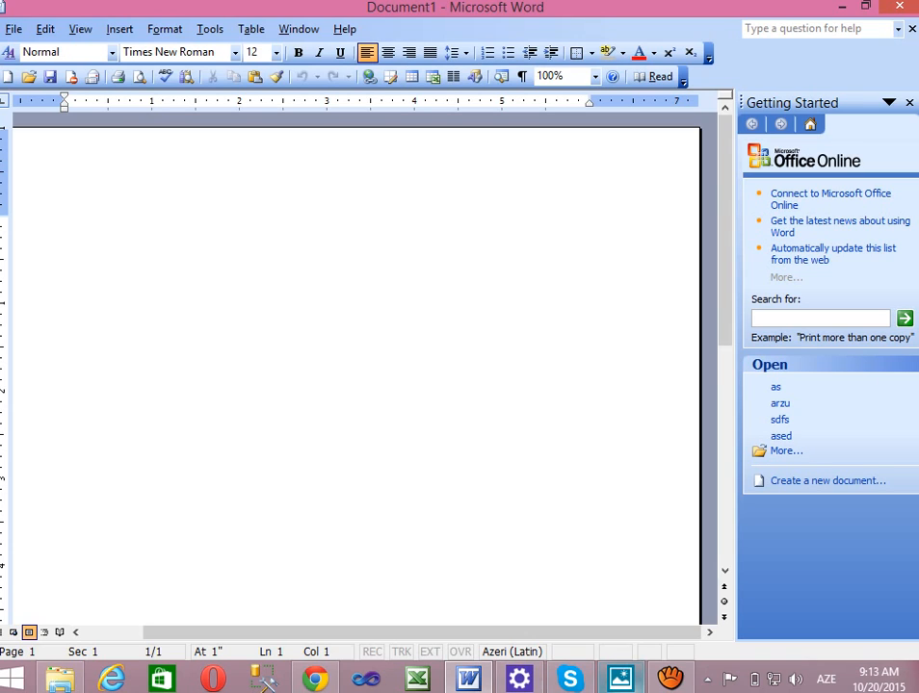
mouse_move(670, 678)
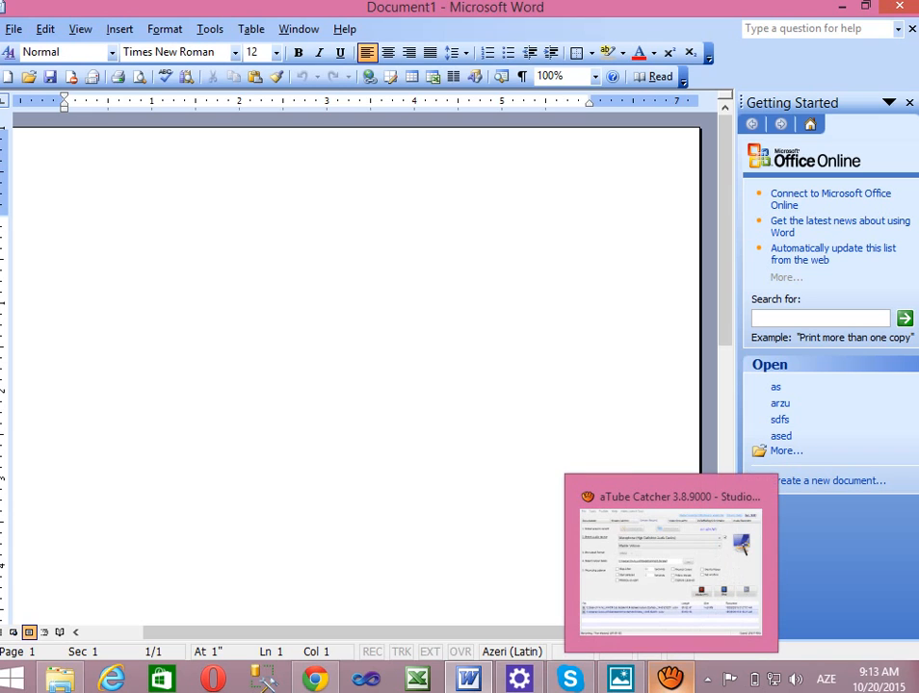
left_click(670, 679)
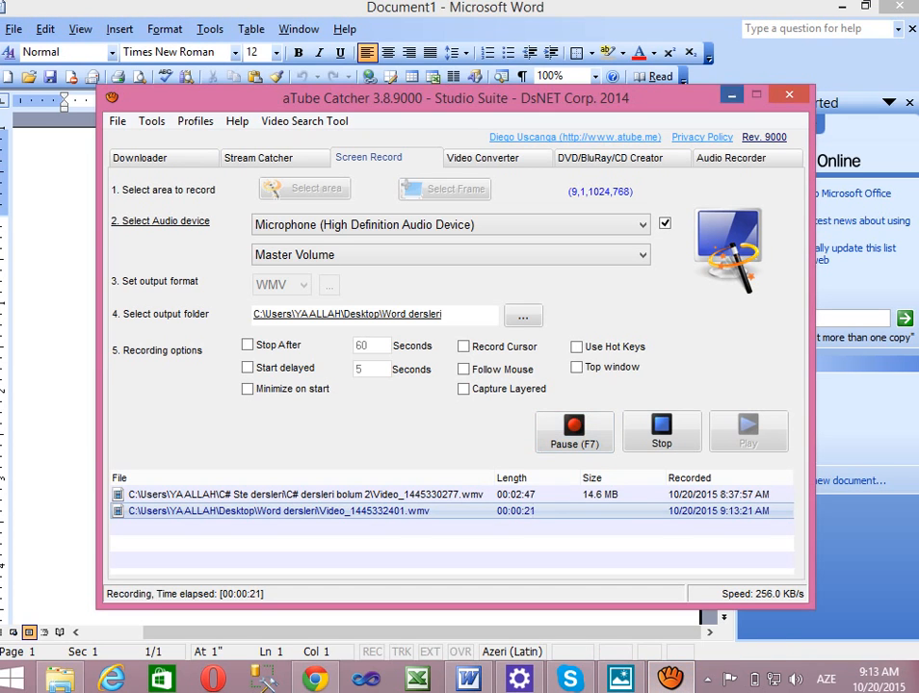
left_click(731, 95)
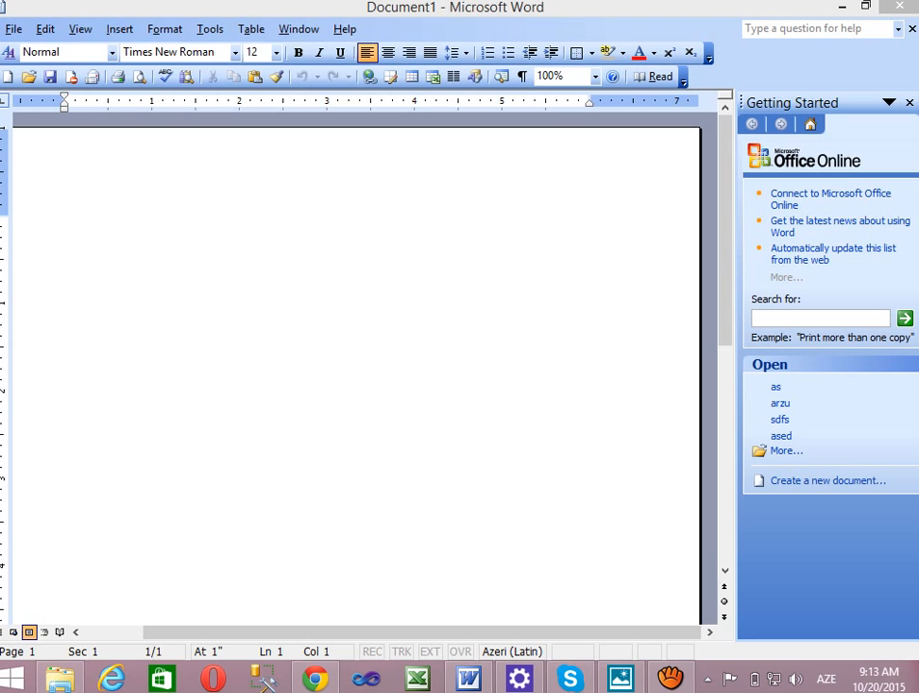
Write "Salam Azərbaycan Milləti" on the first line of the blank document, spelling Azərbaycan with ə
left_click(64, 223)
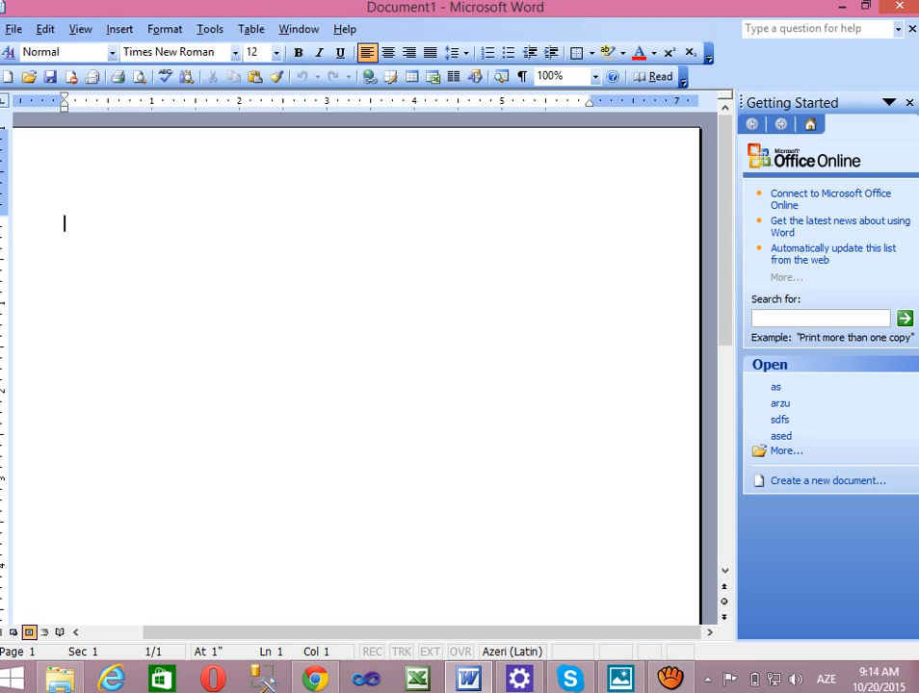
type("Salam Az")
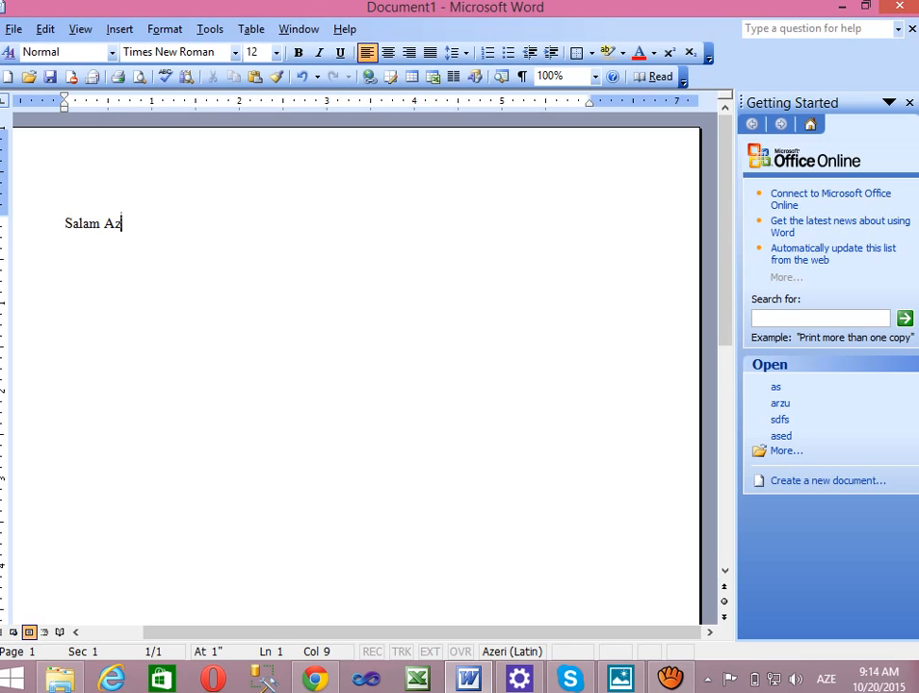
type("erbayca")
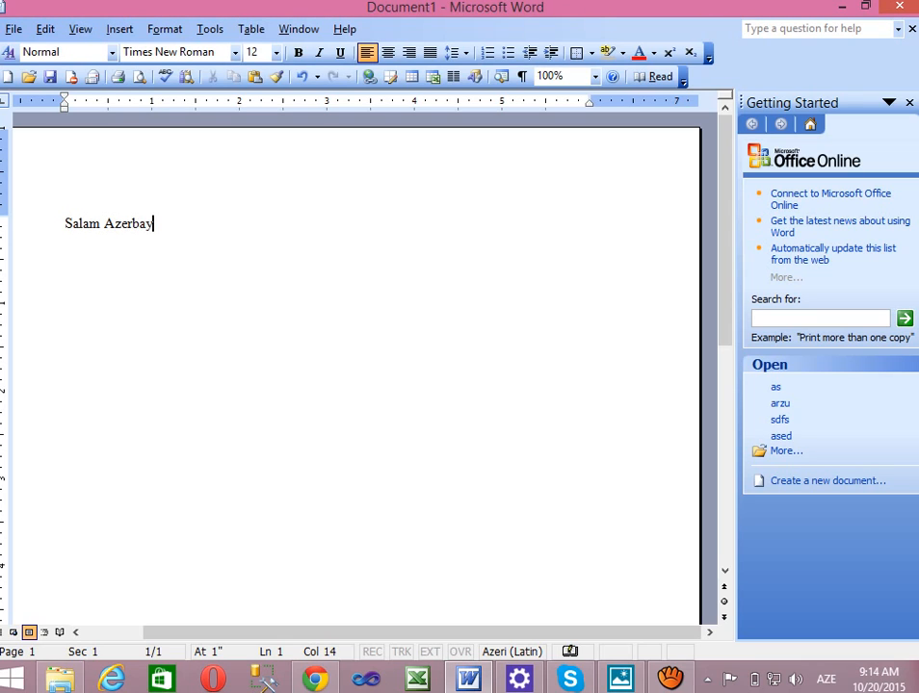
key("BackSpace")
key("BackSpace")
key("BackSpace")
key("BackSpace")
key("BackSpace")
key("BackSpace")
key("BackSpace")
type("ərbaycan Milləti")
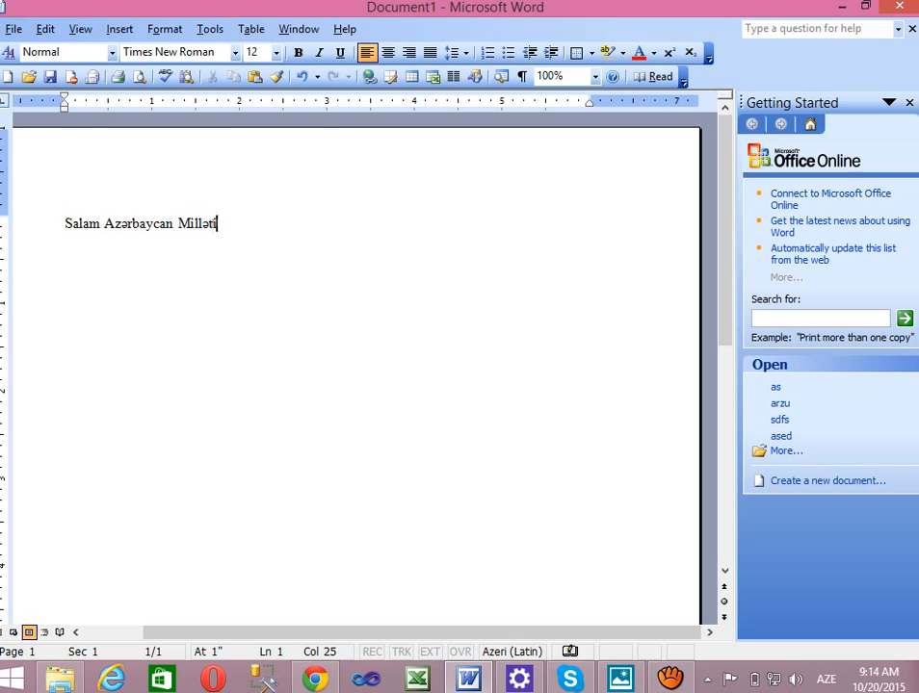
Extend the last word of the line so it reads "Millətini"
type("nin")
type("t")
key("BackSpace")
key("BackSpace")
key("BackSpace")
Format the whole "Salam Azərbaycan Millətini" line as bold with a font size of 18
key("ctrl+a")
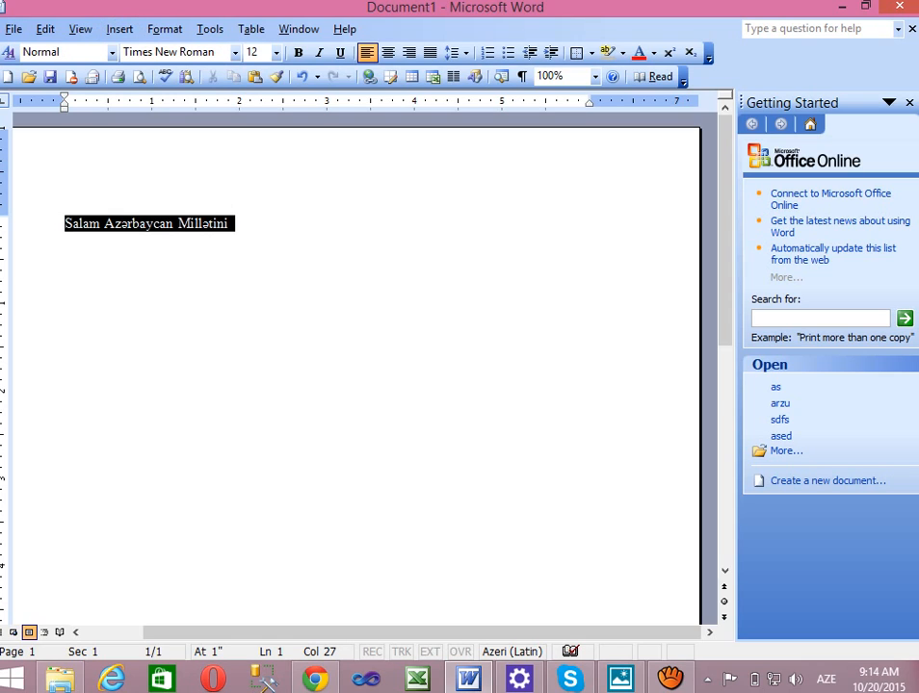
key("ctrl+b")
left_click(276, 53)
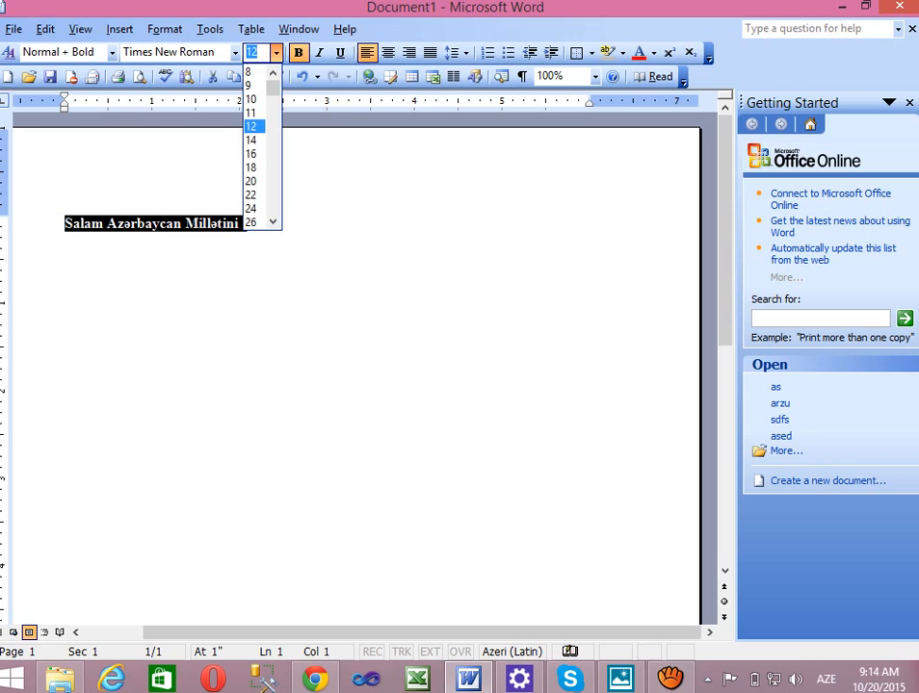
left_click(252, 167)
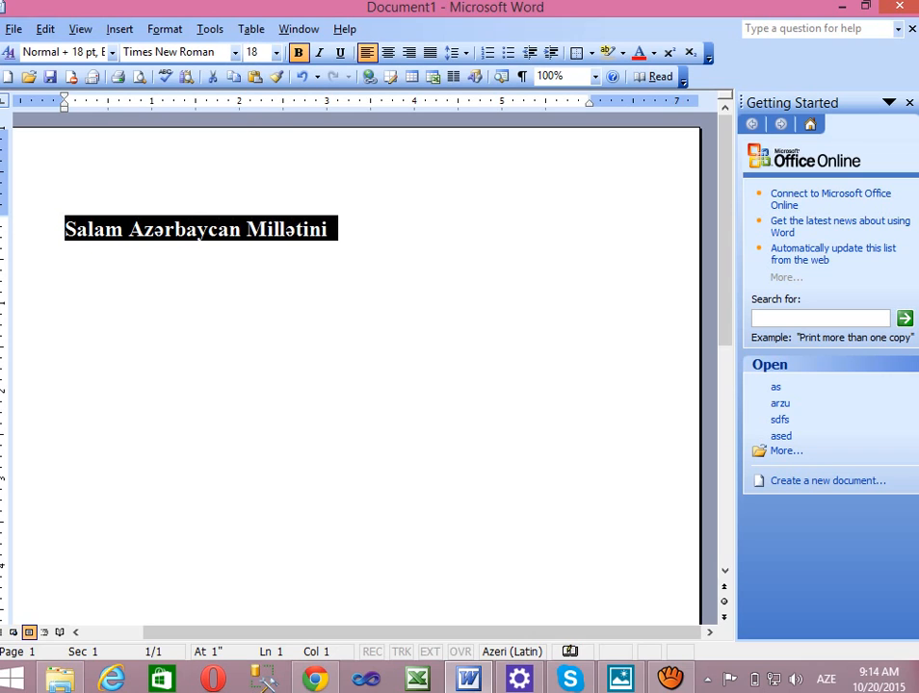
Delete the final "i" from the heading so its last word reads "Millətin"
left_click(219, 229)
left_click_drag(129, 229, 245, 229)
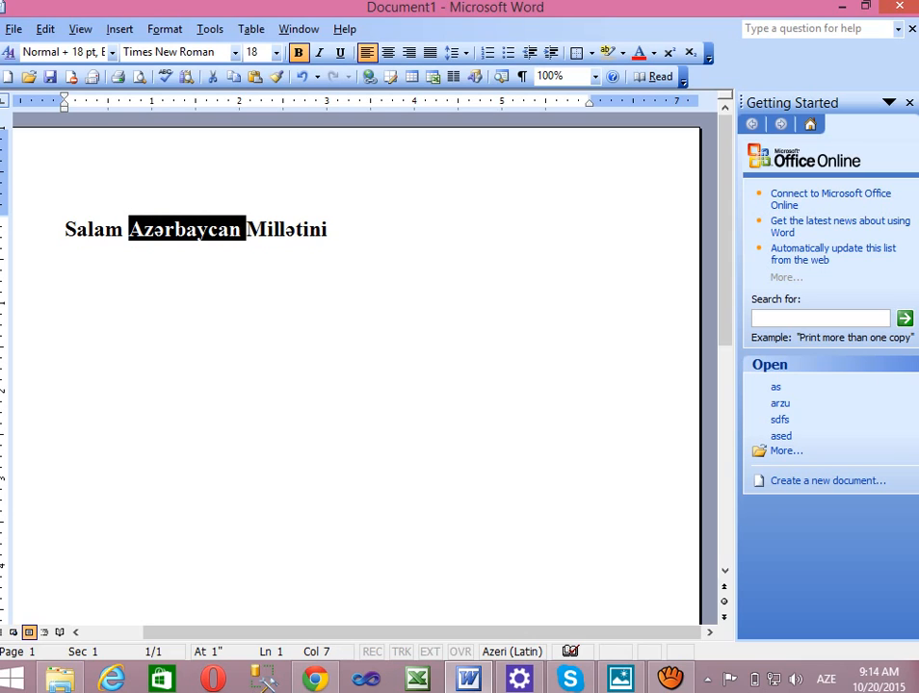
left_click(321, 229)
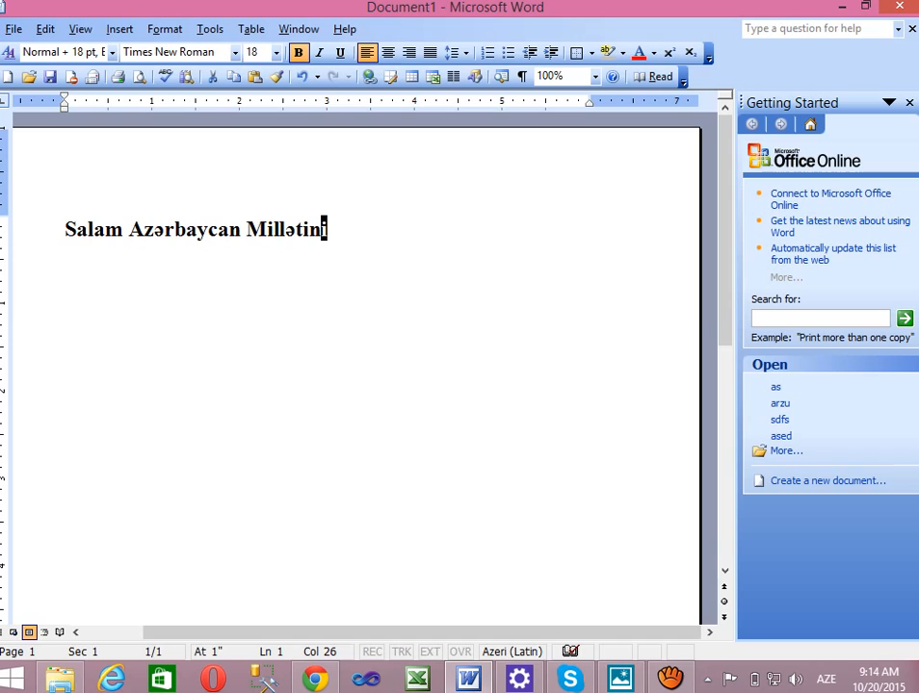
key("Delete")
Copy the word "Azərbaycan" from the heading and display the items collected on the Office Clipboard
left_click_drag(128, 229, 240, 229)
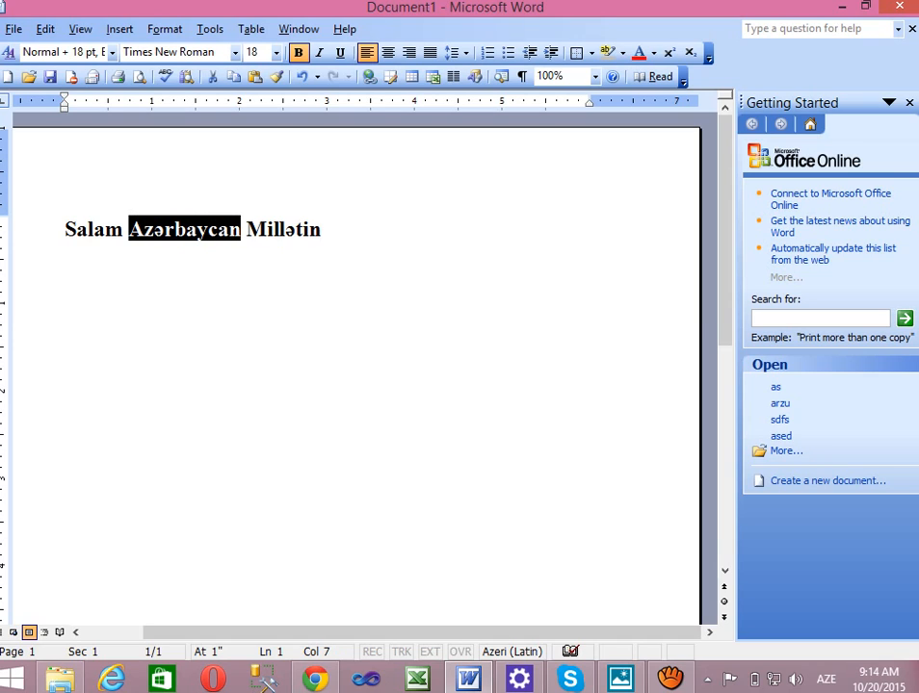
left_click(45, 29)
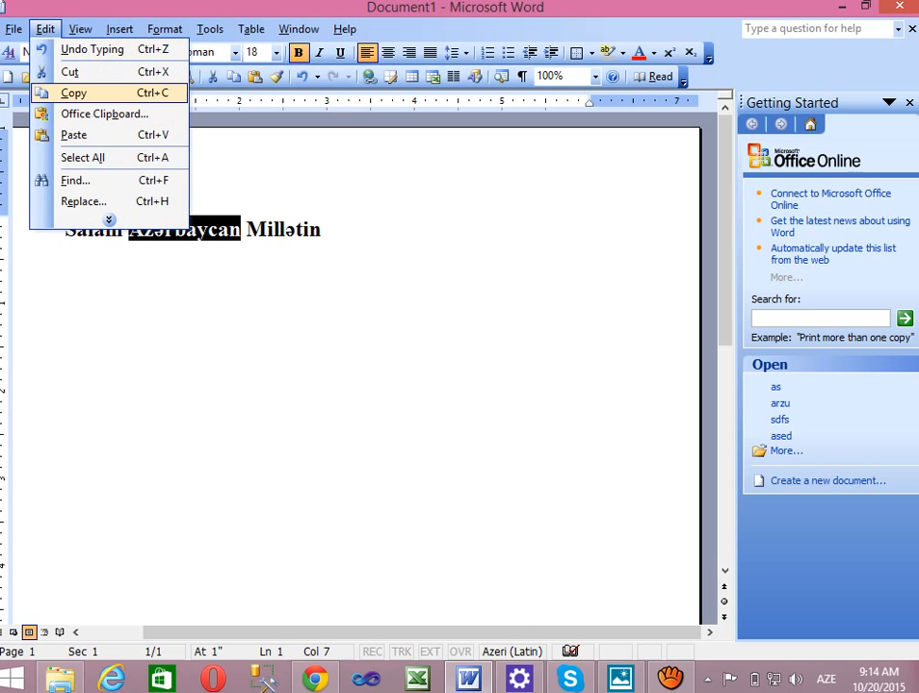
right_click(232, 230)
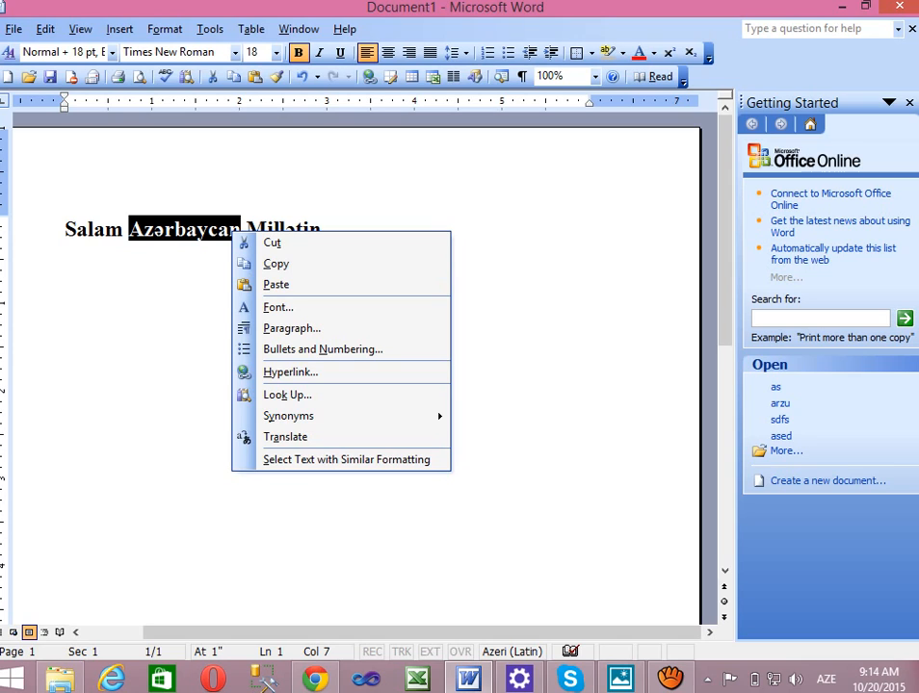
key("Escape")
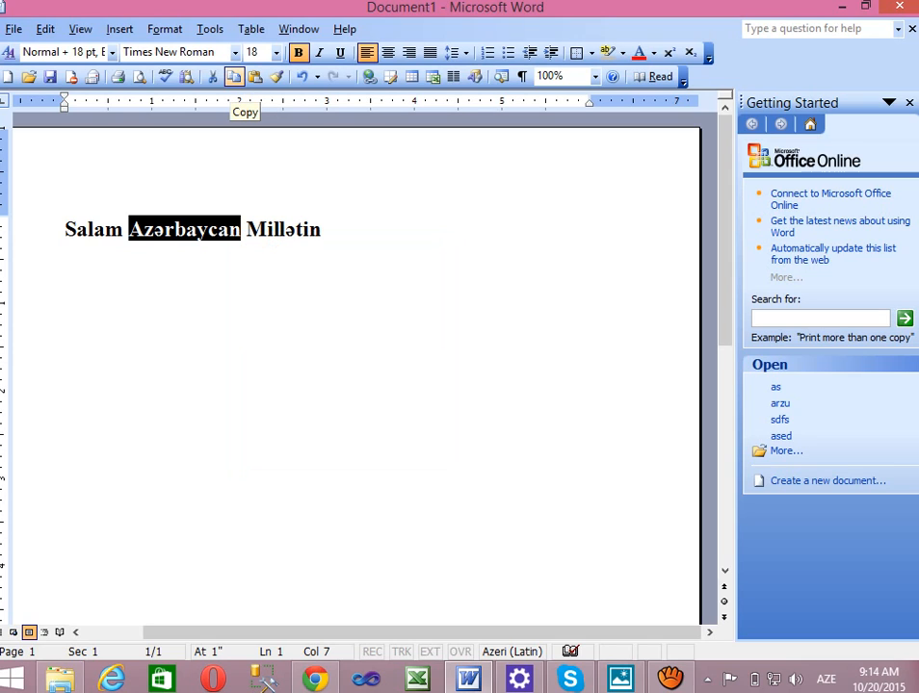
left_click(234, 76)
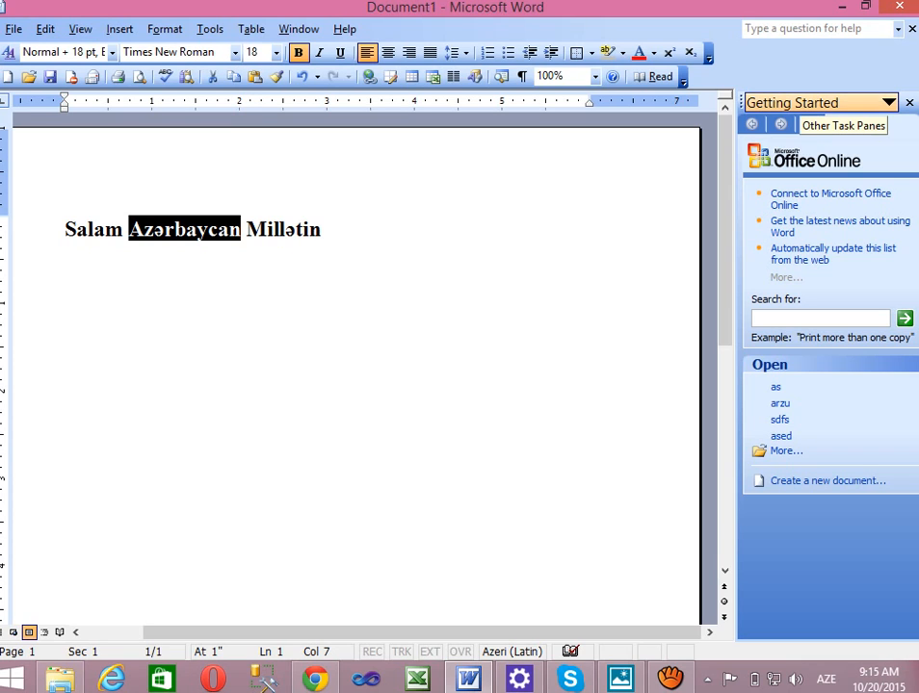
left_click(800, 102)
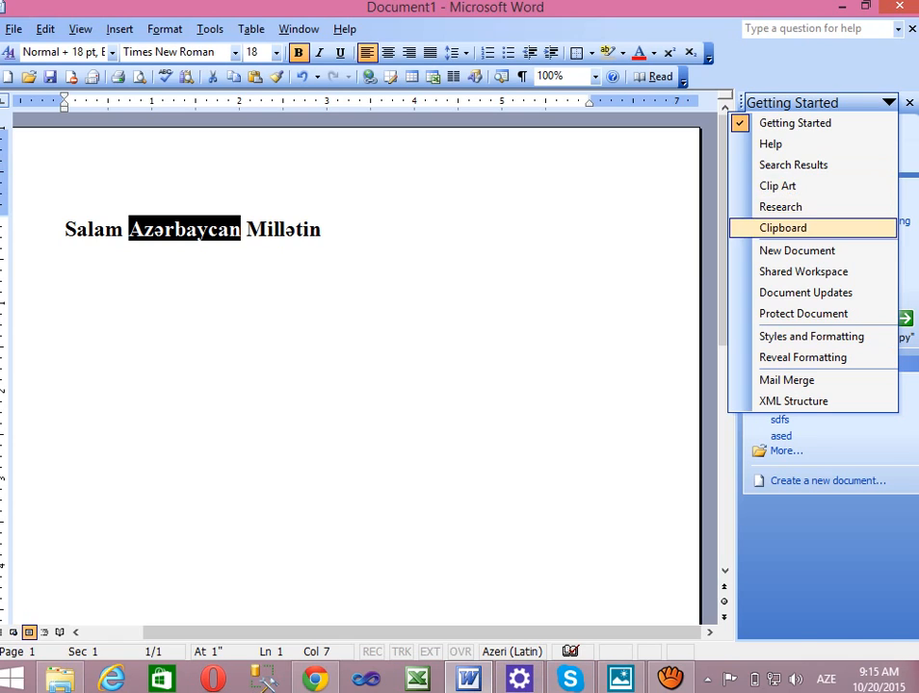
left_click(782, 227)
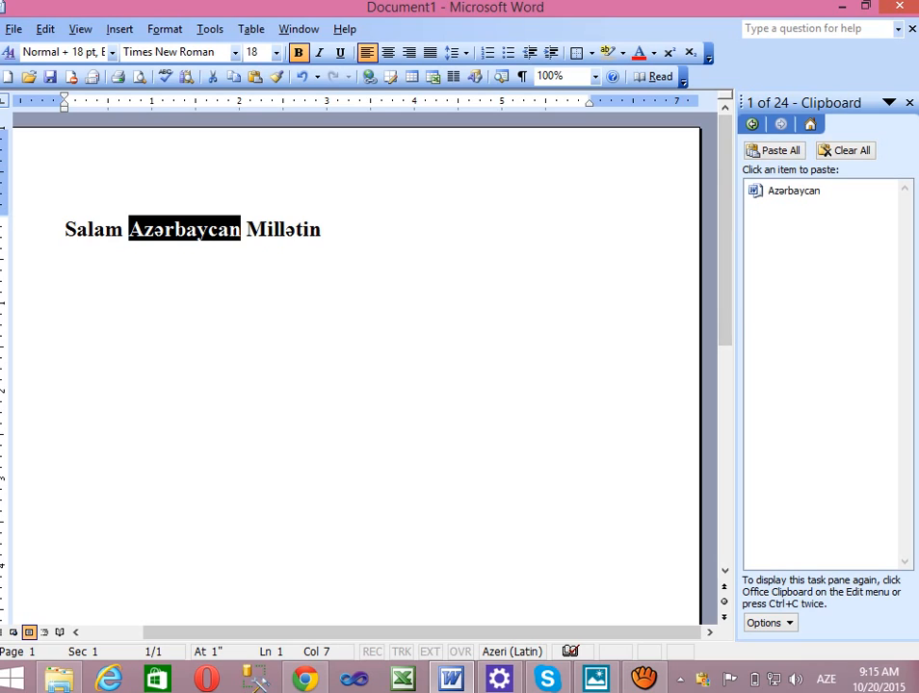
Add four line breaks after the heading and paste the copied word "Azərbaycan" on line 5
left_click(321, 229)
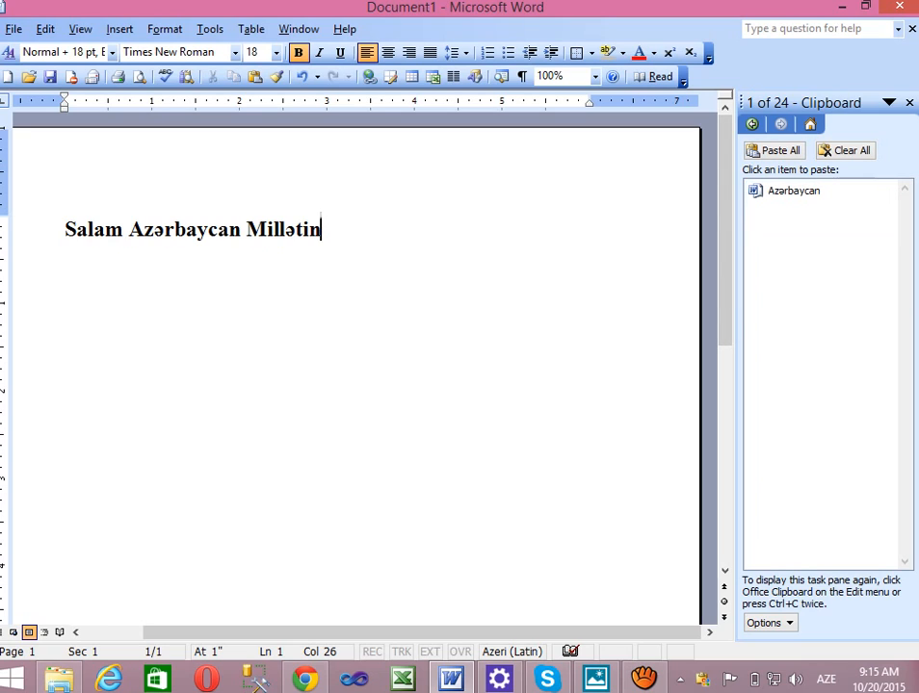
key("Return")
key("Return")
key("Return")
key("Return")
right_click(83, 330)
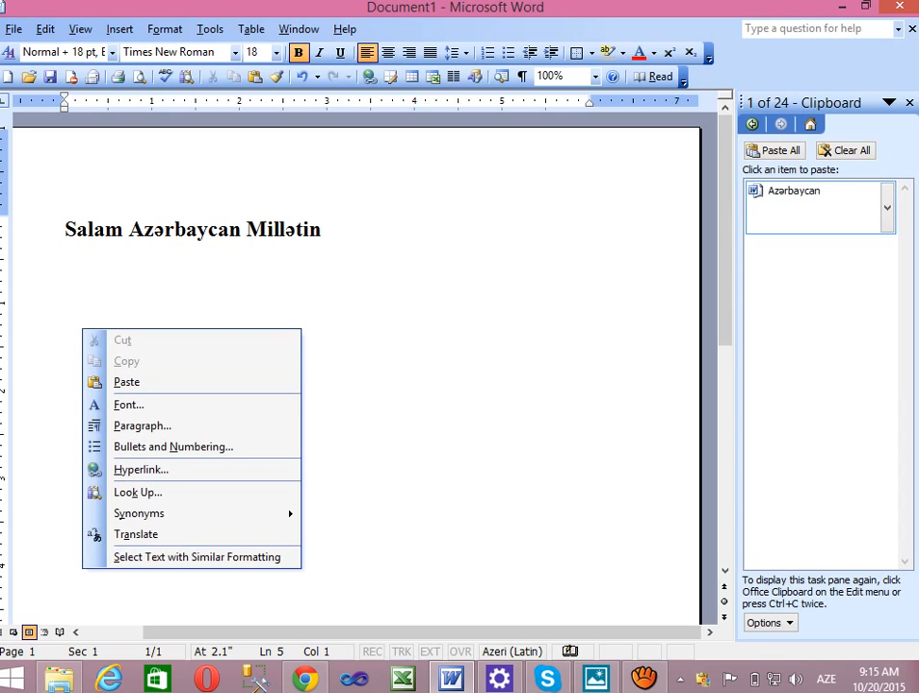
left_click(126, 382)
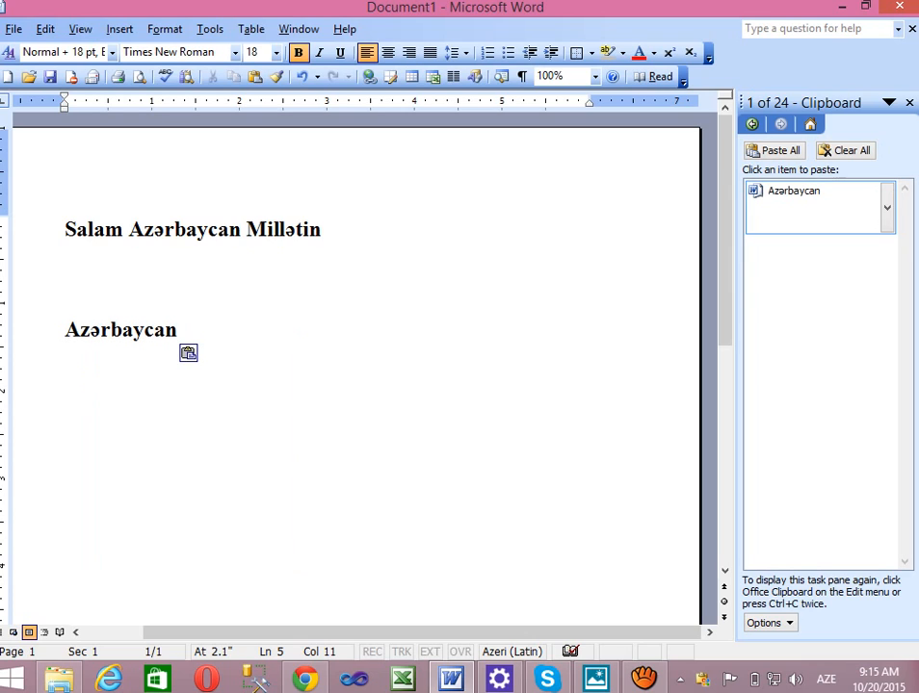
Insert "Azərbaycan" twice more from the collected clipboard item, placing each copy on its own line below the first
left_click(793, 198)
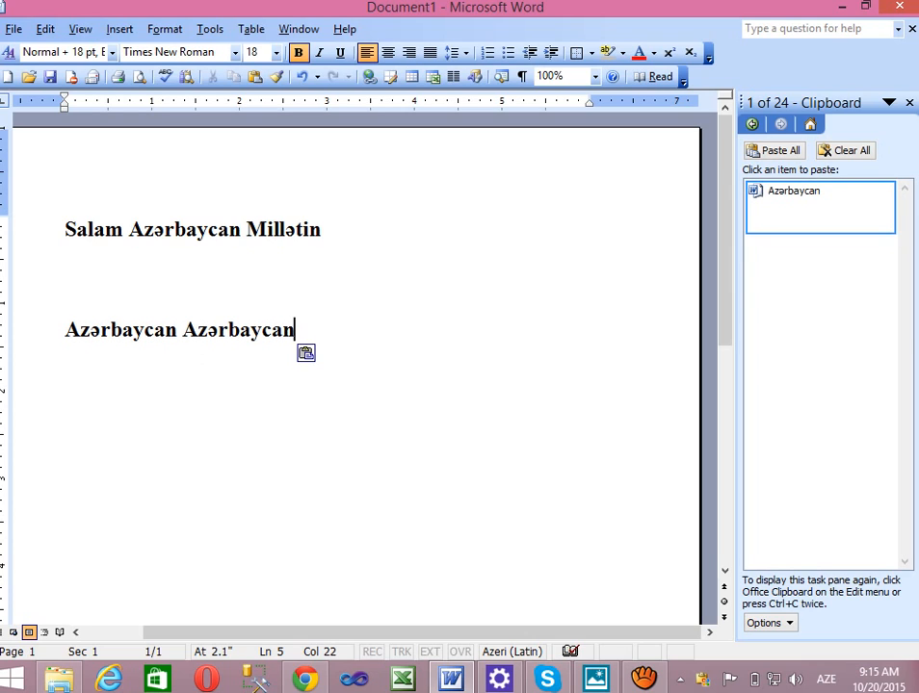
left_click(178, 331)
key("Return")
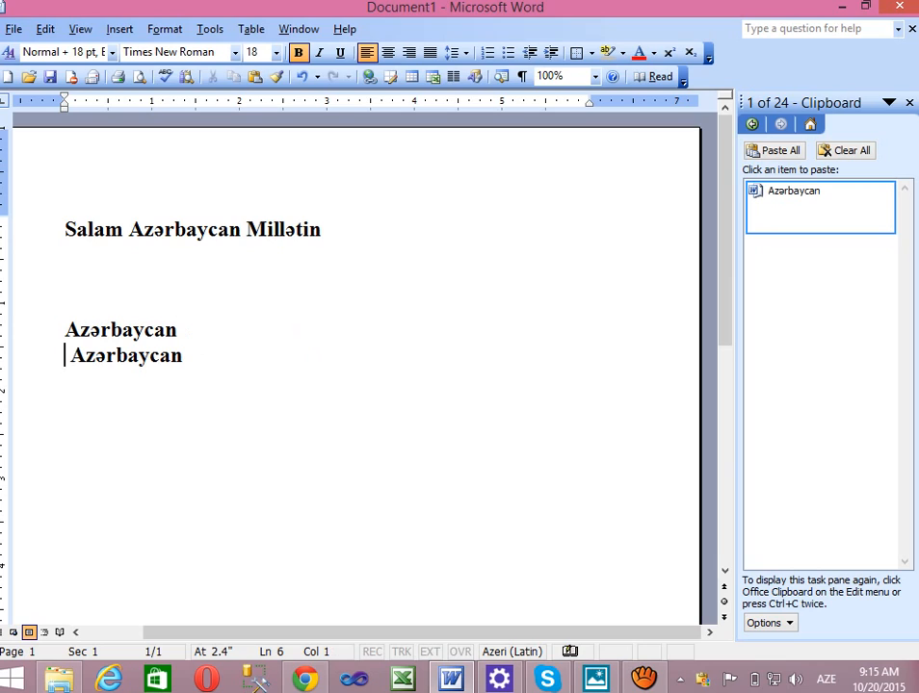
key("End")
key("Return")
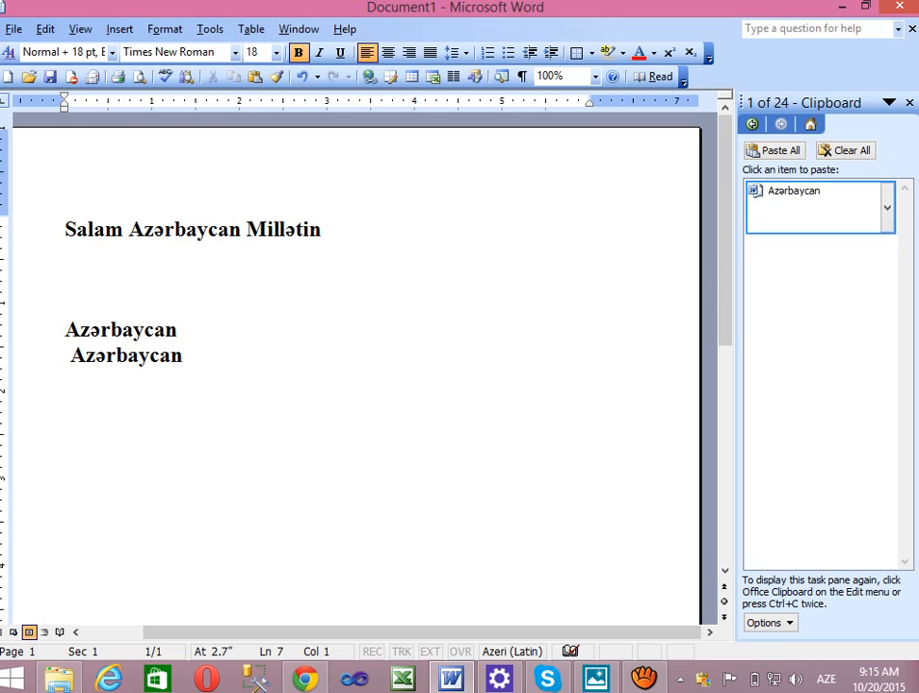
left_click(794, 198)
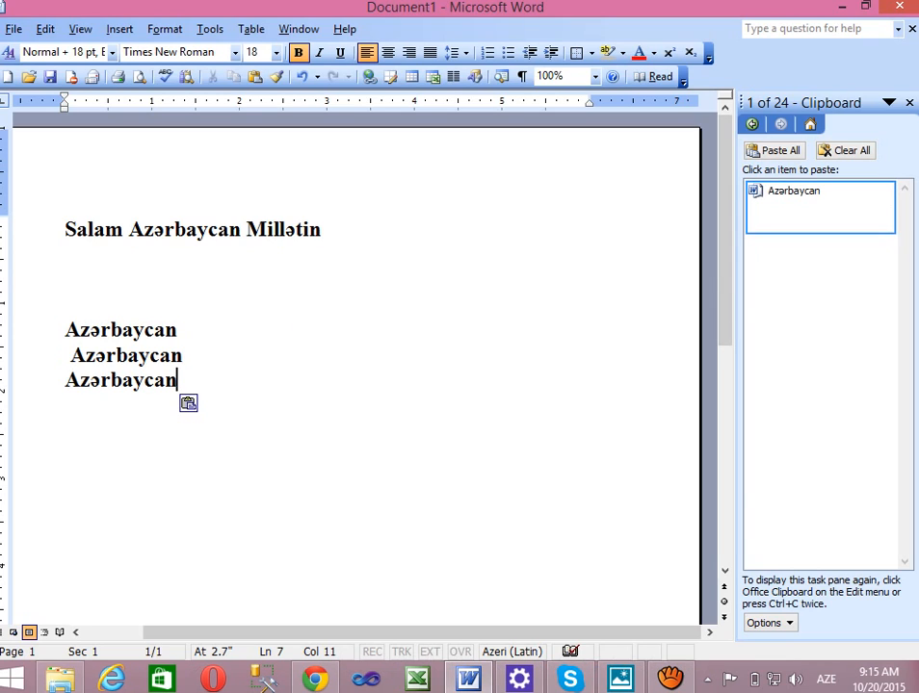
Copy the three "Azərbaycan" lines below the heading as one block
left_click_drag(71, 304, 134, 385)
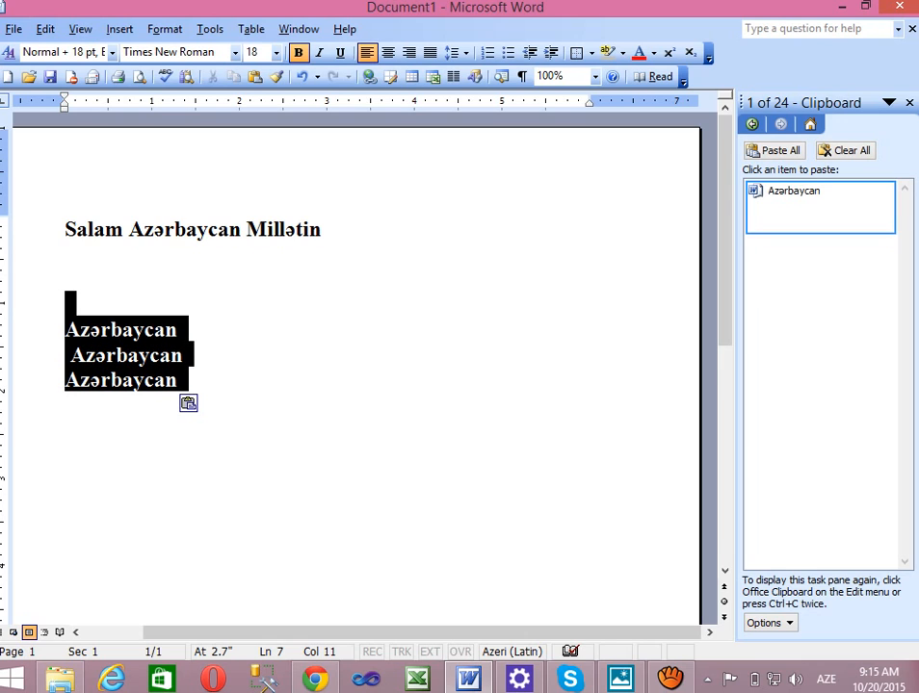
left_click(79, 329)
left_click_drag(79, 329, 140, 383)
right_click(117, 350)
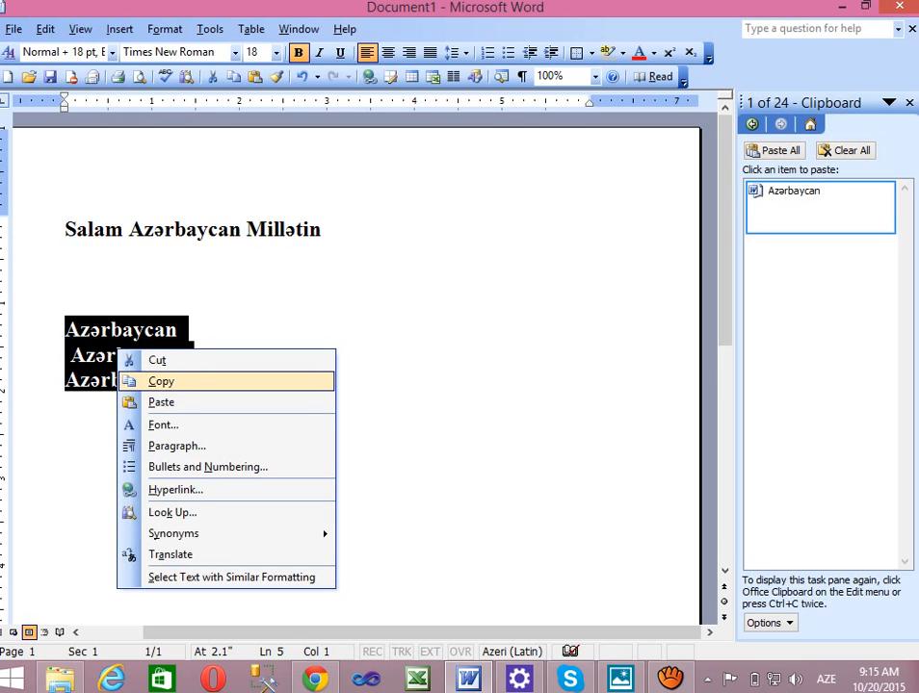
left_click(161, 381)
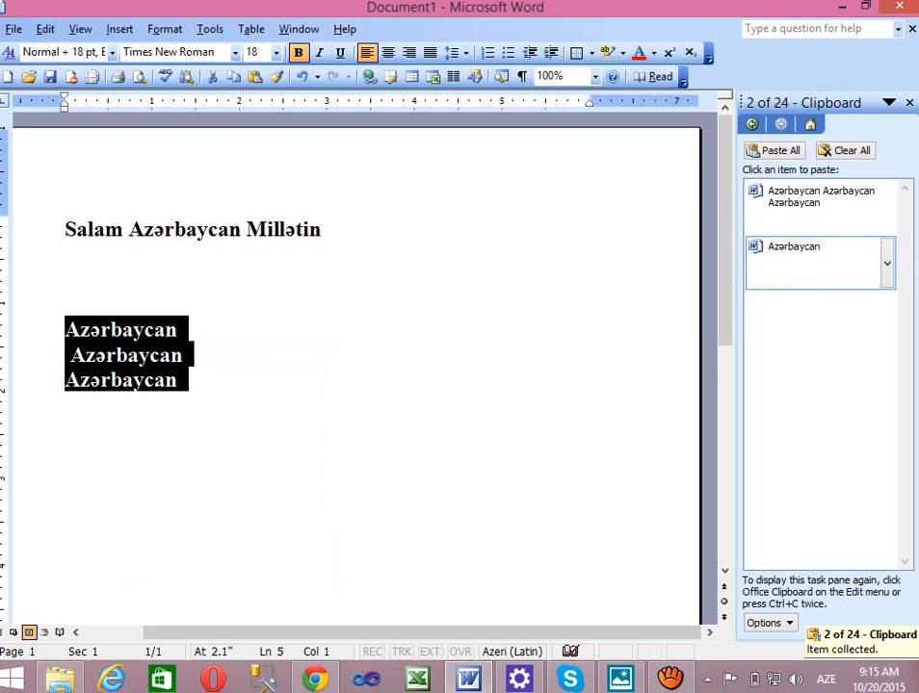
Return the task pane to Getting Started and paste the copied three-line block at line 3, below the heading
left_click(77, 278)
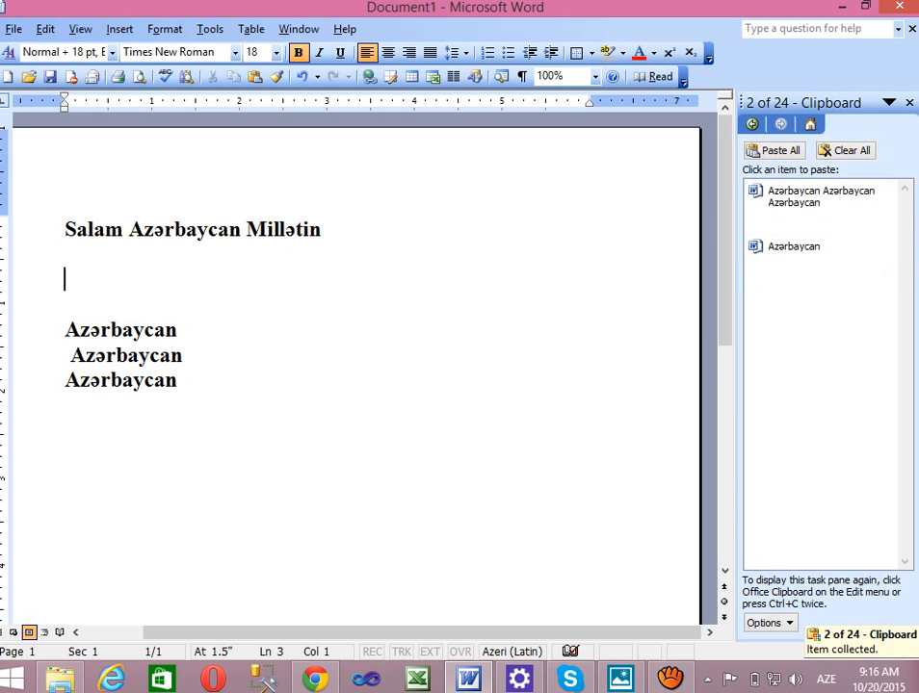
left_click(888, 103)
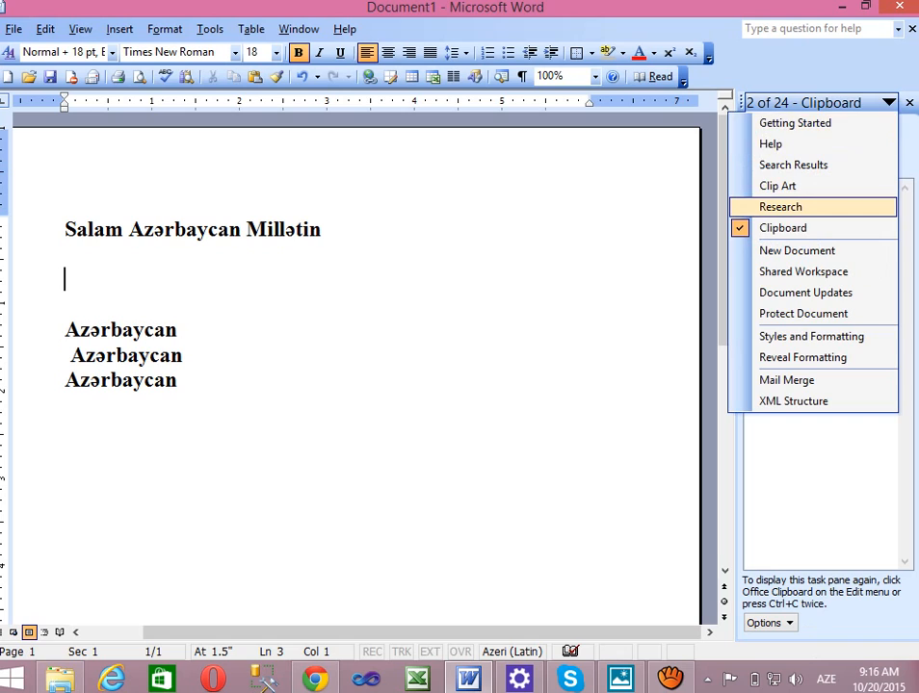
left_click(794, 124)
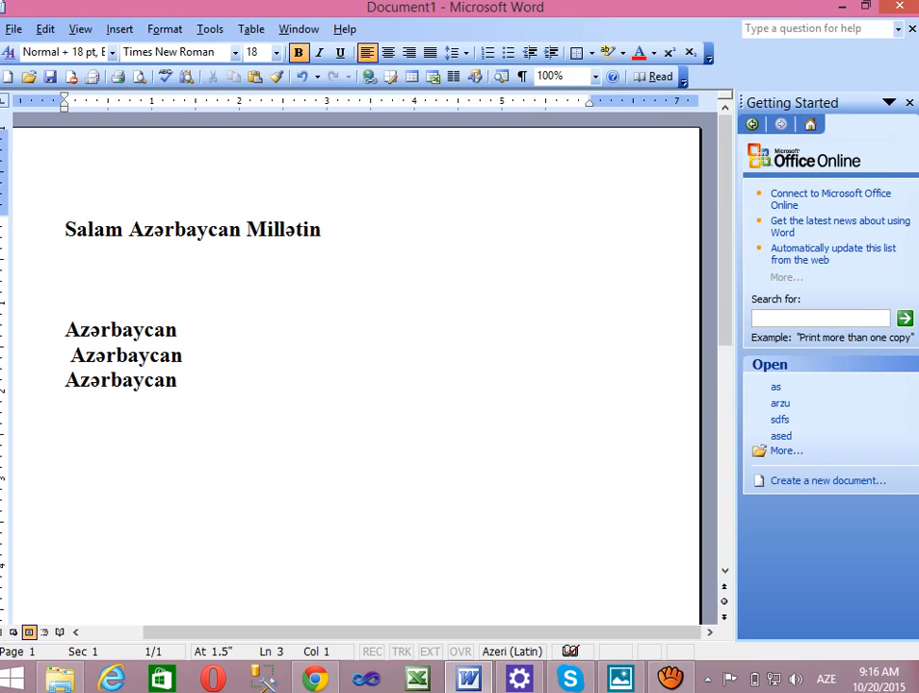
key("ctrl+v")
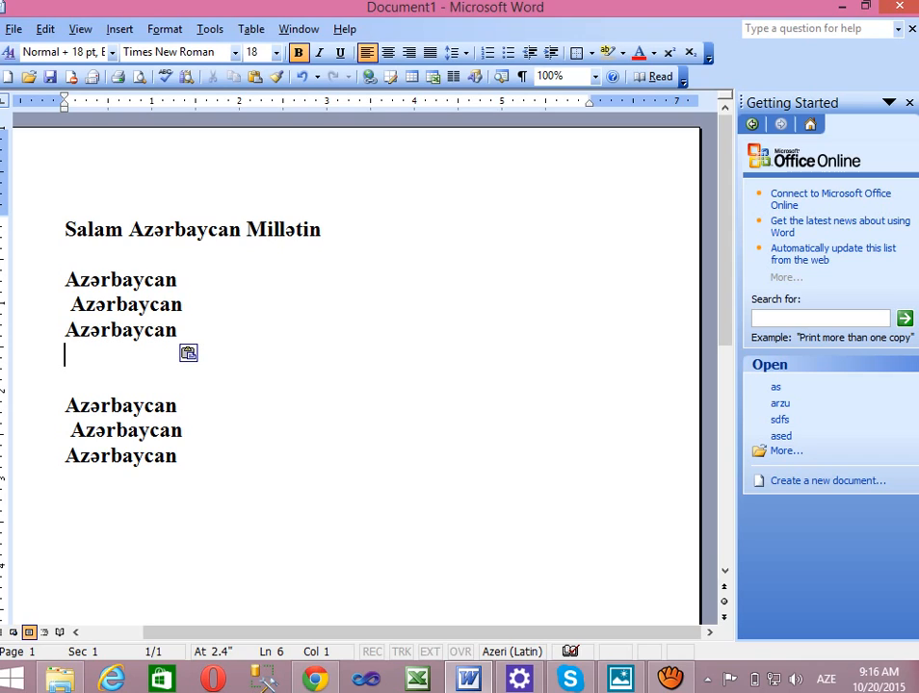
Replace the third "Azərbaycan" line, on line 5, with the single-word "Azərbaycan" item from the Office Clipboard
key("shift+Up")
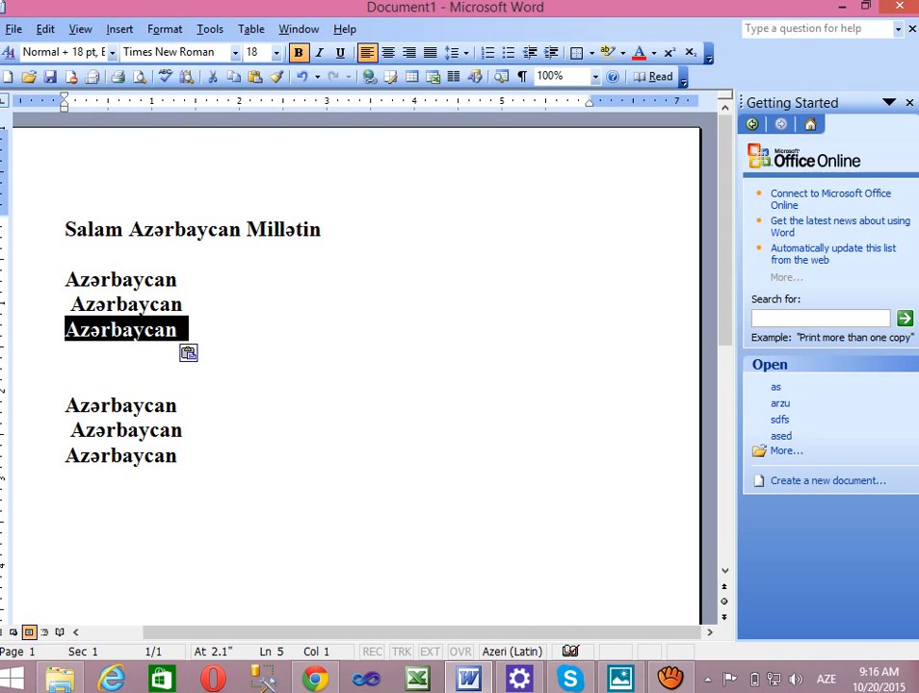
left_click(888, 102)
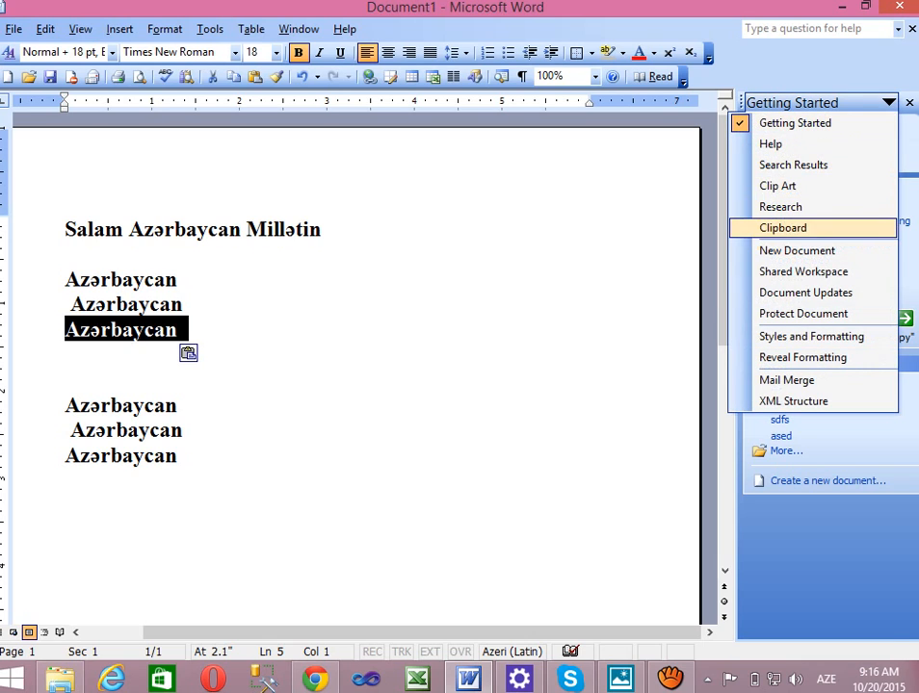
left_click(782, 227)
left_click(819, 252)
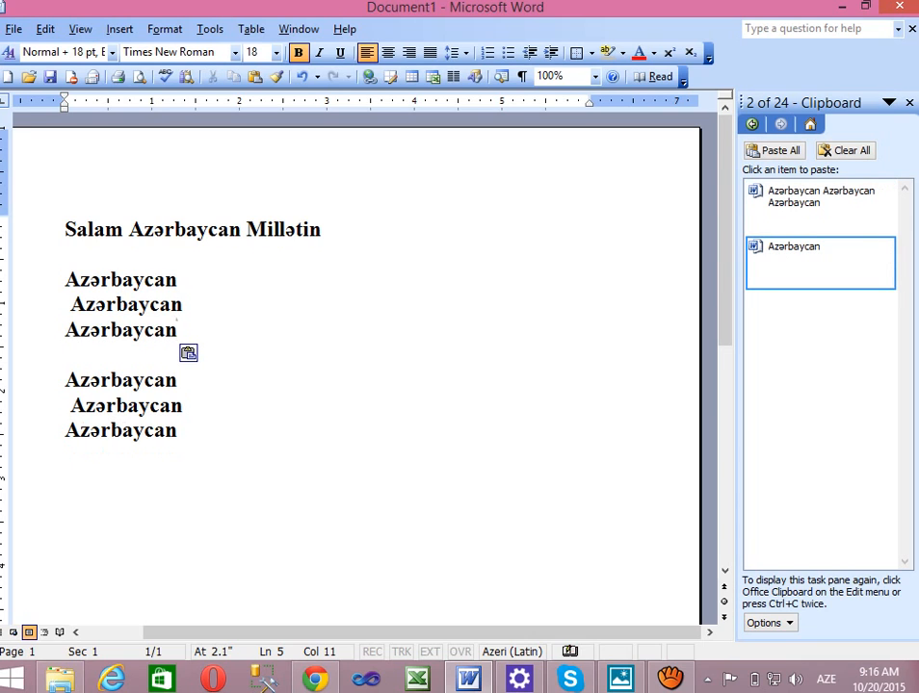
Add blank lines below the text, then insert the single "Azərbaycan" clipboard item on line 13 and the three-line item on line 11
key("Down")
key("Down")
key("Down")
key("Down")
key("Return")
key("Return")
key("Return")
key("Return")
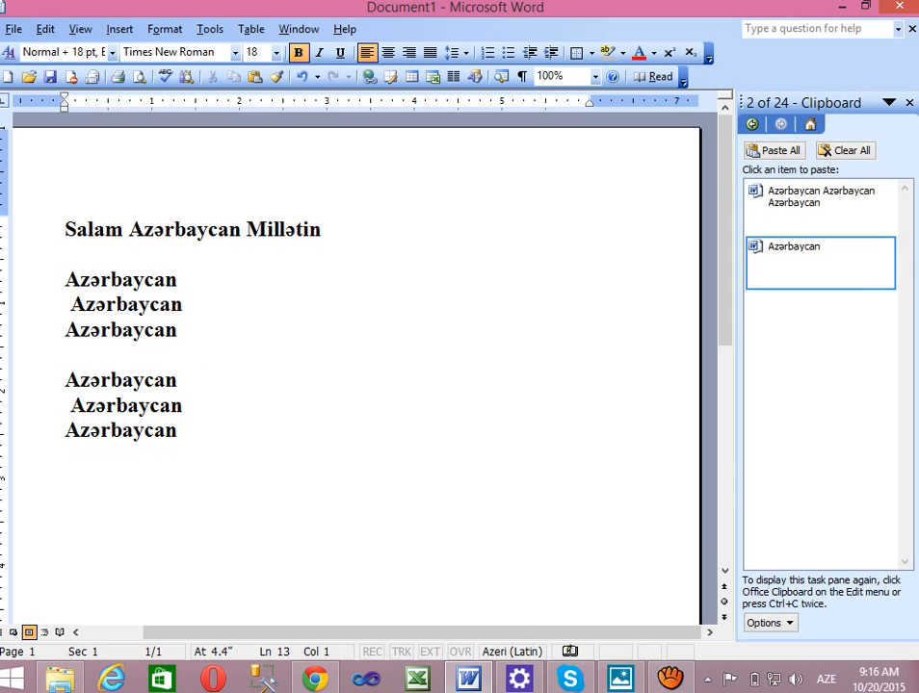
left_click(818, 252)
left_click(65, 479)
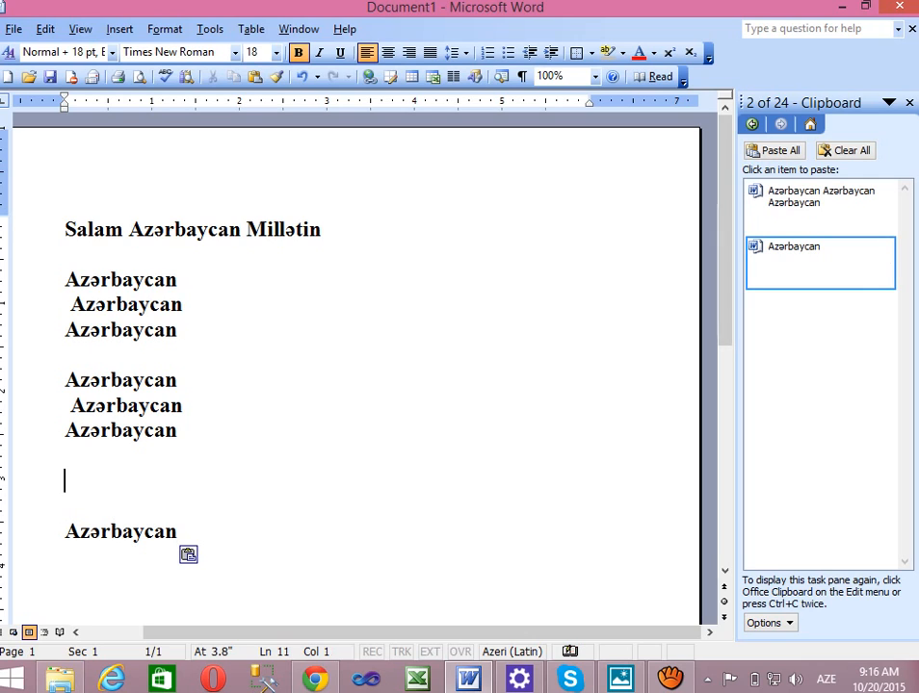
left_click(818, 202)
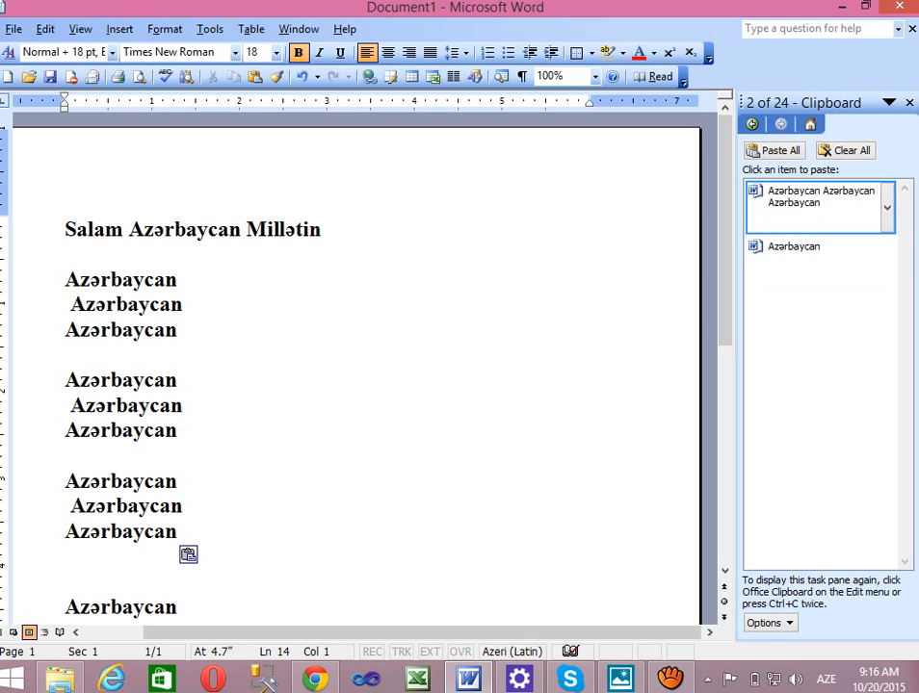
left_click(888, 102)
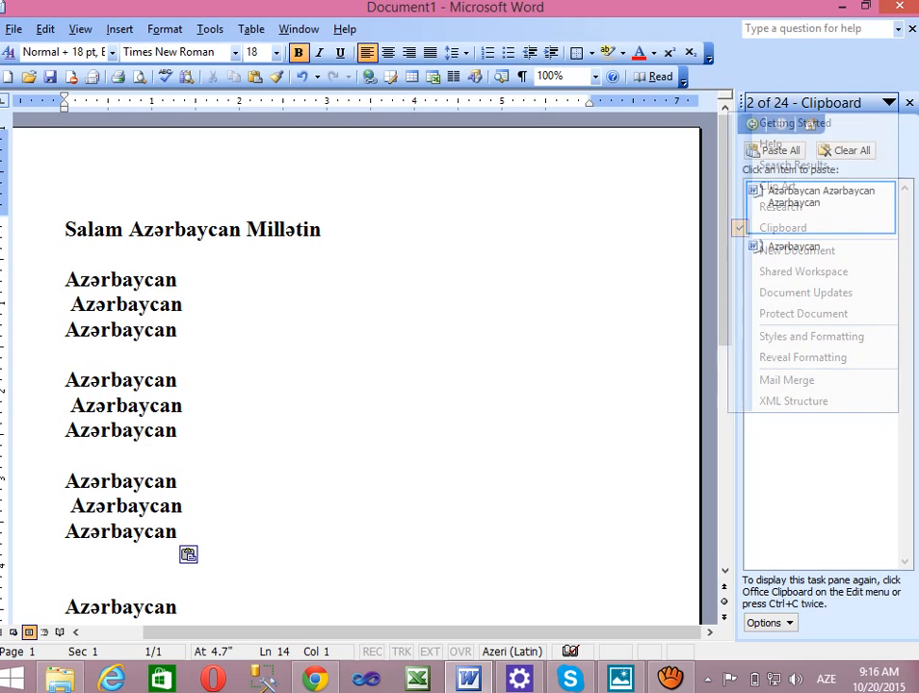
left_click(888, 102)
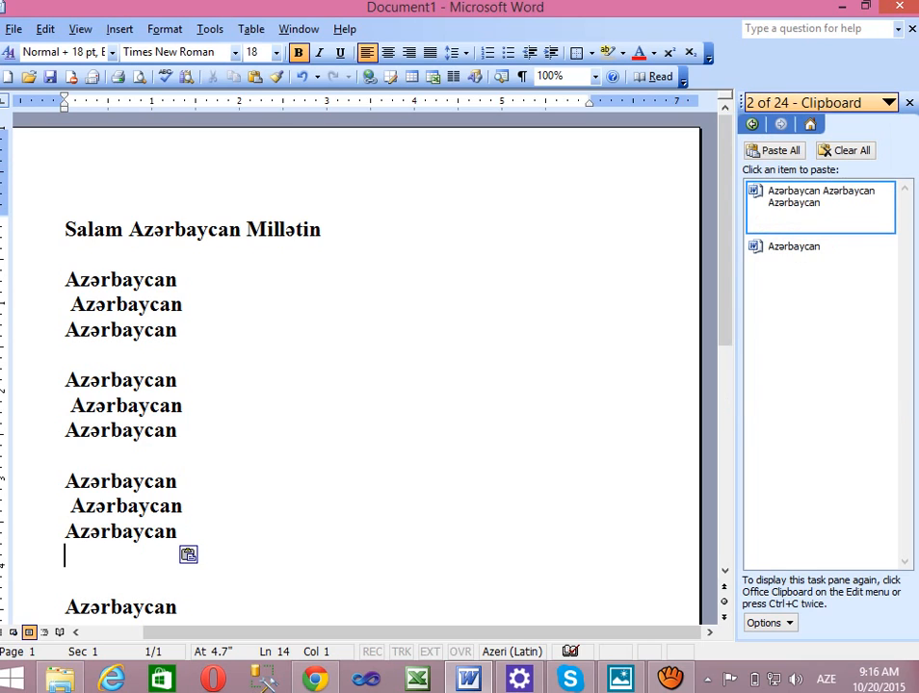
left_click(888, 102)
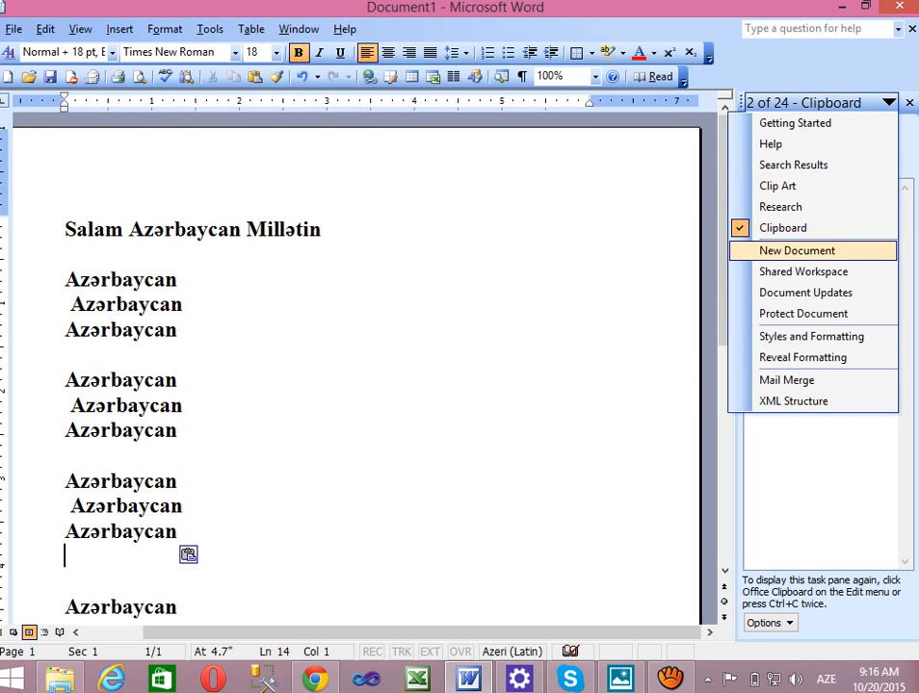
left_click(792, 228)
Copy the heading and all "Azərbaycan" lines as one block to the Office Clipboard
left_click_drag(44, 229, 58, 631)
key("ctrl+c")
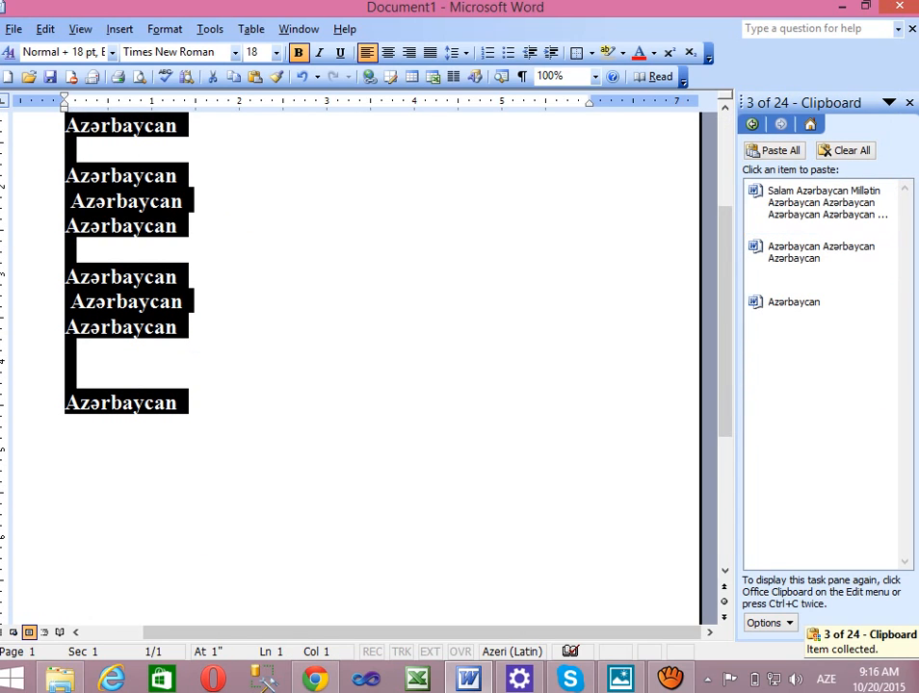
left_click(183, 403)
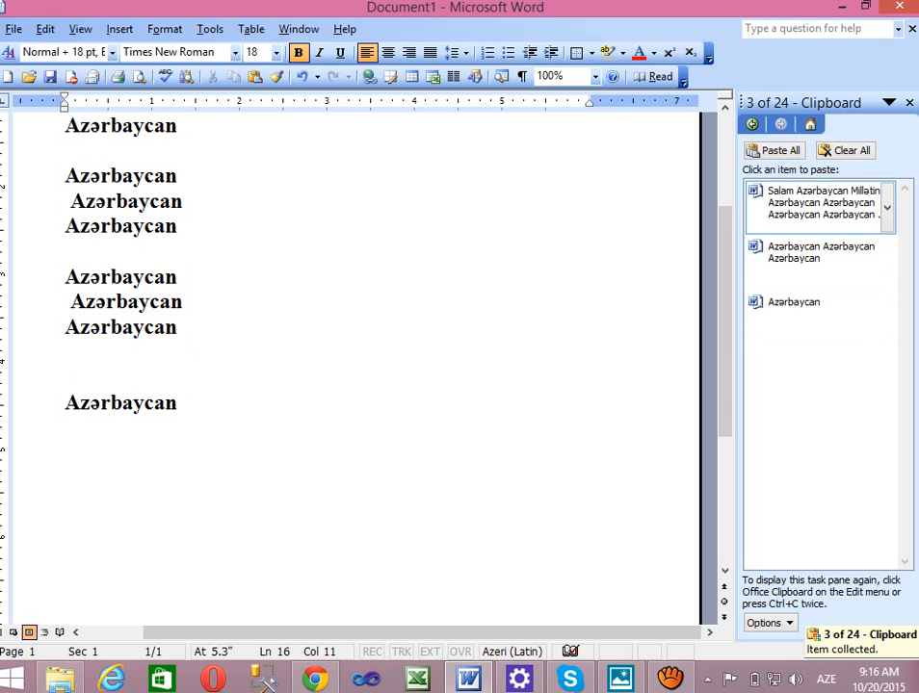
Delete the entire document text and paste the copied block back in its place
key("ctrl+a")
key("Delete")
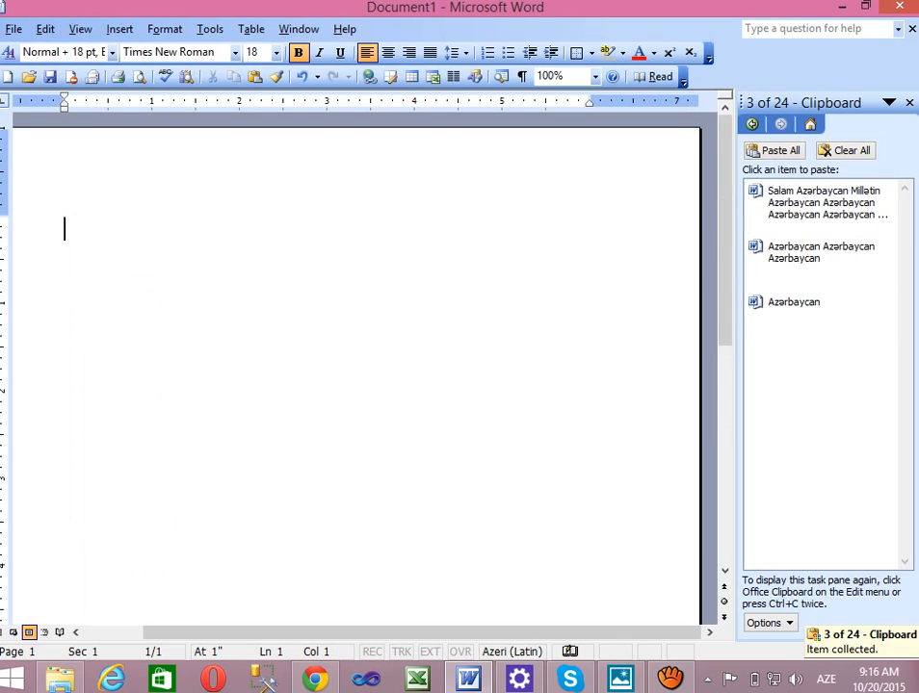
key("ctrl+v")
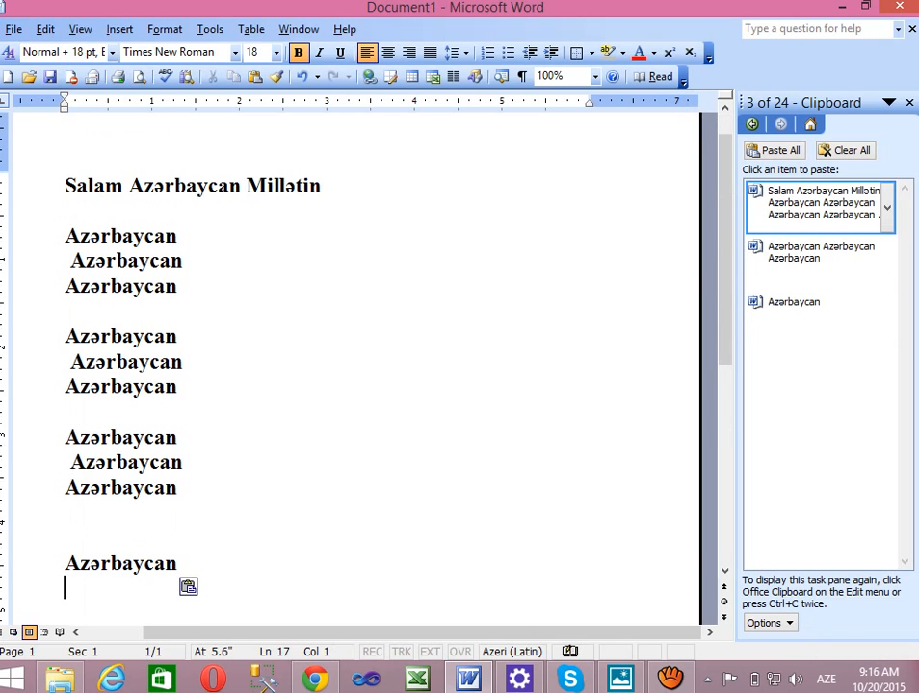
Create a new blank document and paste the copied heading and "Azərbaycan" lines into it
left_click(10, 77)
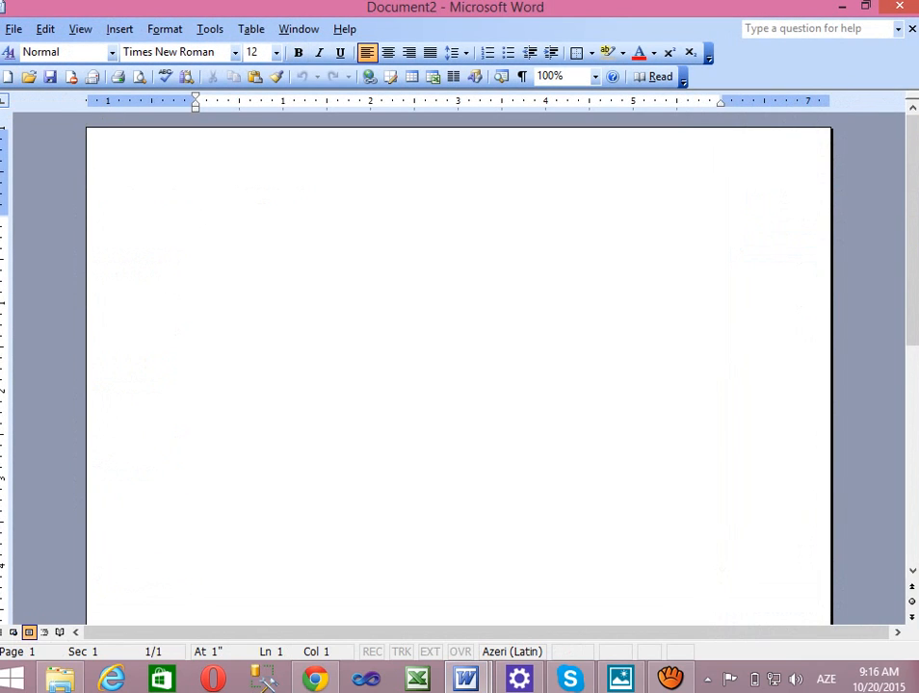
key("ctrl+v")
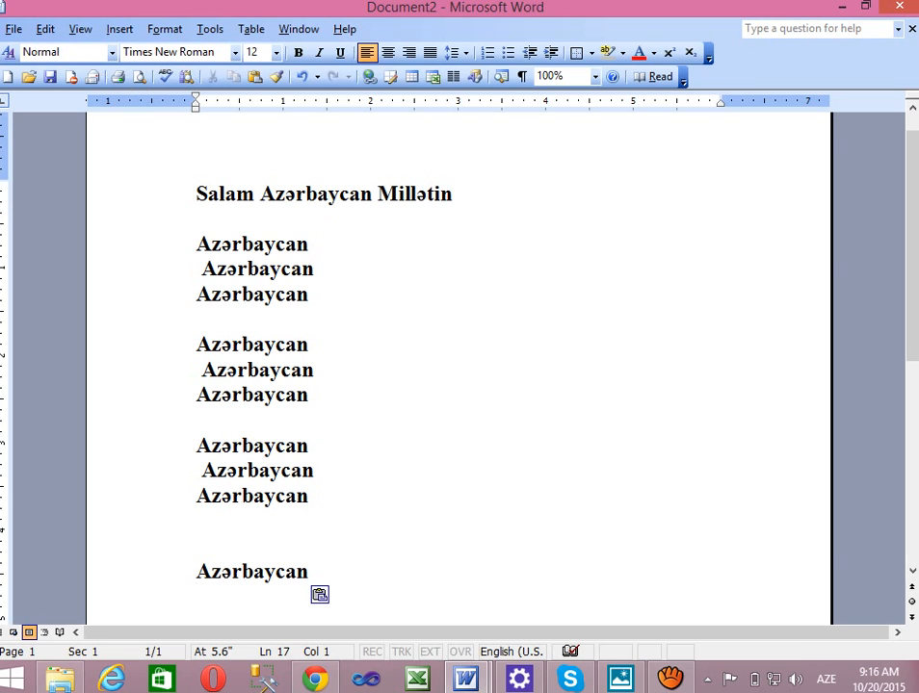
key("super+F1")
key("alt+F4")
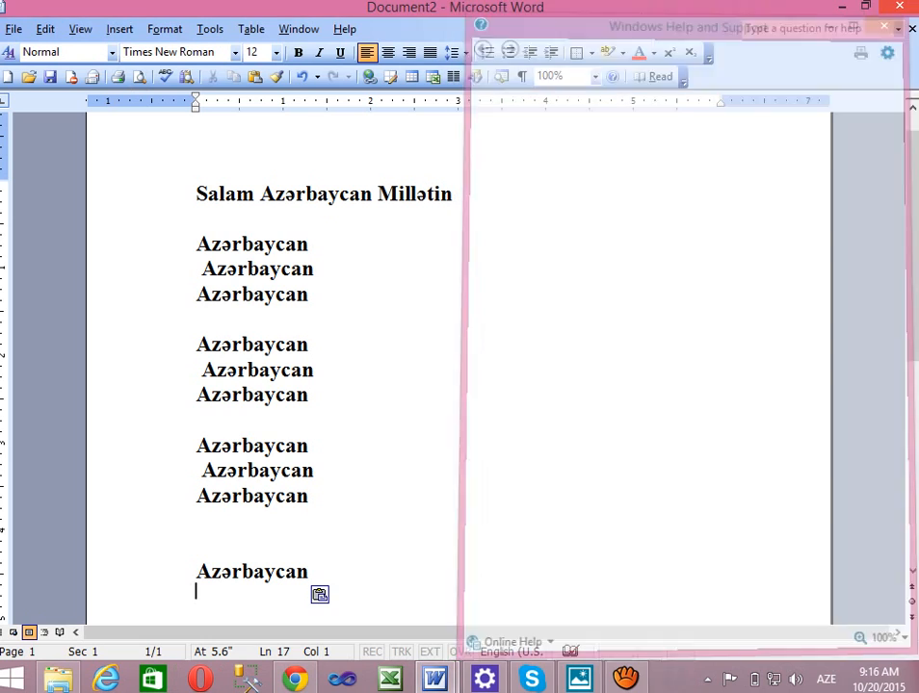
Display the task pane in the new document and switch it from Word Help to the Office Clipboard
left_click(299, 30)
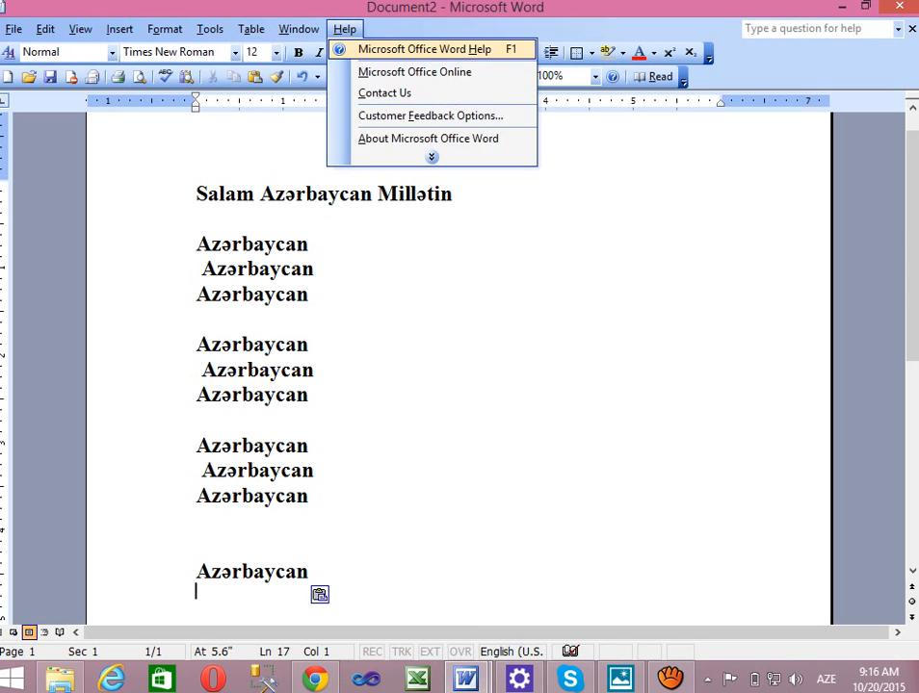
key("Right")
key("Return")
left_click(887, 103)
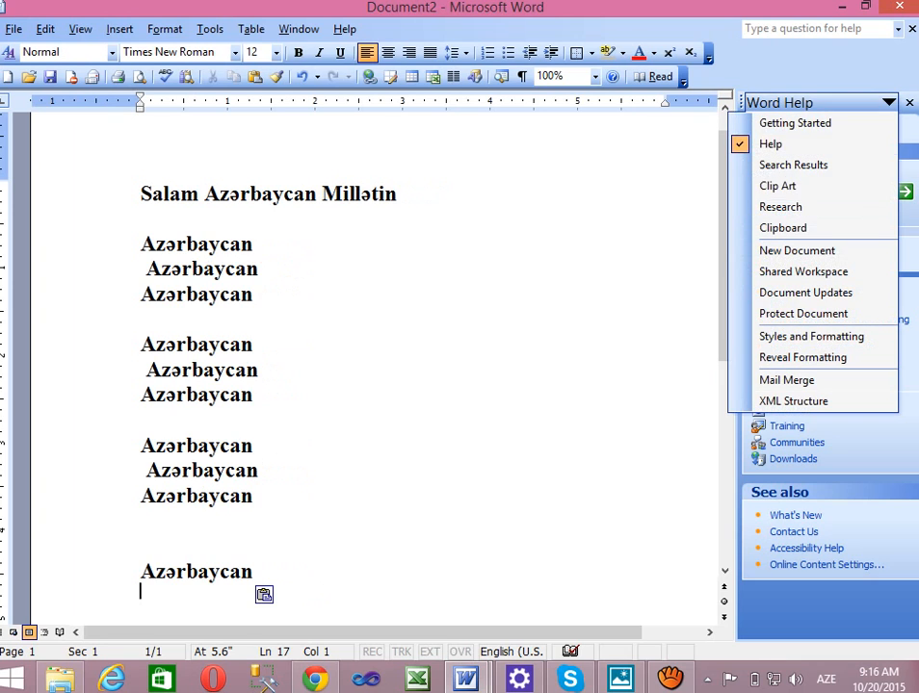
left_click(789, 185)
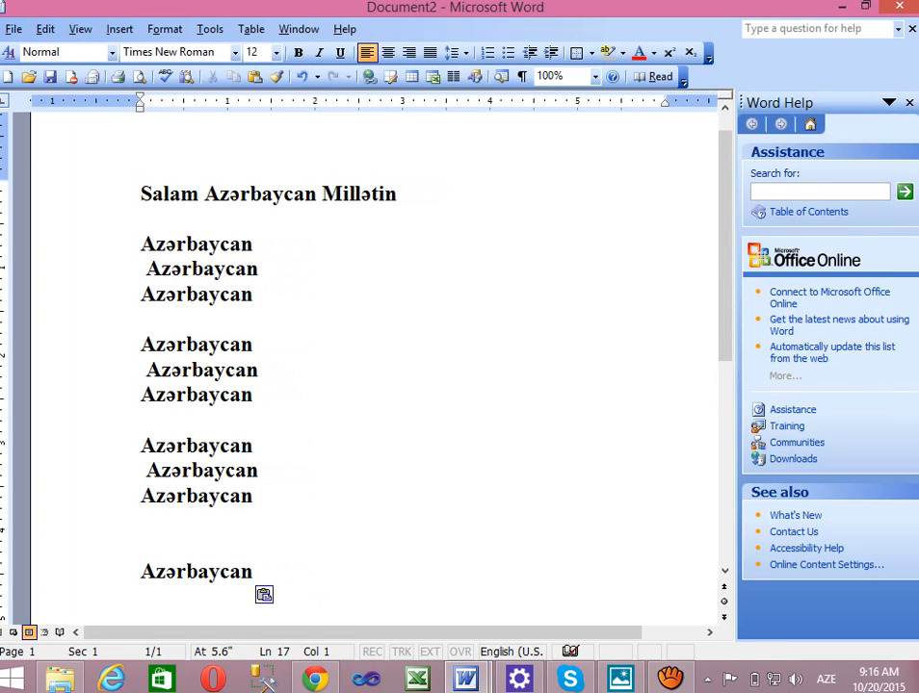
left_click(888, 103)
left_click(783, 227)
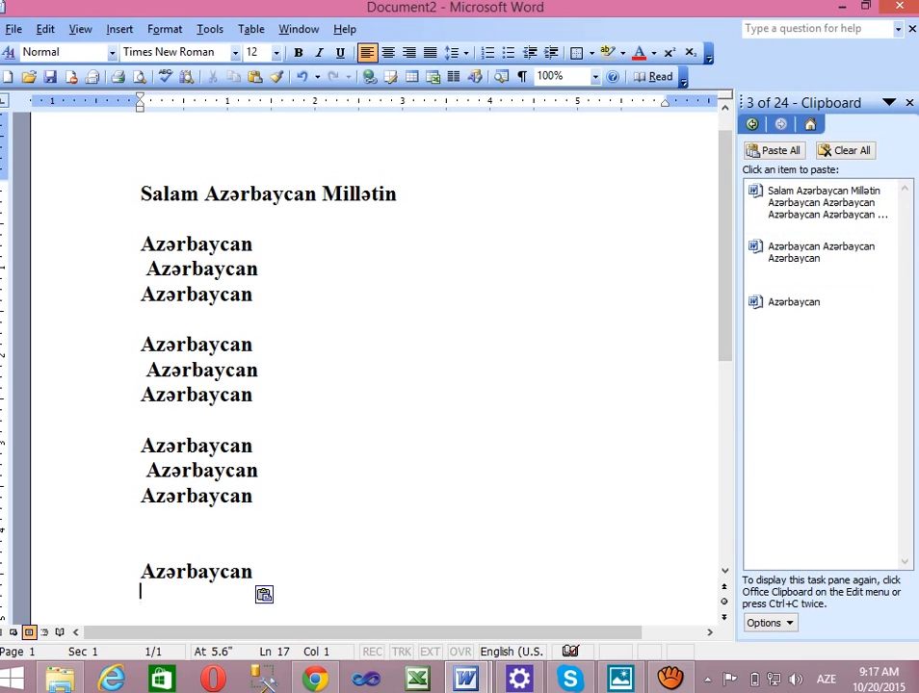
left_click(888, 102)
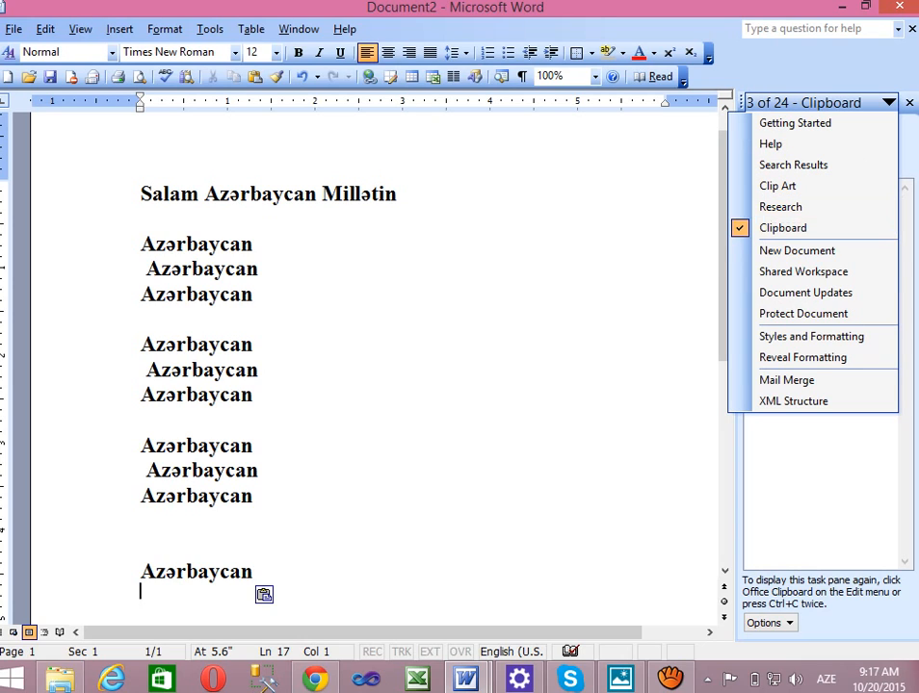
Cut the heading with the first three "Azərbaycan" lines and reinsert the block from the Office Clipboard
left_click_drag(142, 194, 262, 294)
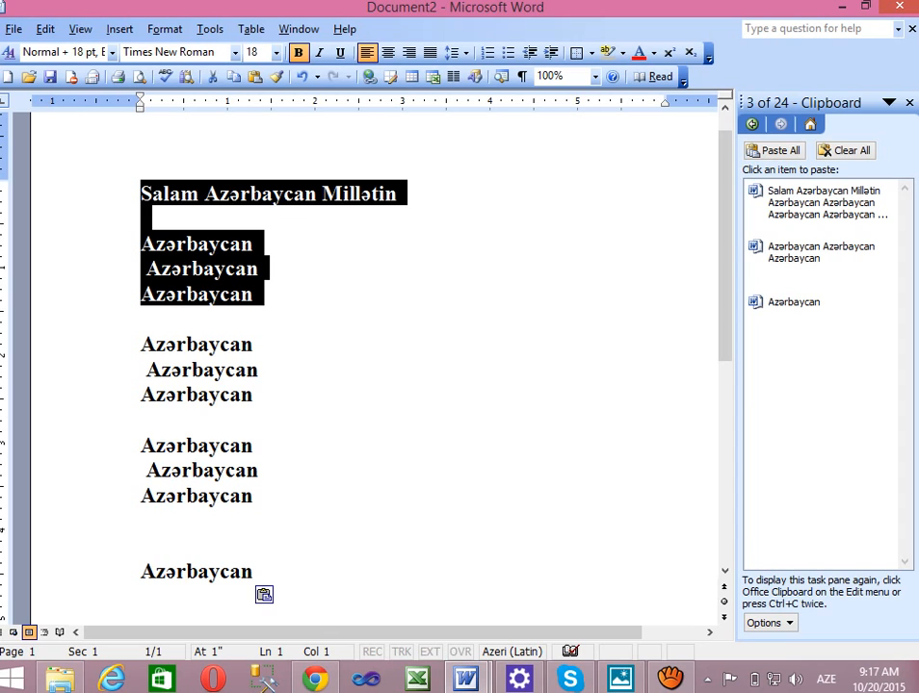
left_click(46, 29)
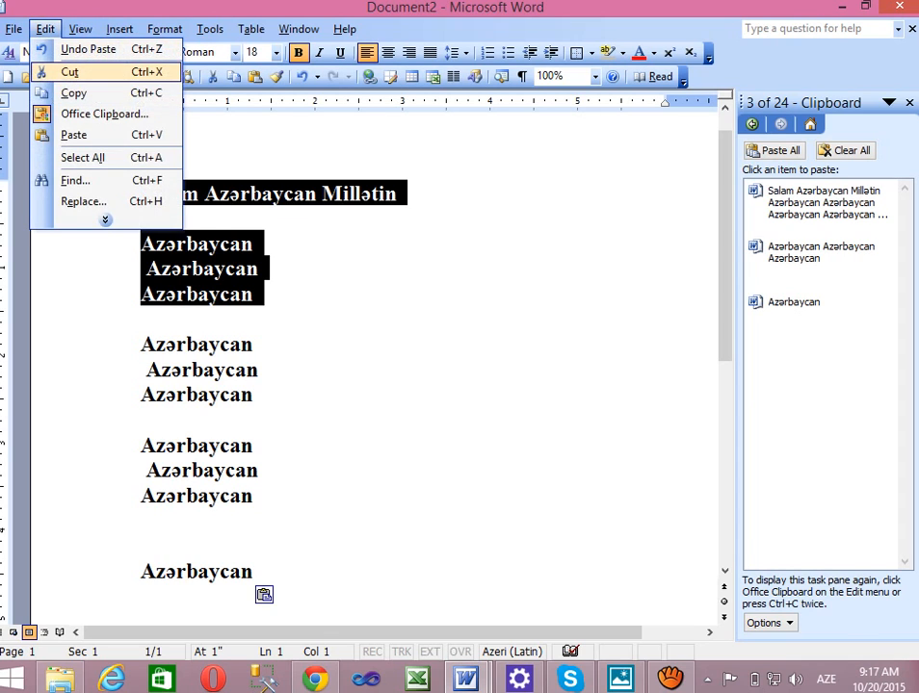
left_click(70, 71)
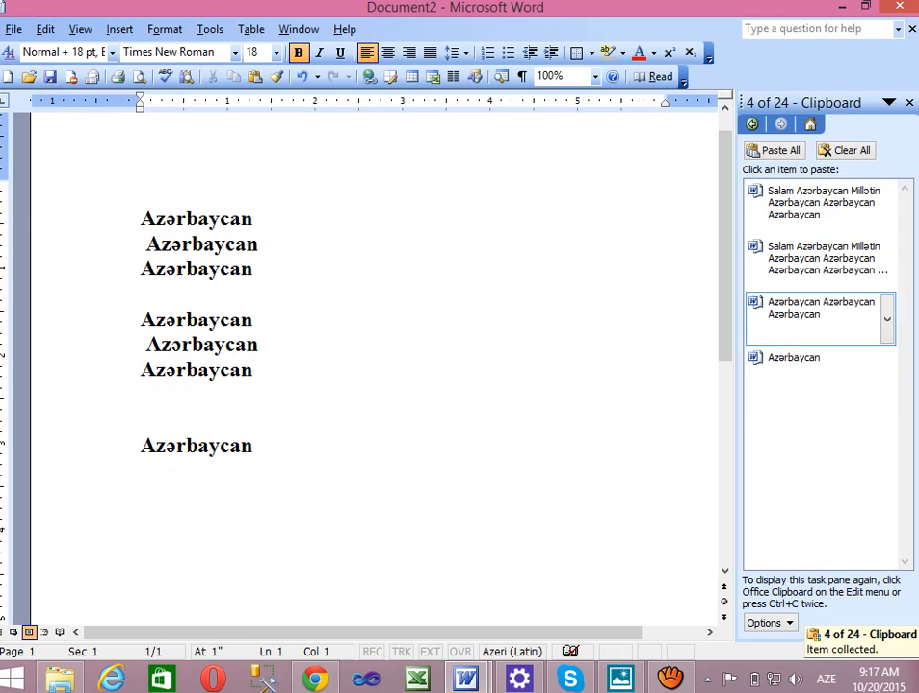
left_click(820, 202)
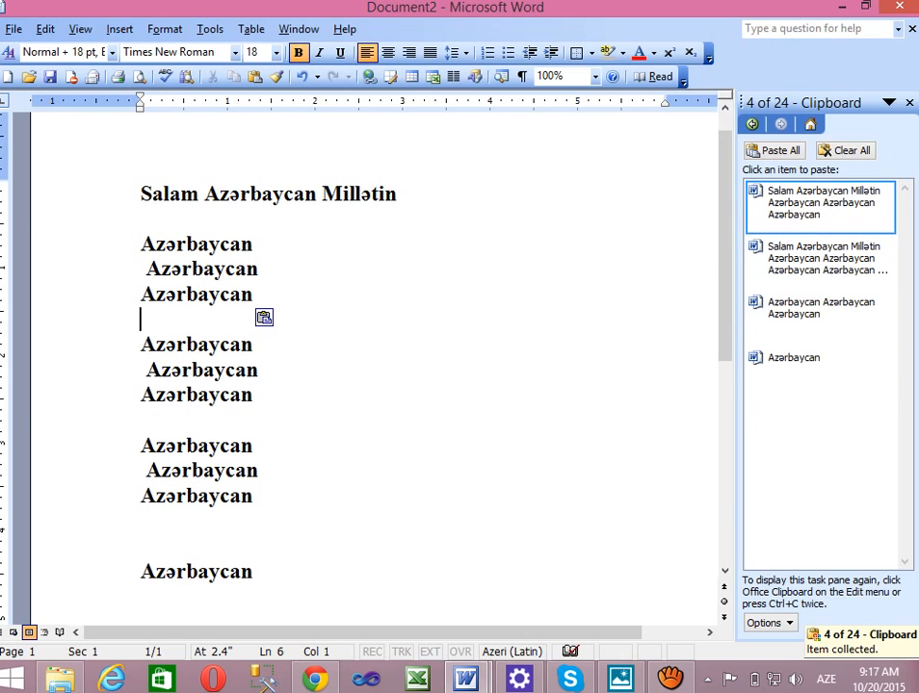
Delete the heading and all three-line blocks above the last "Azərbaycan" line
left_click_drag(144, 544, 16, 33)
key("Delete")
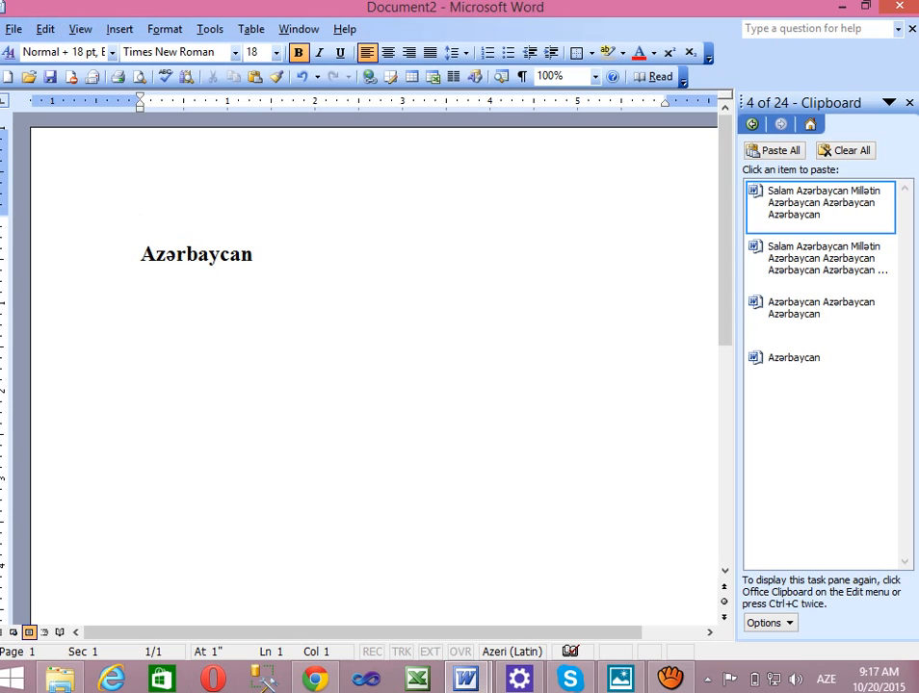
Switch to Document1 and create another new blank document from there
mouse_move(465, 678)
left_click(359, 564)
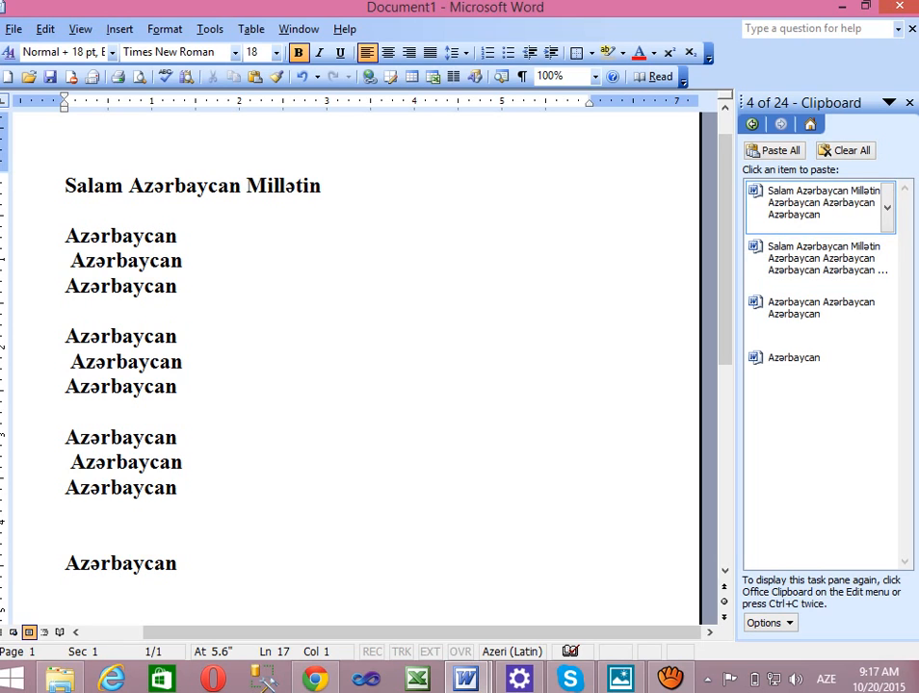
left_click(7, 76)
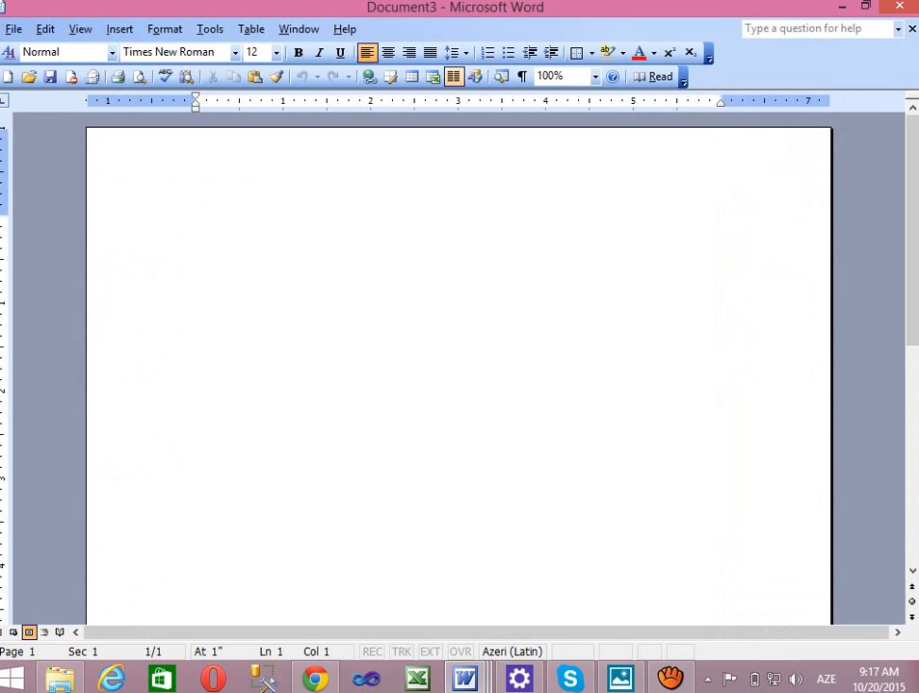
Show the Office Clipboard pane in the blank document and insert the collected three-line "Azərbaycan" item
left_click(344, 29)
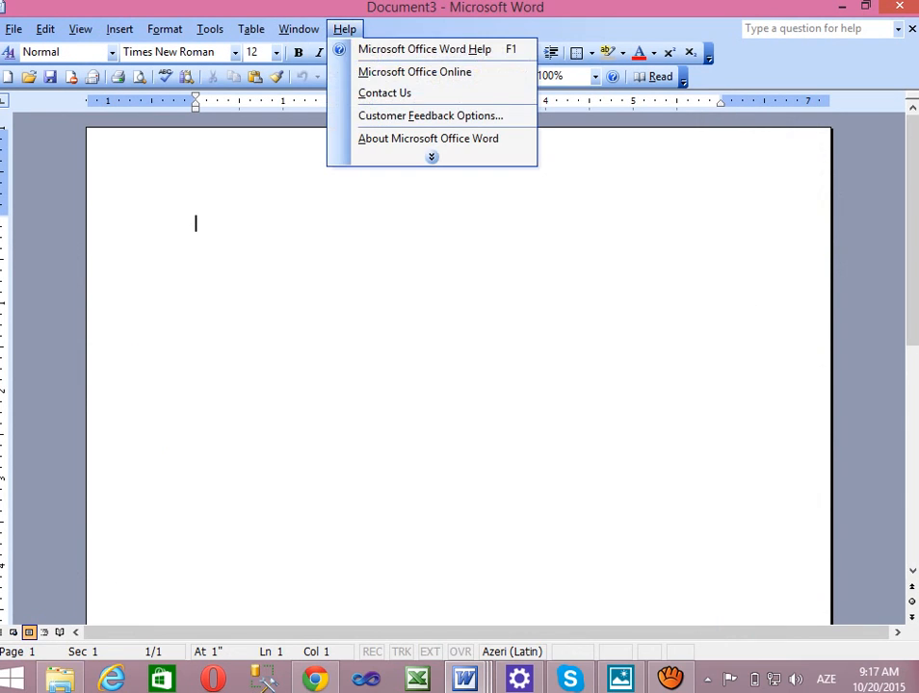
left_click(423, 49)
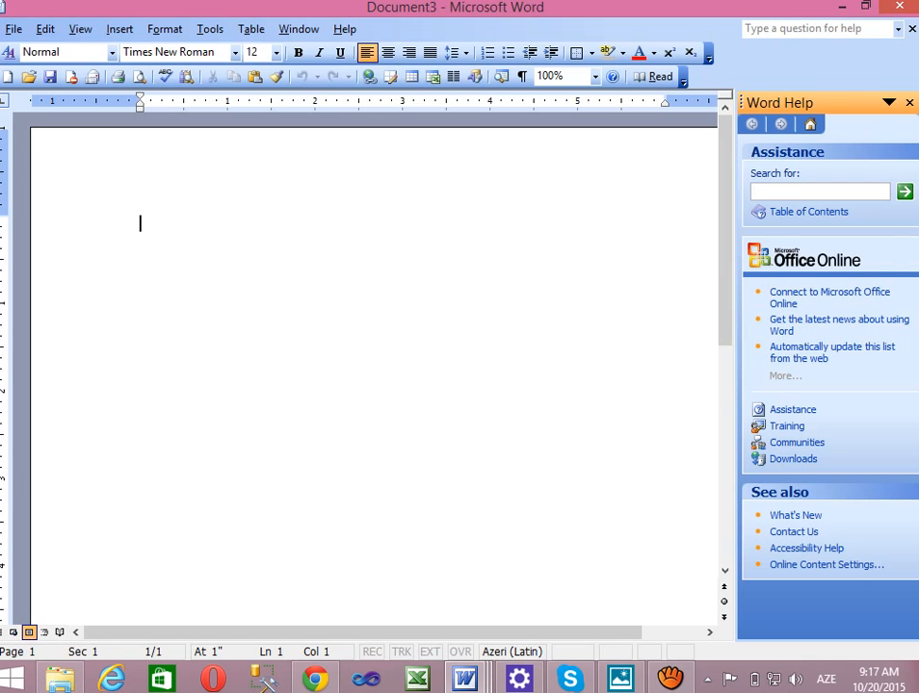
left_click(888, 103)
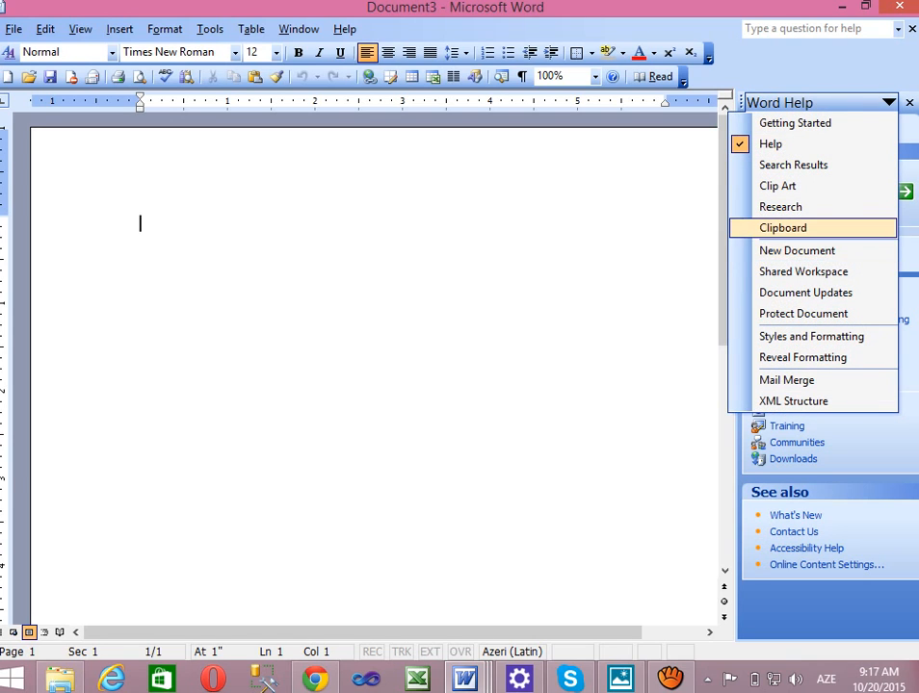
left_click(783, 227)
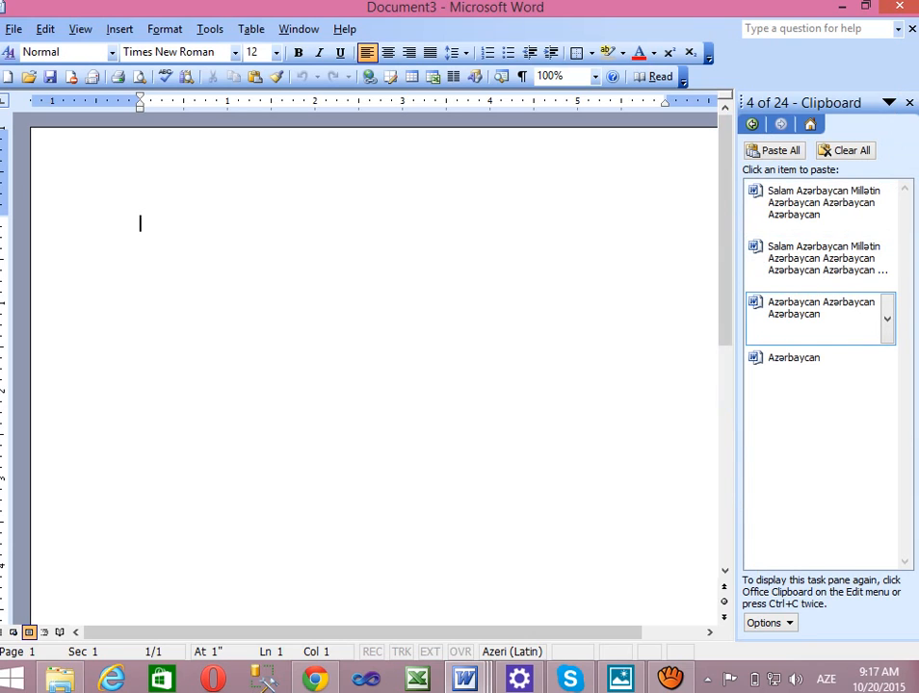
left_click(819, 308)
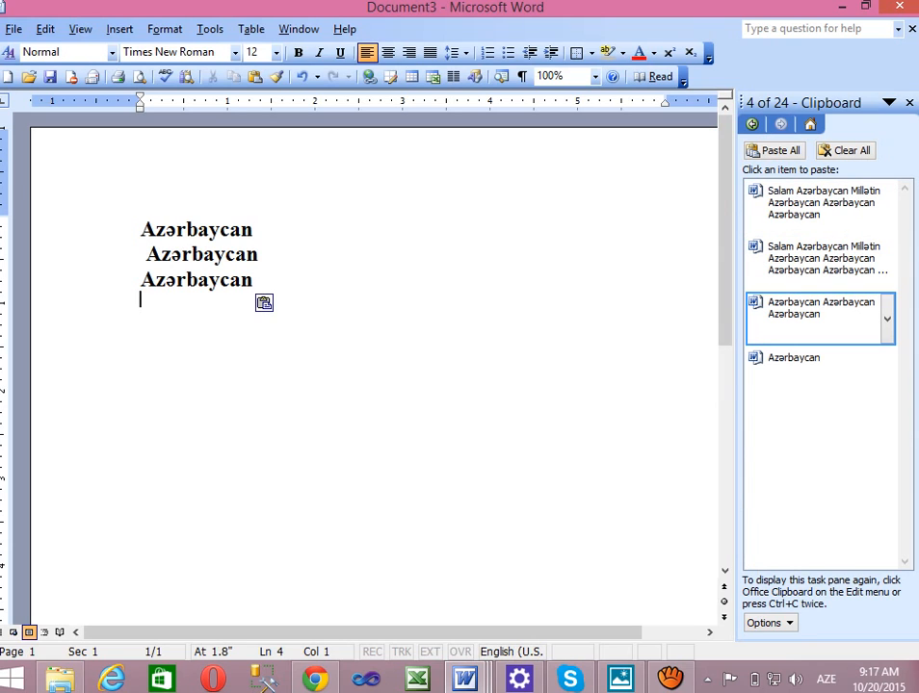
Cut all three "Azərbaycan" lines from the document so they are collected on the Office Clipboard
key("shift+Up")
key("shift+Up")
key("shift+Up")
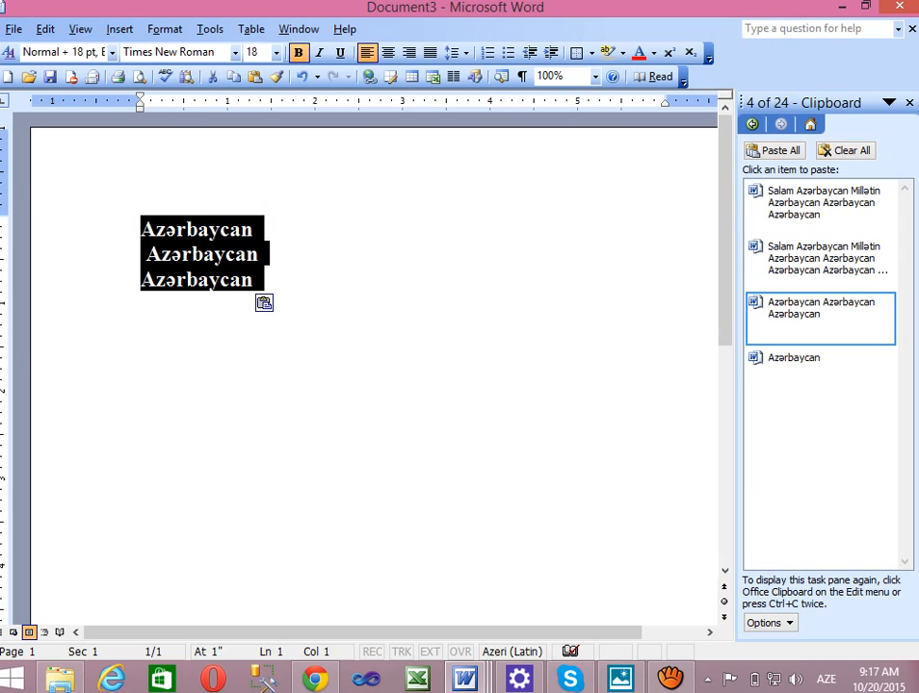
left_click(46, 29)
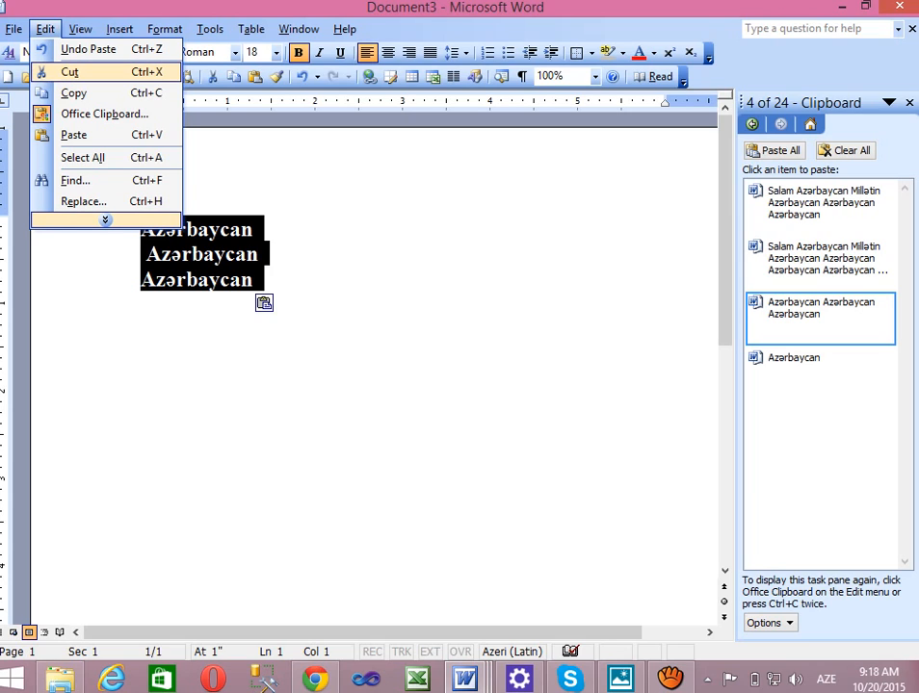
left_click(254, 229)
key("Down")
key("Down")
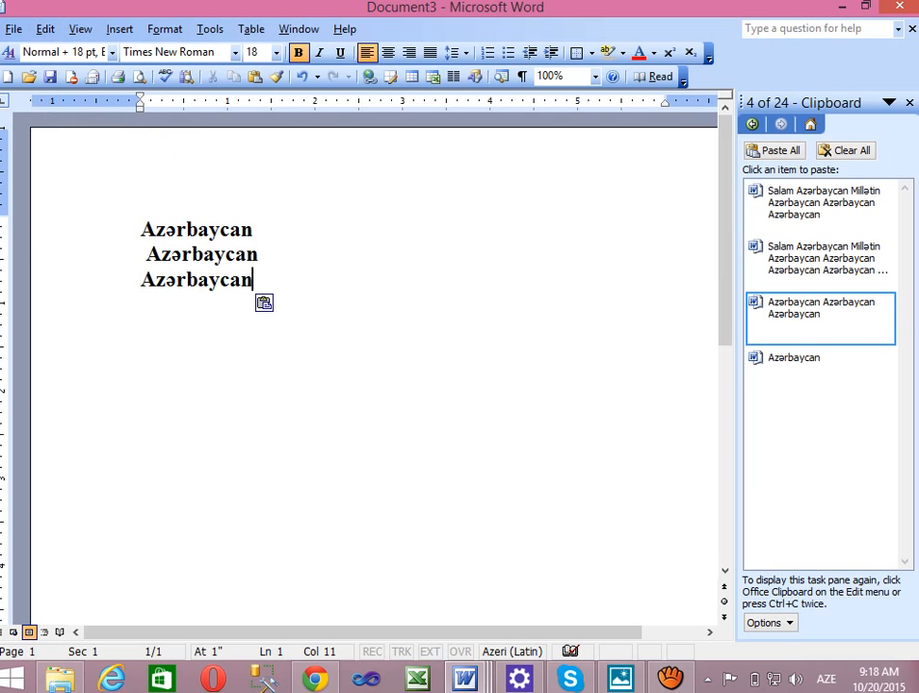
key("ctrl+a")
left_click(213, 76)
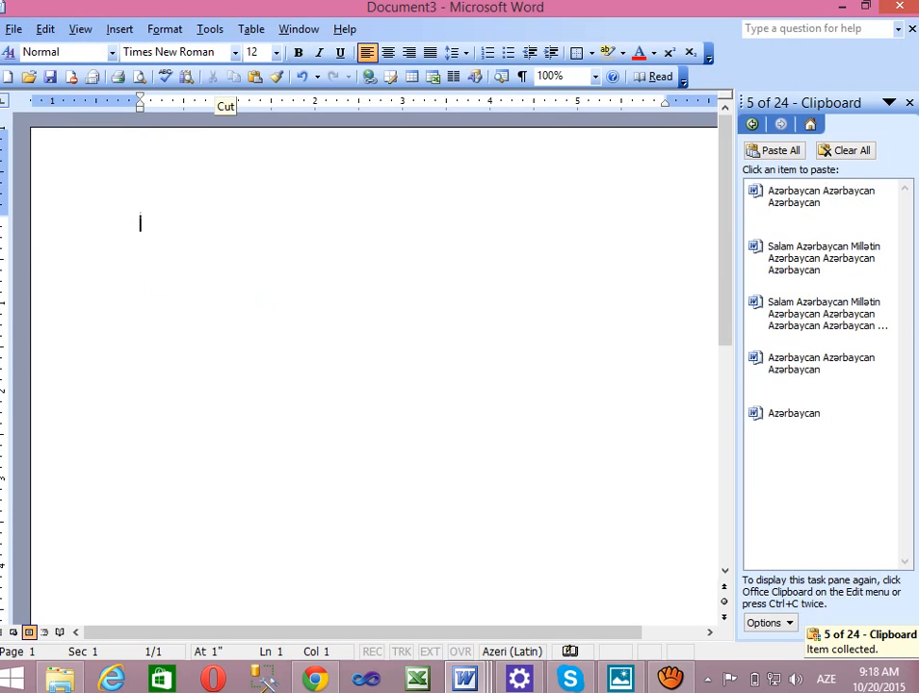
Enter the letter "e" in the empty document and cut it to the Office Clipboard
left_click(46, 29)
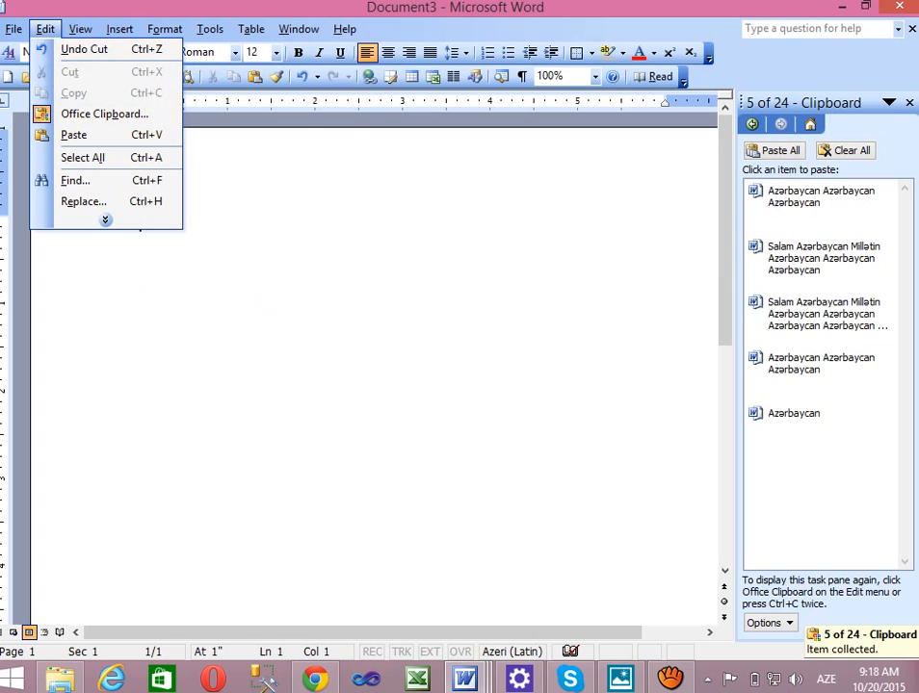
left_click(45, 29)
type("e")
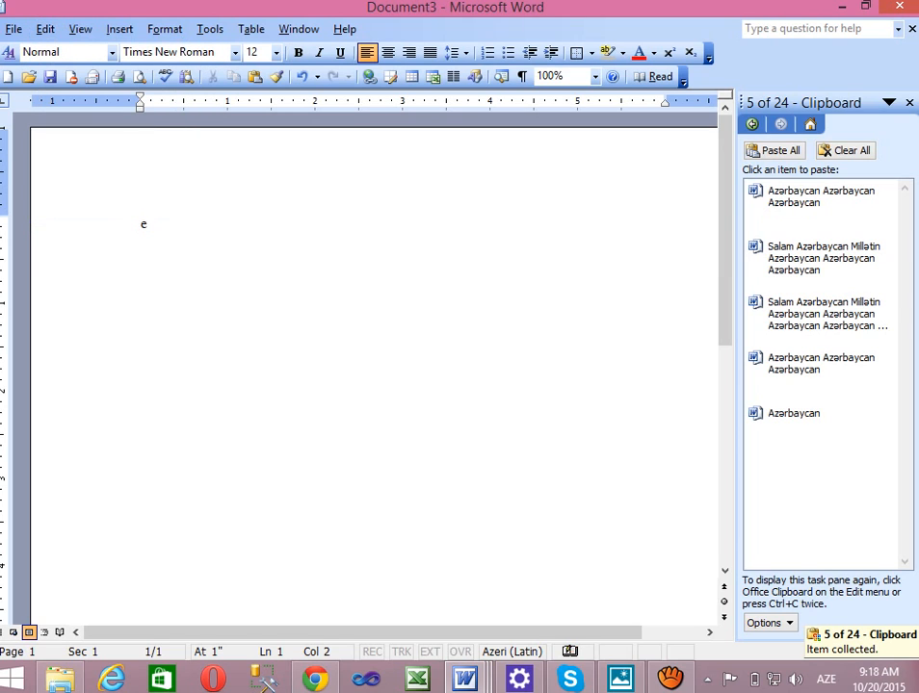
key("shift+Left")
left_click(45, 29)
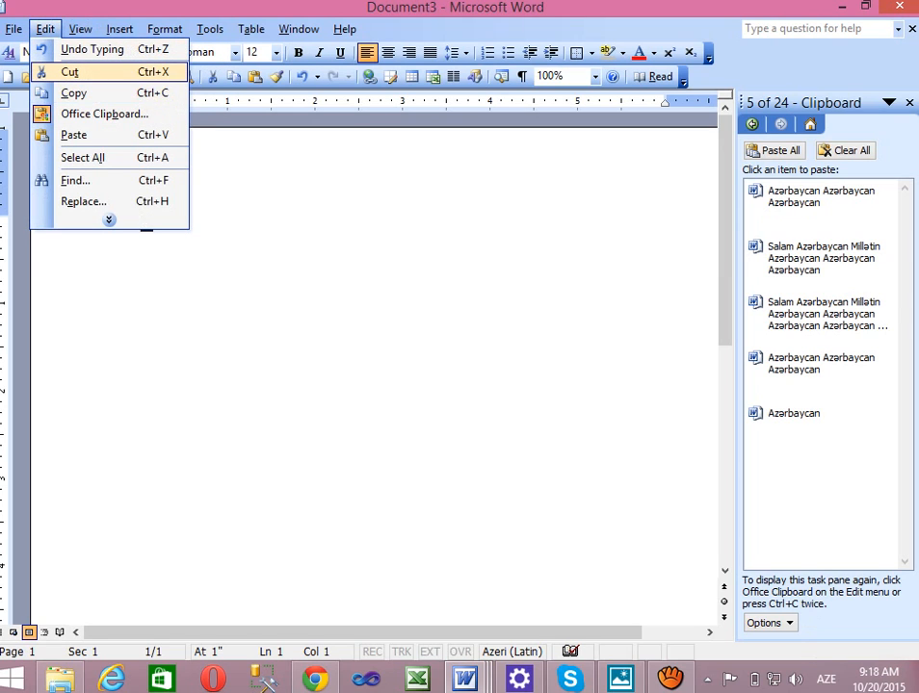
left_click(69, 71)
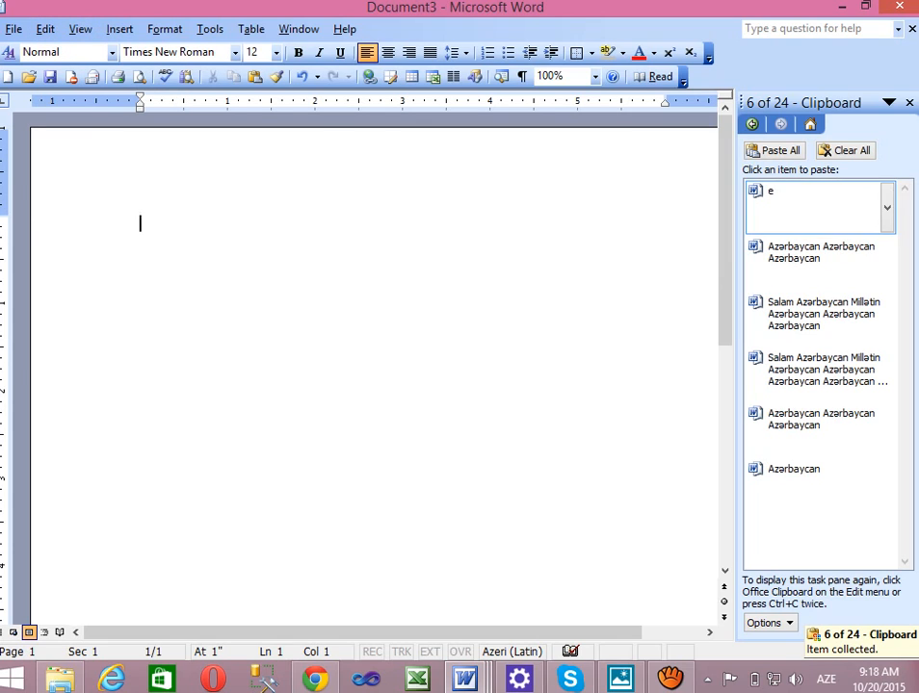
Enter "dfs" in the empty document and cut it to the Office Clipboard
type("dfs")
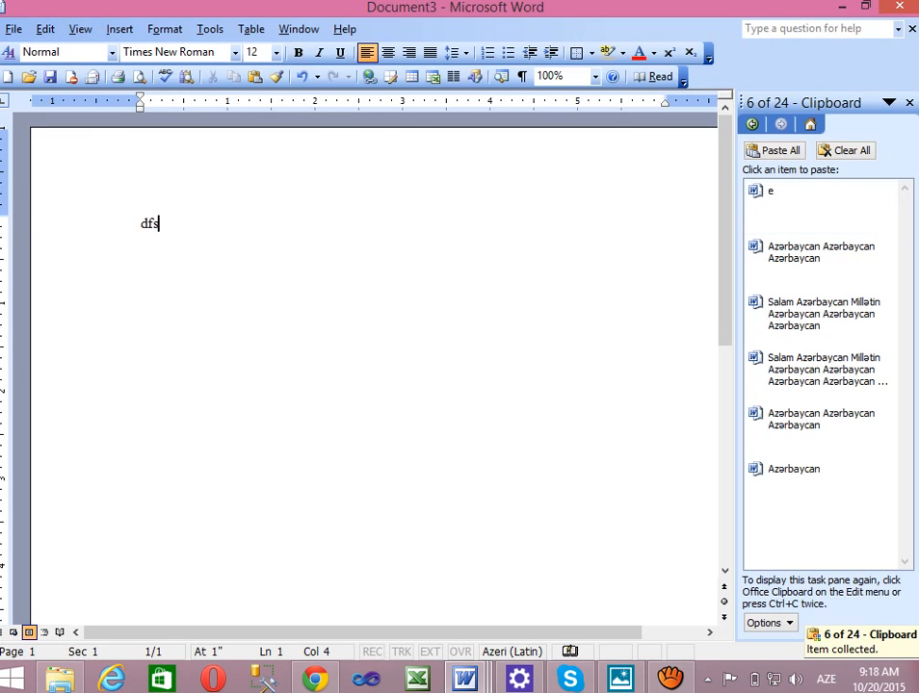
key("shift+Home")
right_click(145, 219)
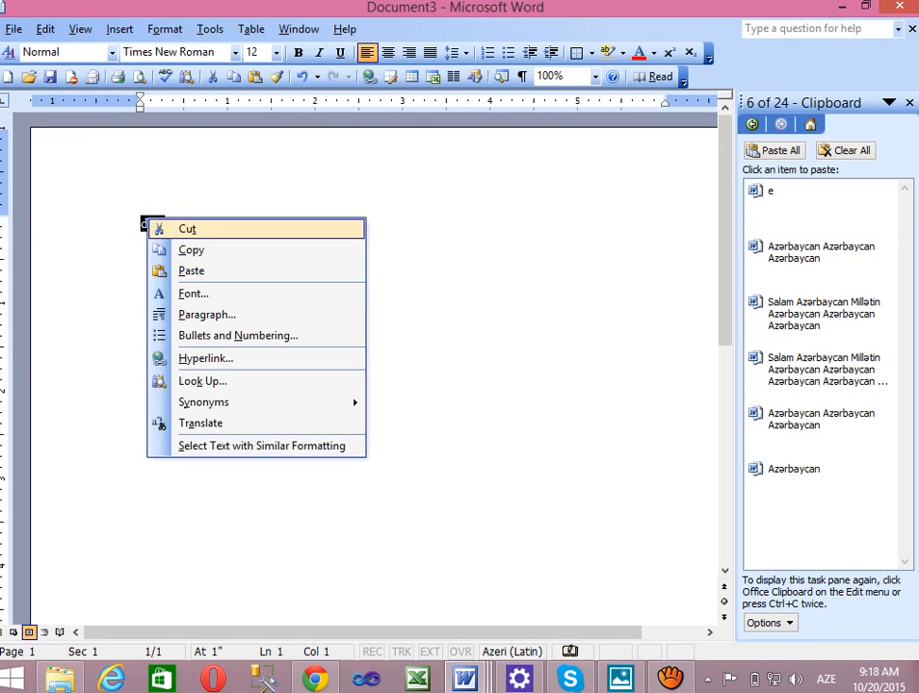
left_click(191, 228)
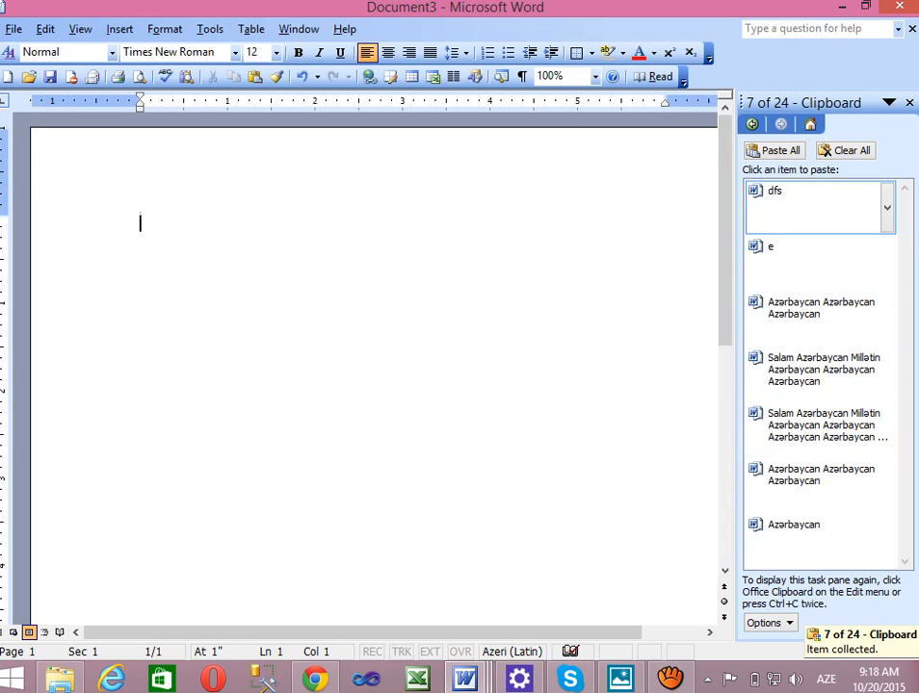
Delete the three items directly below "dfs" from the Office Clipboard, starting with "e"
left_click(886, 262)
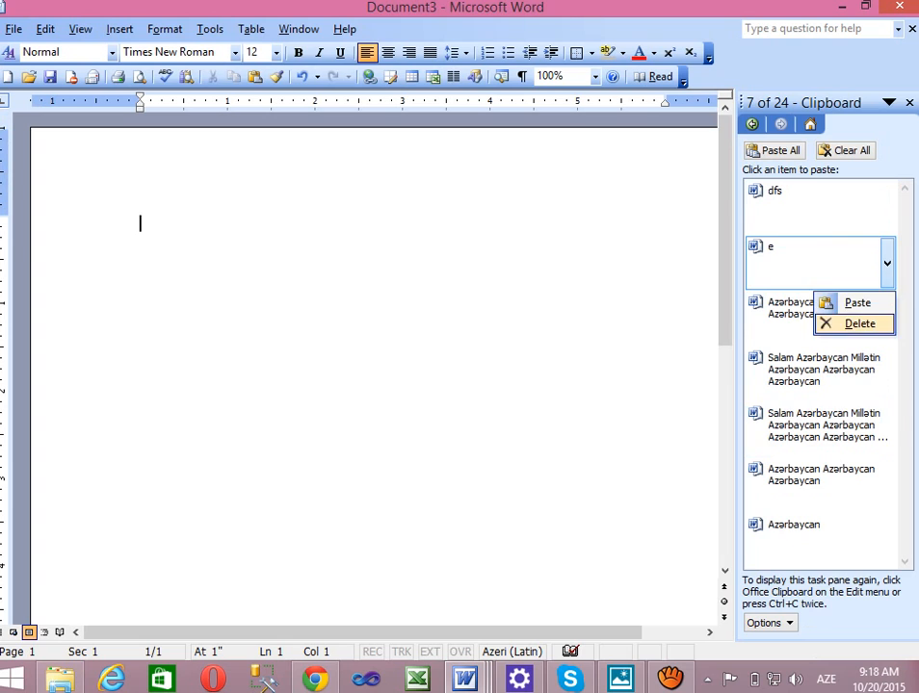
left_click(828, 322)
left_click(886, 260)
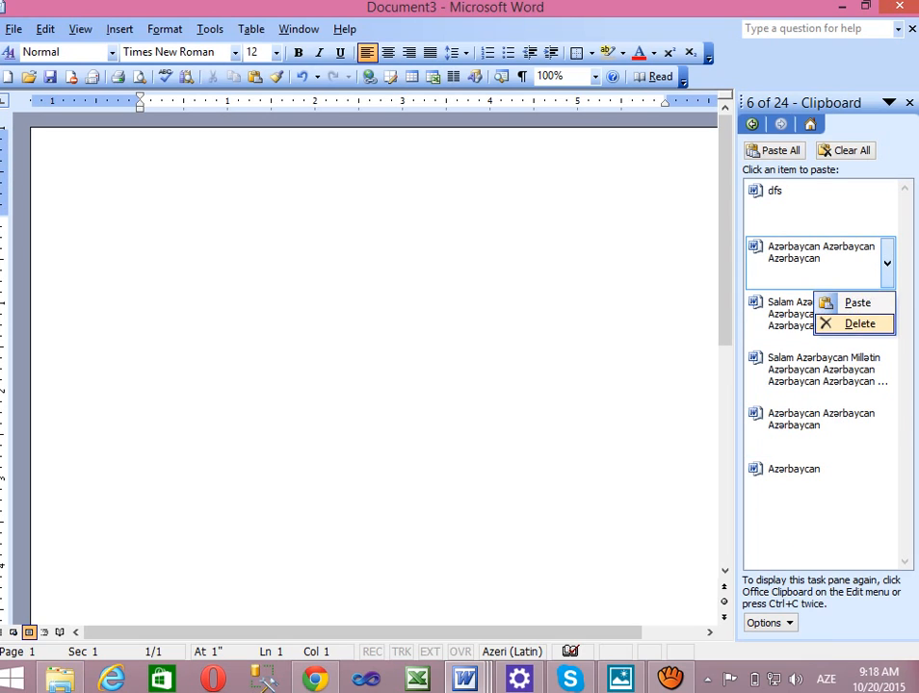
left_click(855, 322)
left_click(887, 262)
left_click(852, 321)
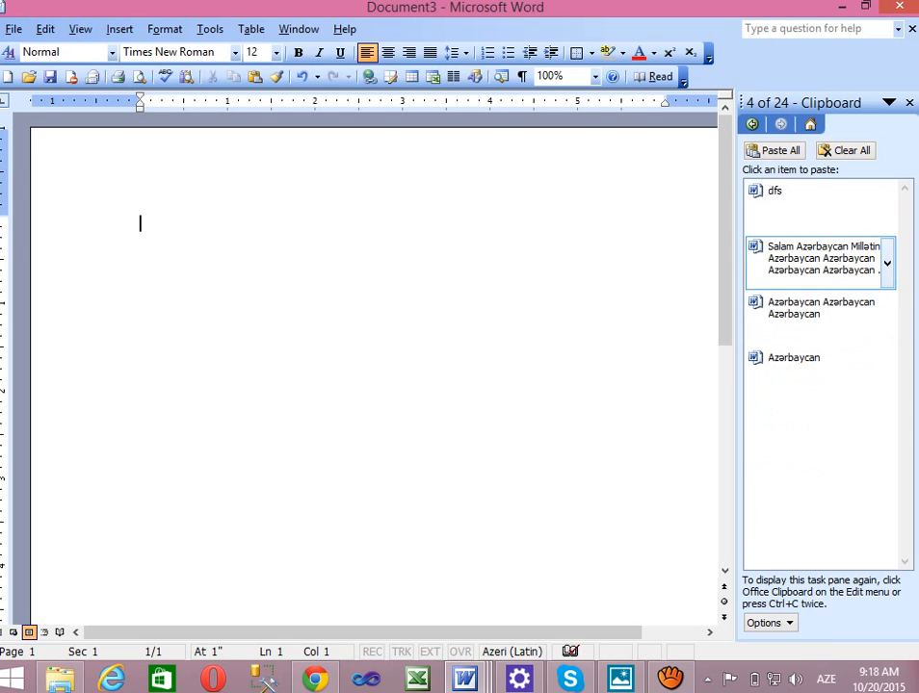
Insert the long "Salam Azərbaycan Millətin" item, and remove it and the single-word "Azərbaycan" item from the Office Clipboard
left_click(886, 262)
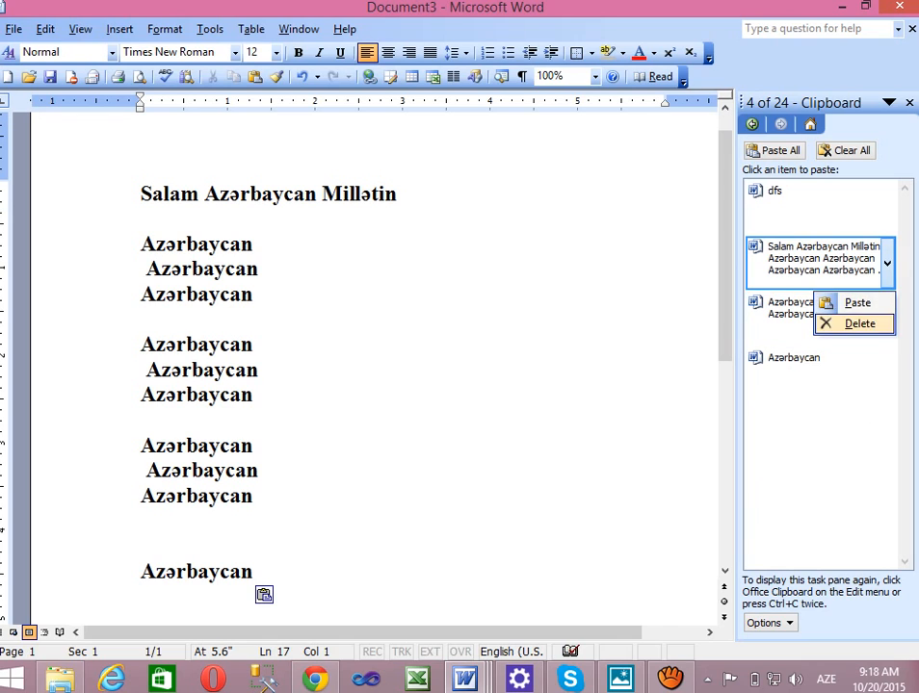
left_click(793, 322)
left_click(886, 319)
left_click(799, 377)
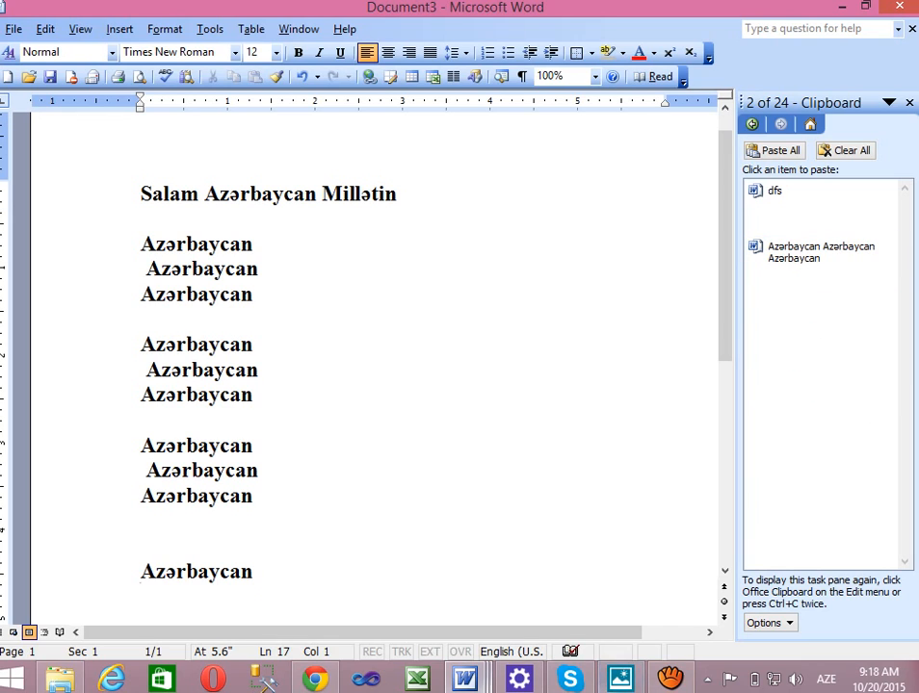
View Document2, delete the "dfs" item from the Office Clipboard in Document1, and return to Document3
mouse_move(464, 678)
mouse_move(467, 573)
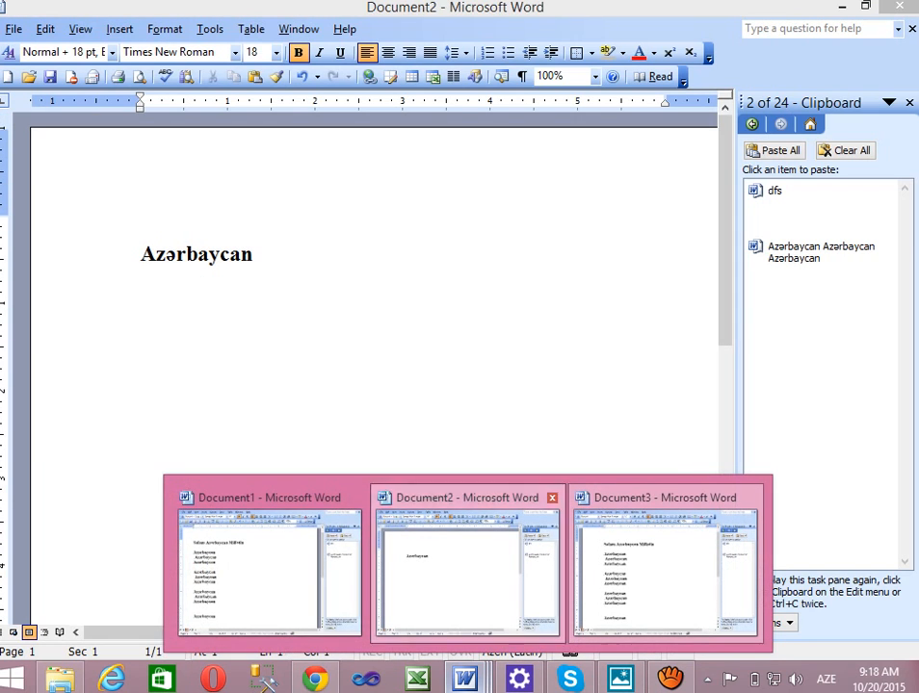
left_click(467, 573)
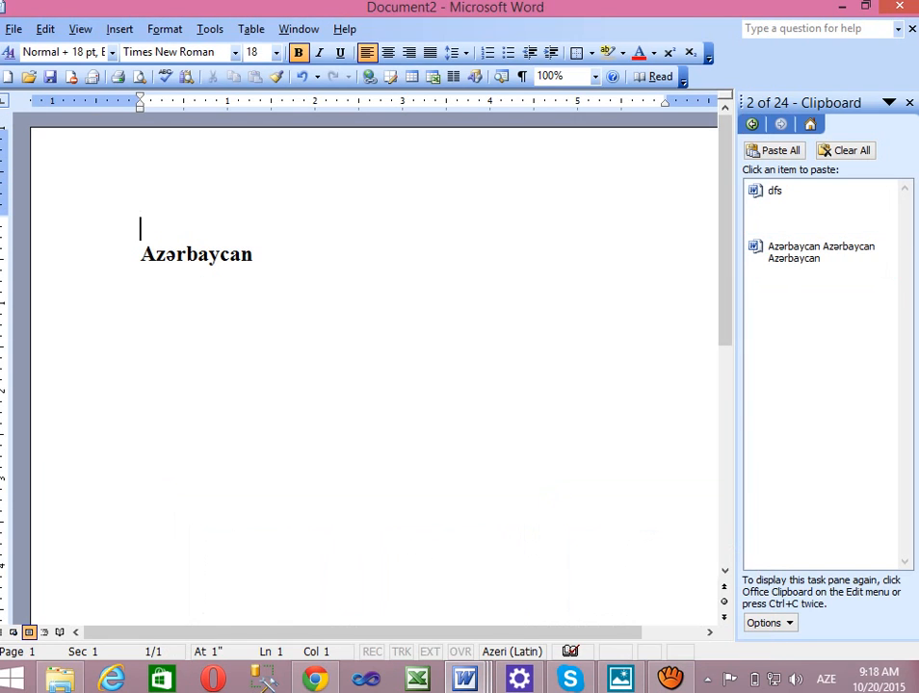
mouse_move(464, 679)
left_click(275, 578)
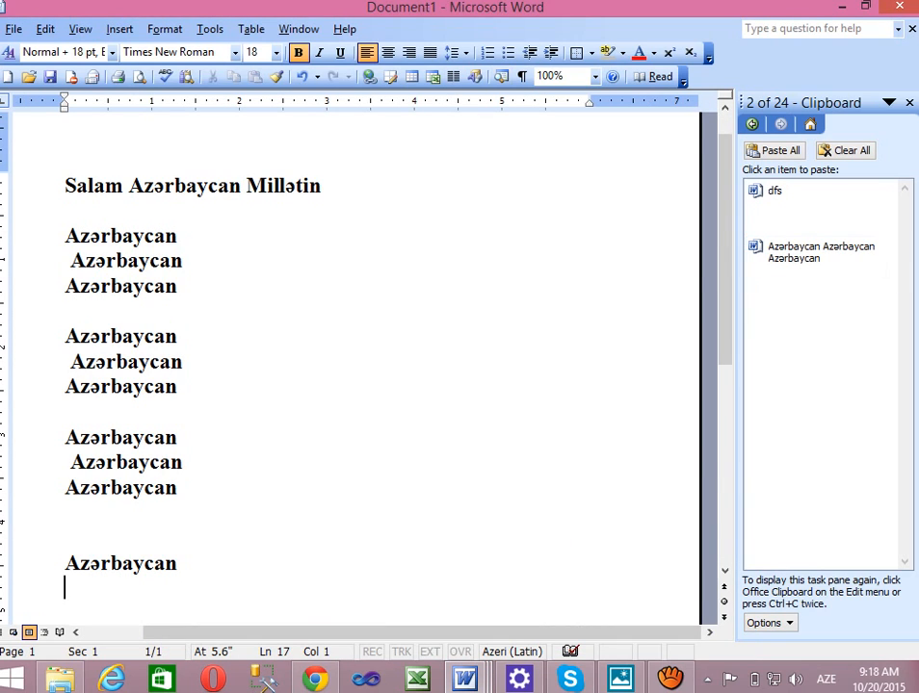
left_click(886, 207)
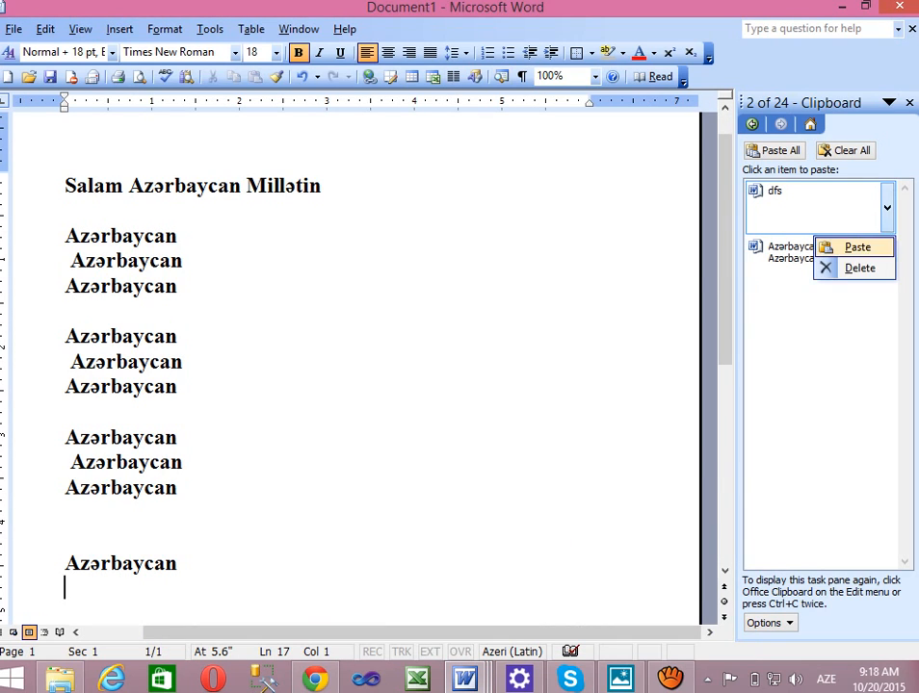
left_click(858, 268)
mouse_move(465, 679)
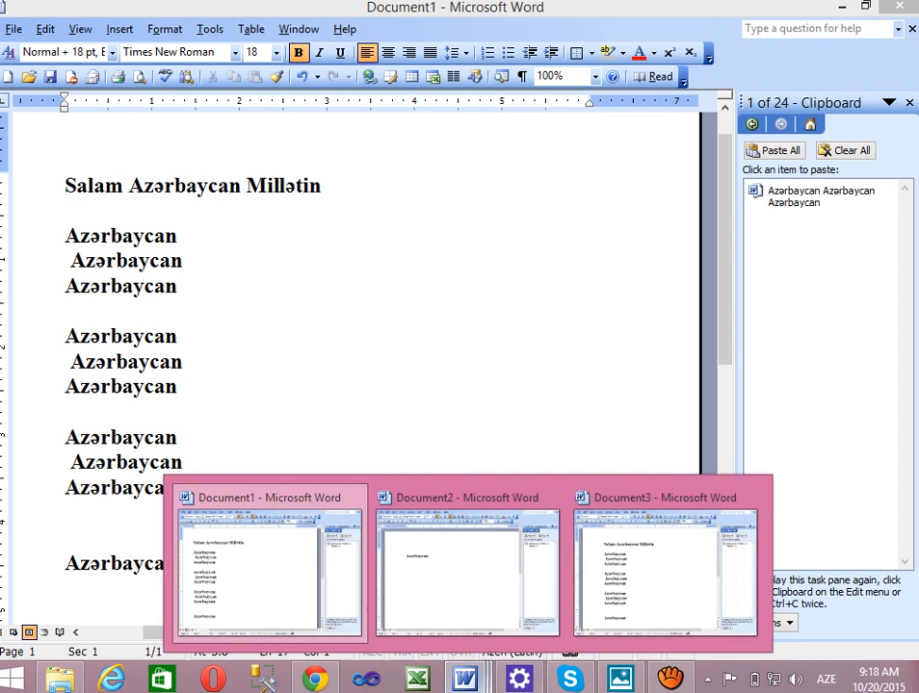
left_click(720, 578)
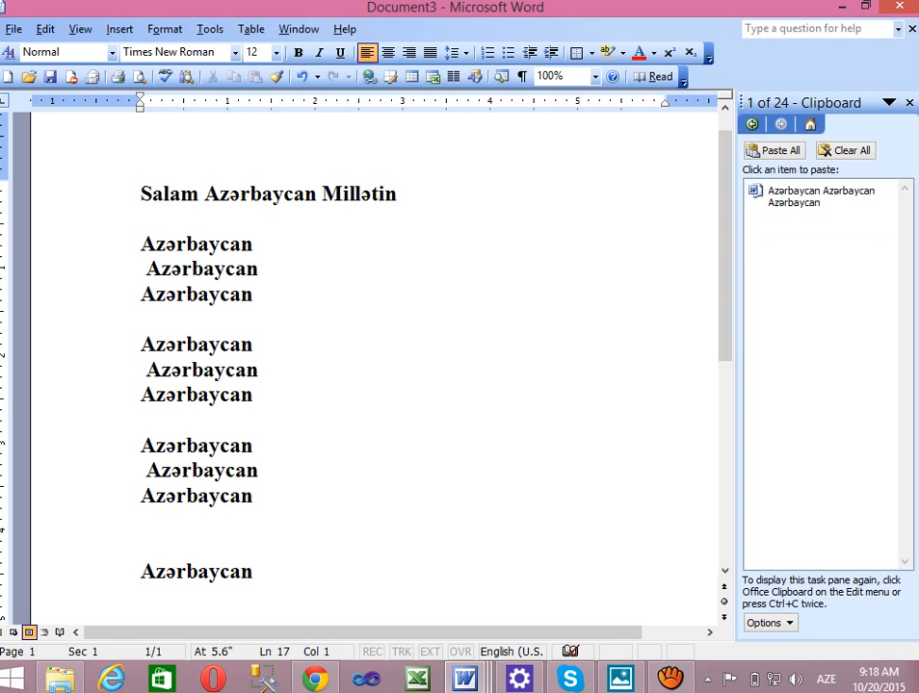
Select the heading through the first line of the second "Azərbaycan" block and examine the editing commands offered for the selection
key("ctrl+Home")
key("shift+Down")
key("shift+Down")
key("shift+Down")
key("shift+Down")
key("shift+Down")
key("shift+Down")
key("shift+Down")
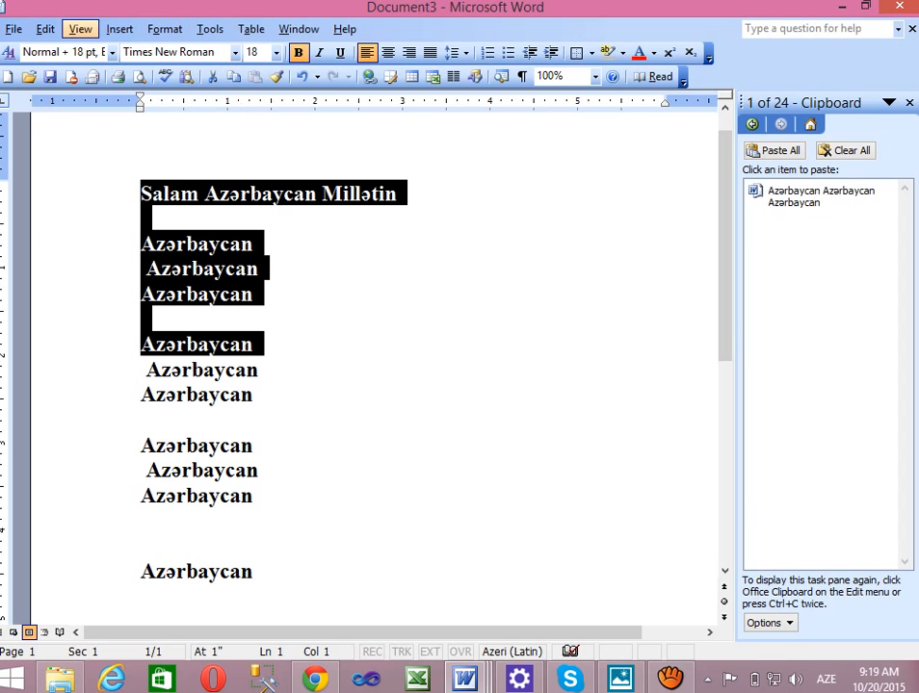
left_click(45, 29)
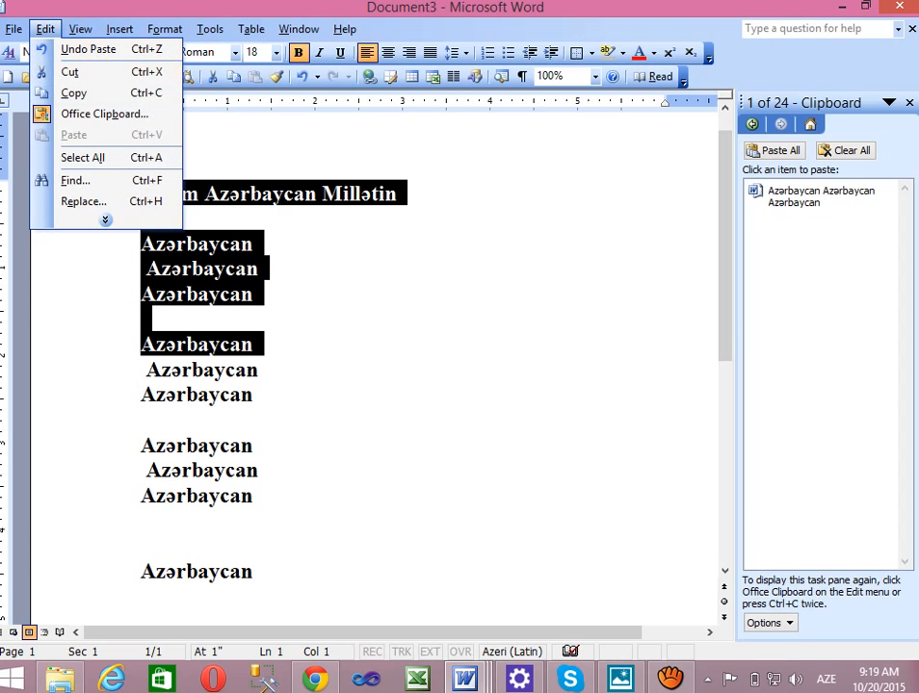
right_click(178, 242)
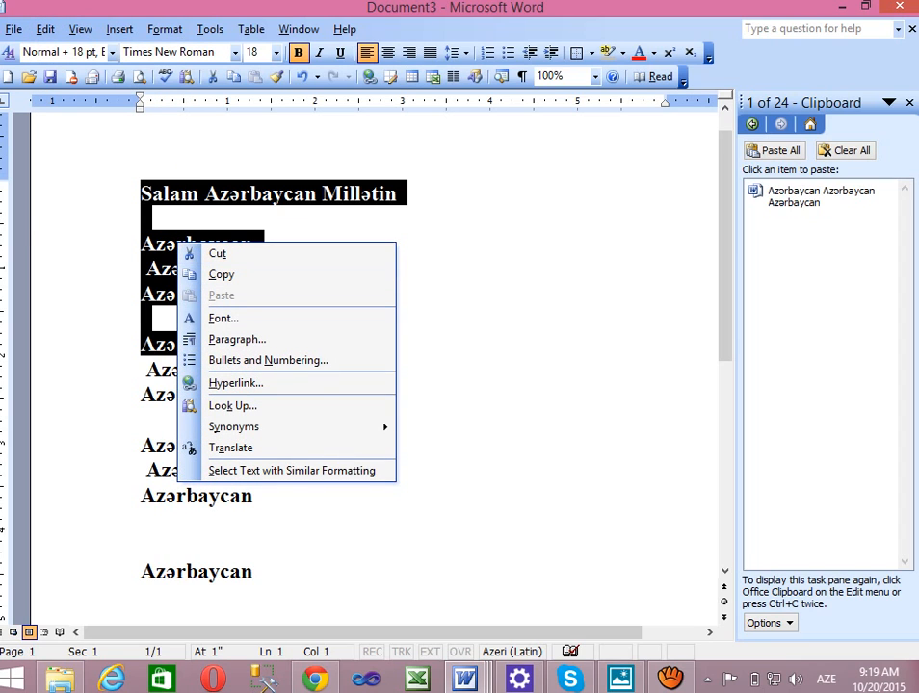
left_click(141, 320)
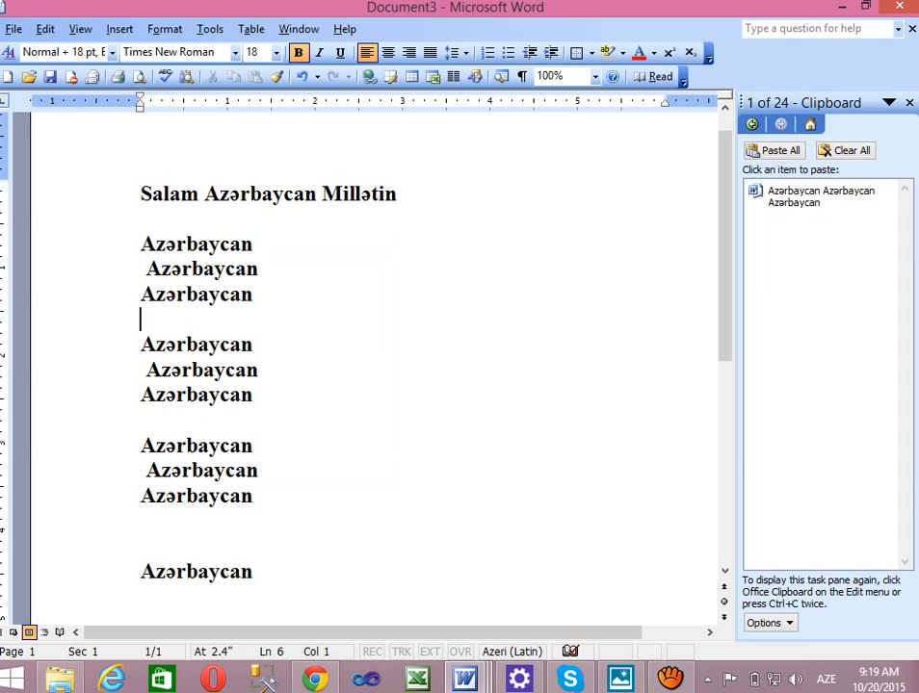
Replace the heading and the first three-line "Azərbaycan" block with "CTRL X", leaving a wide gap before the X
key("ctrl+shift+Home")
type("CTR")
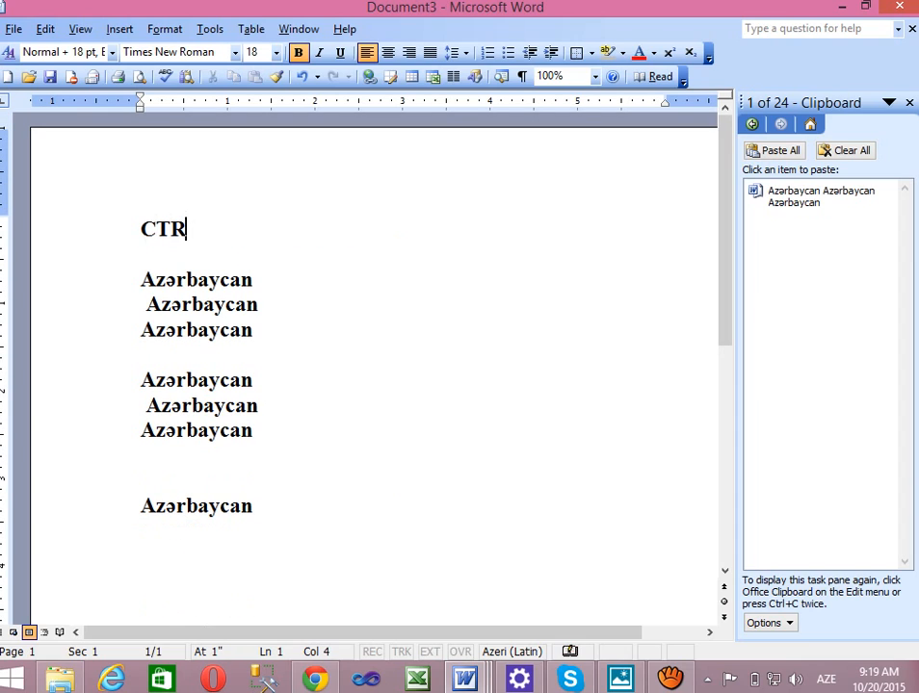
type("L X")
key("Left")
key("Left")
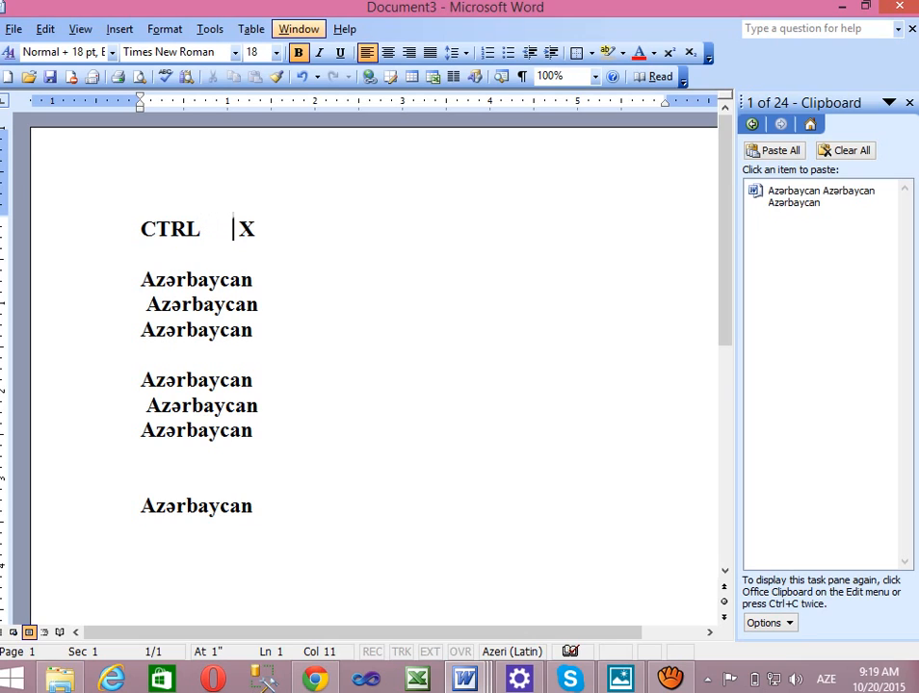
Add "CTRL C" on the blank line below "CTRL X", with the same wide gap before the C
left_click(142, 254)
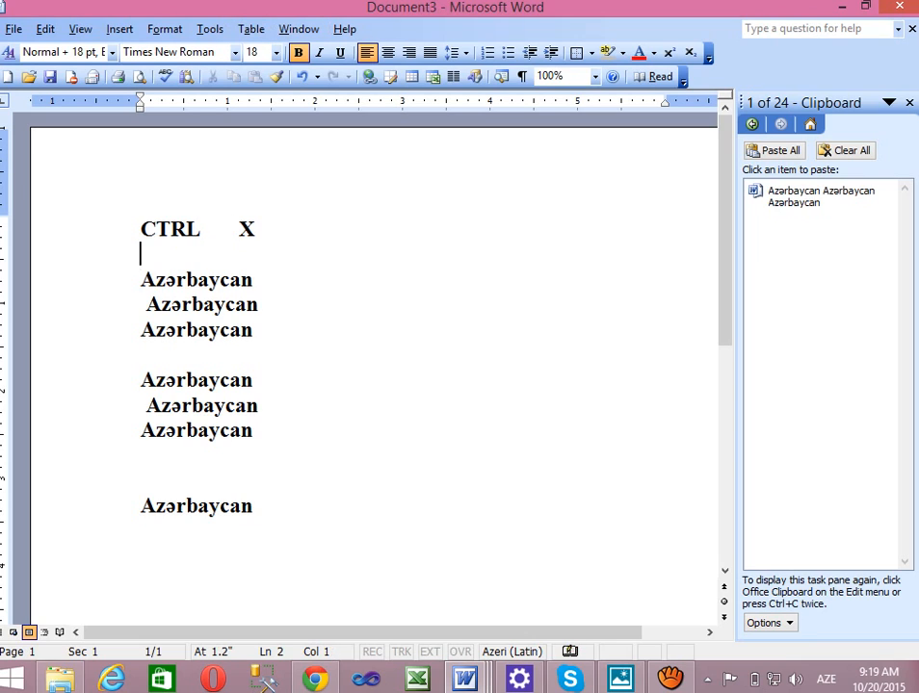
type("CTRL ")
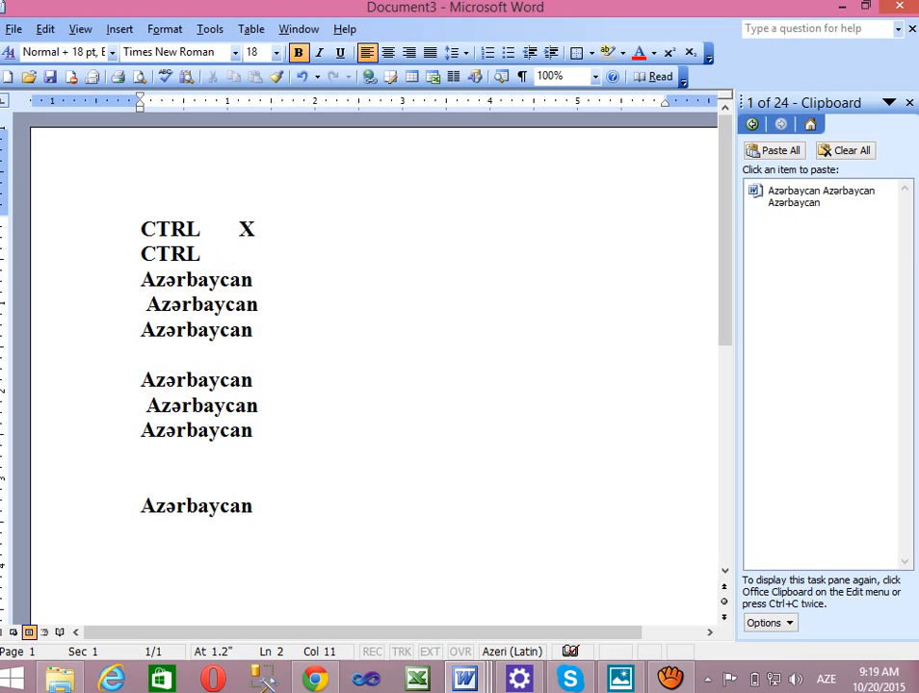
type("     VC")
key("BackSpace")
key("BackSpace")
type("C")
key("Left")
key("Left")
key("Left")
Copy the first eight lines of the document and paste all Office Clipboard items twice after the second block's first "Azərbaycan"
left_click_drag(123, 229, 123, 405)
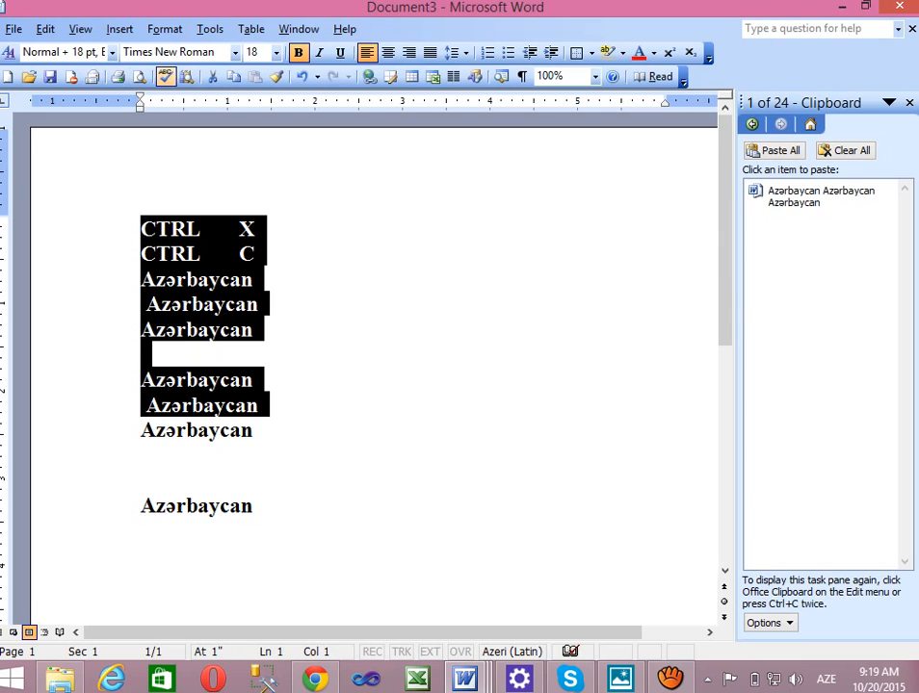
left_click(234, 77)
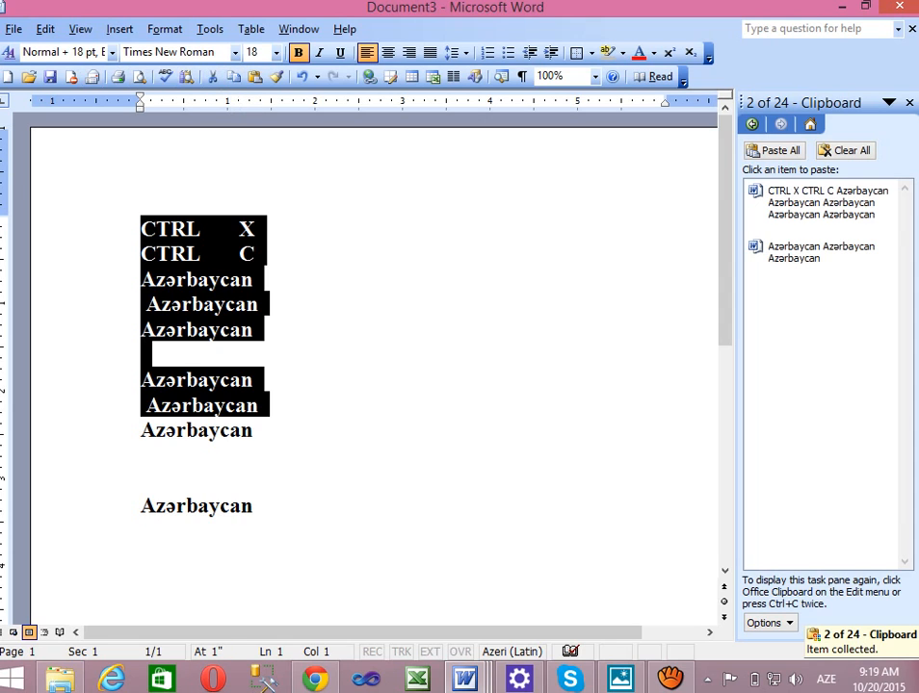
left_click(253, 380)
left_click(780, 150)
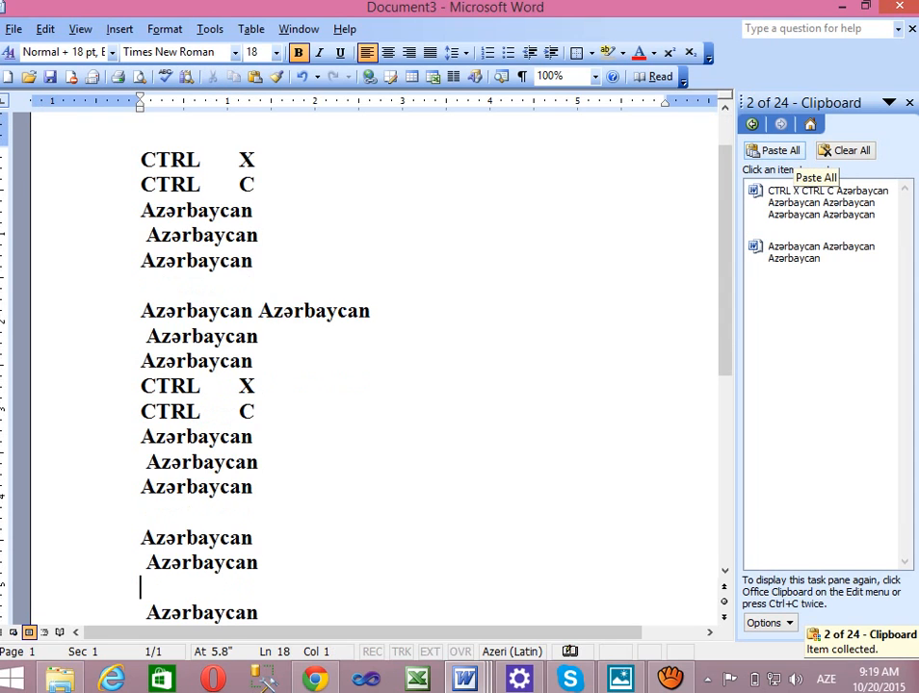
left_click(780, 151)
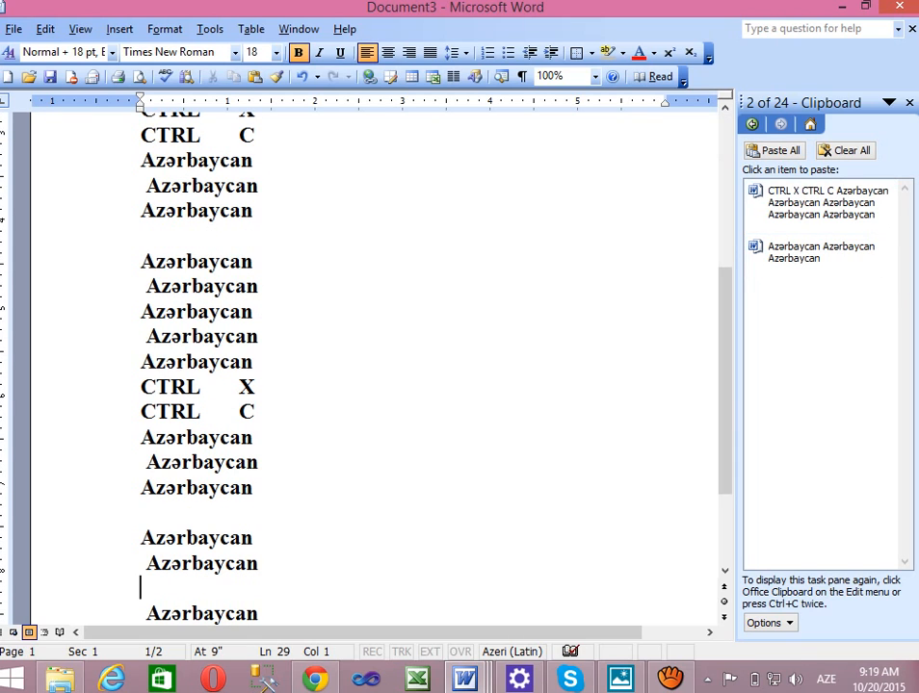
scroll(385, 366, "down", 2)
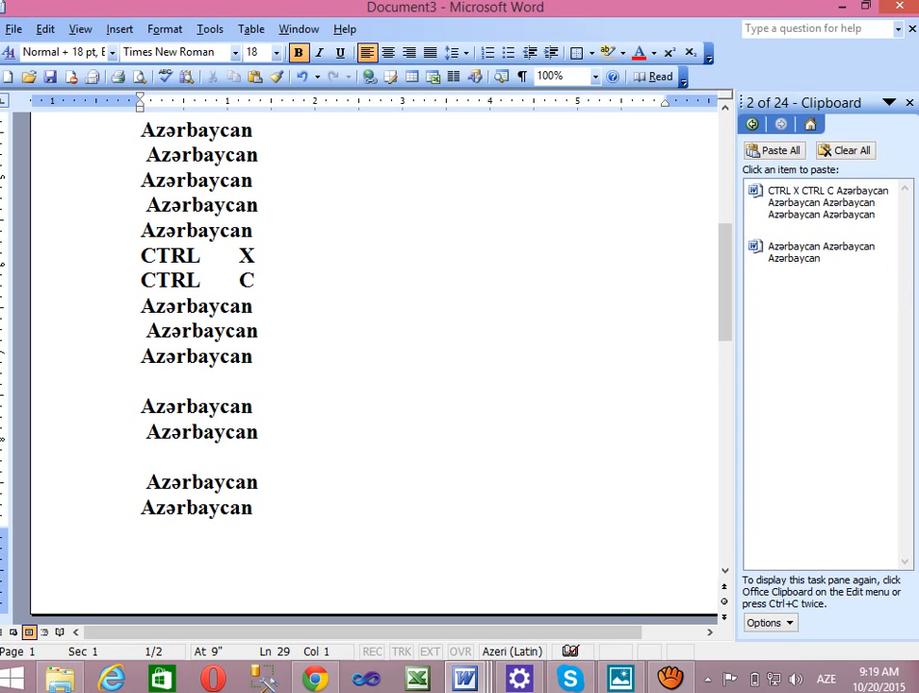
Delete all the pasted text from the document, from the first "CTRL X" line through the last "Azərbaycan"
key("ctrl+v")
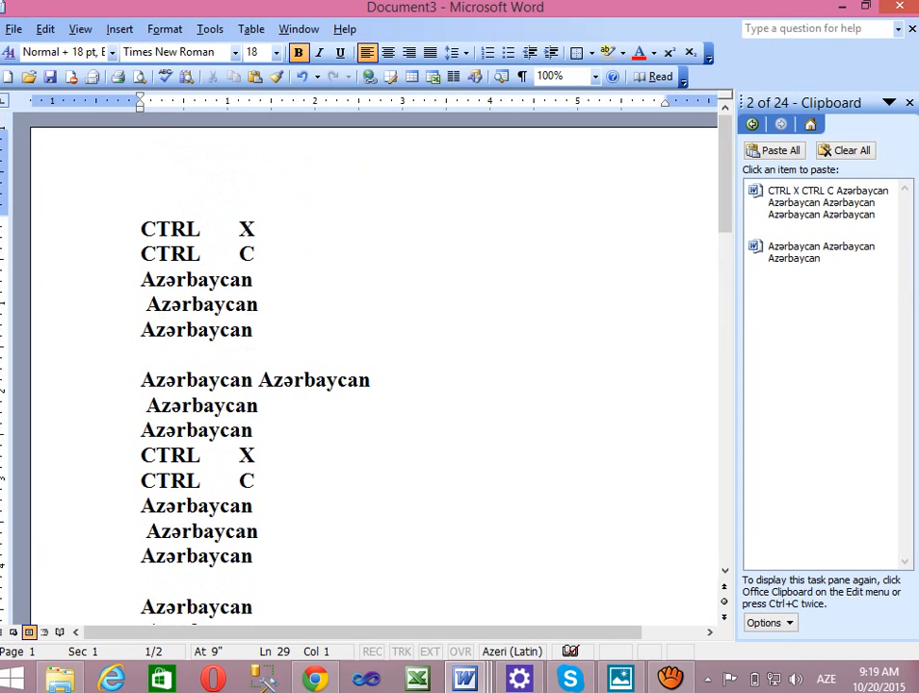
left_click_drag(154, 229, 298, 630)
key("Delete")
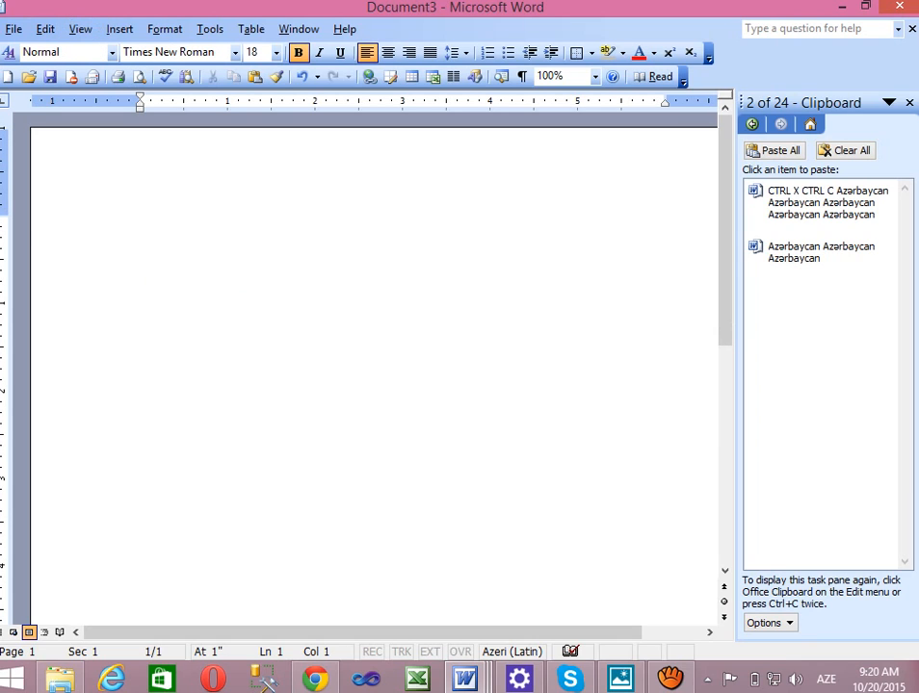
Examine the formats Paste Special offers for the clipboard contents, closing the dialog without pasting
left_click(46, 29)
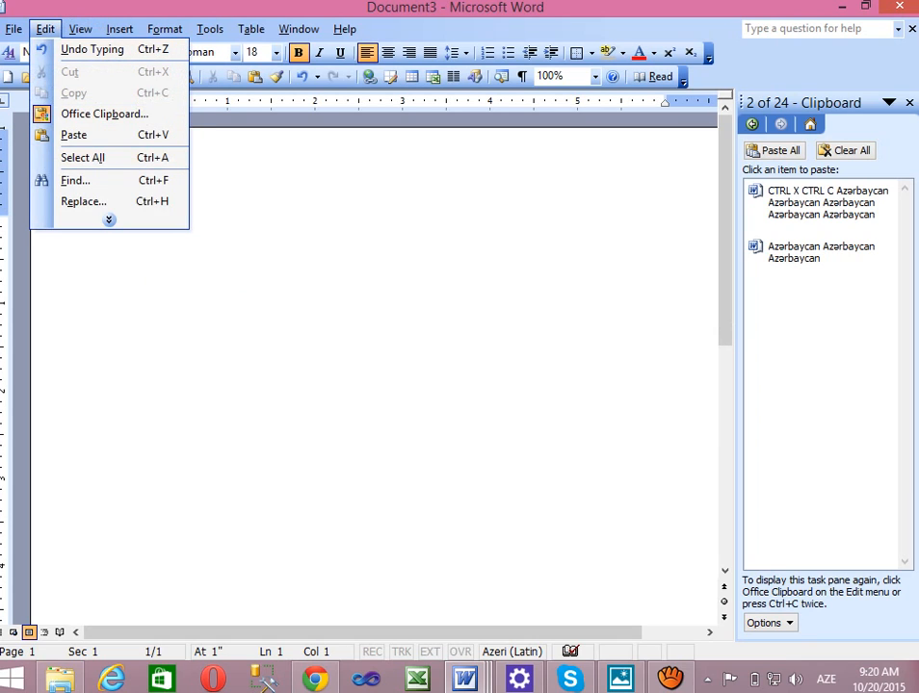
left_click(83, 157)
left_click(45, 29)
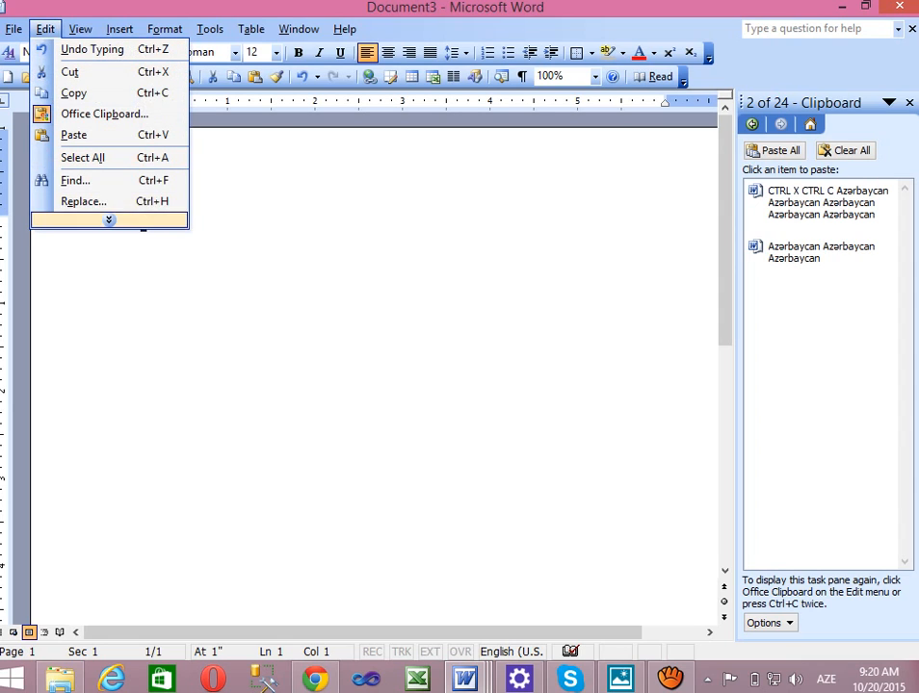
left_click(109, 220)
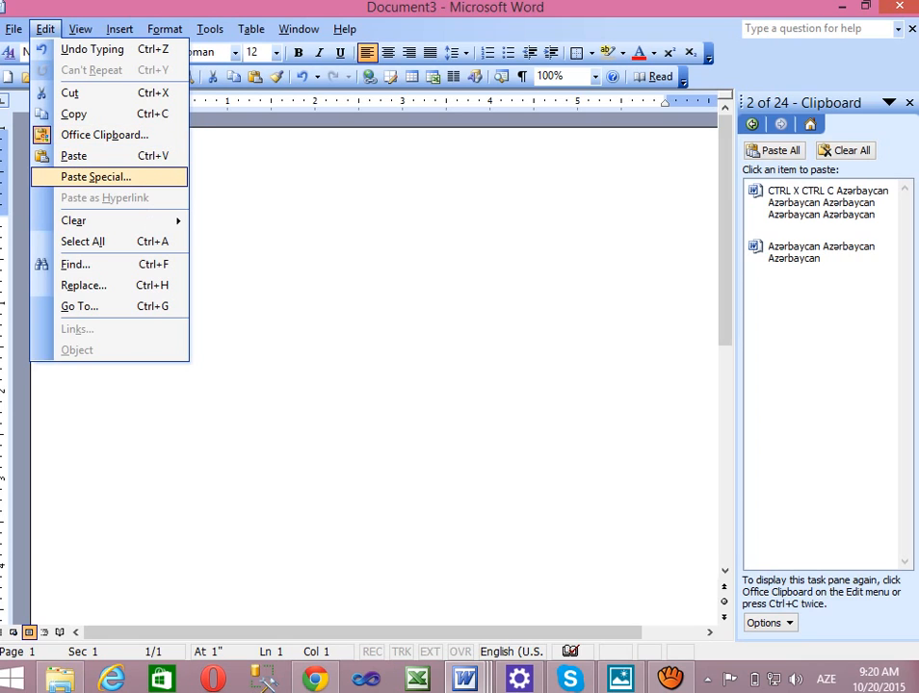
left_click(95, 177)
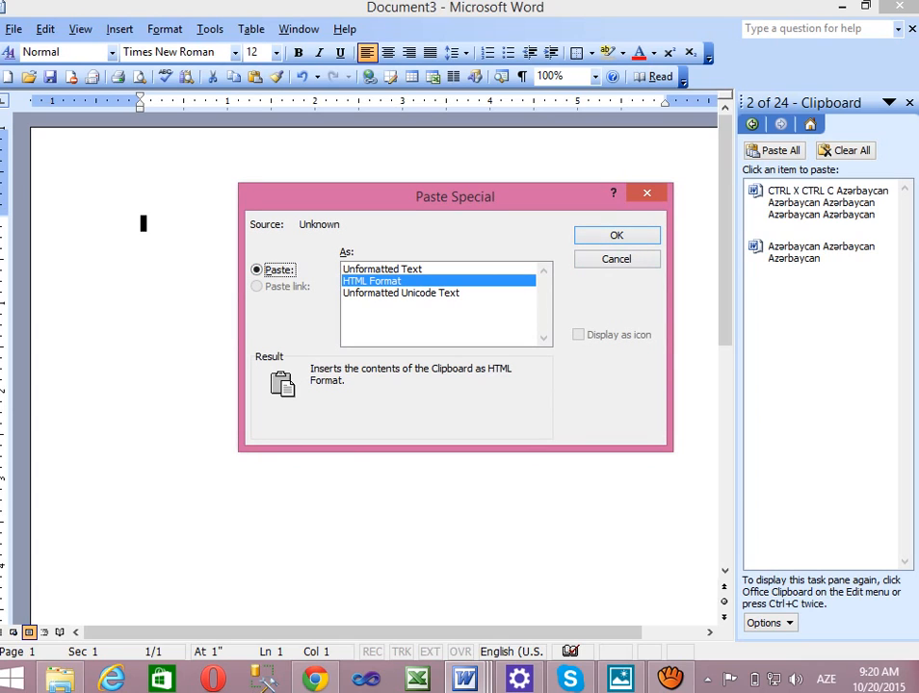
key("Escape")
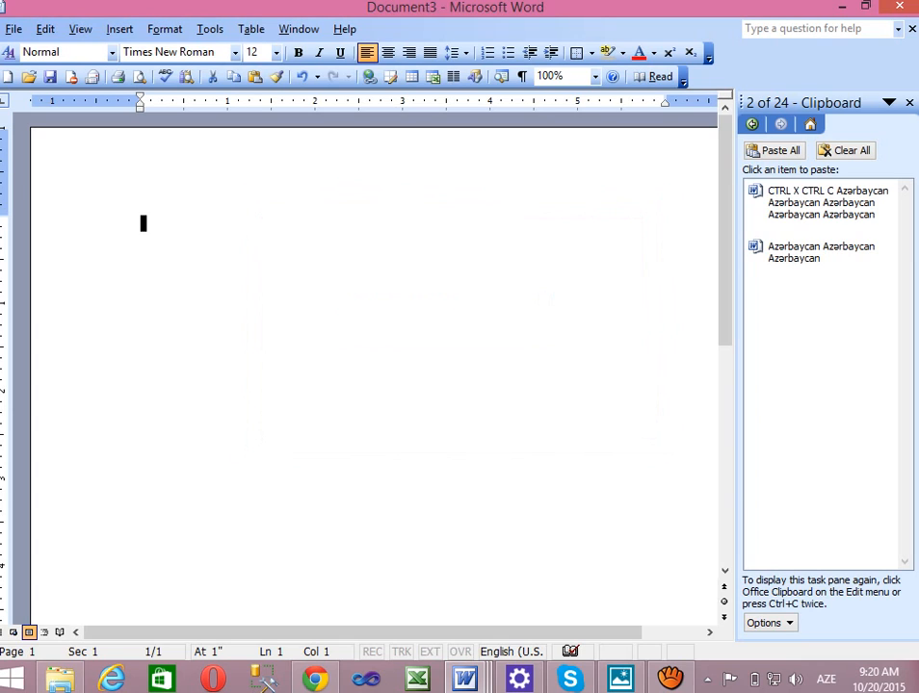
left_click(45, 29)
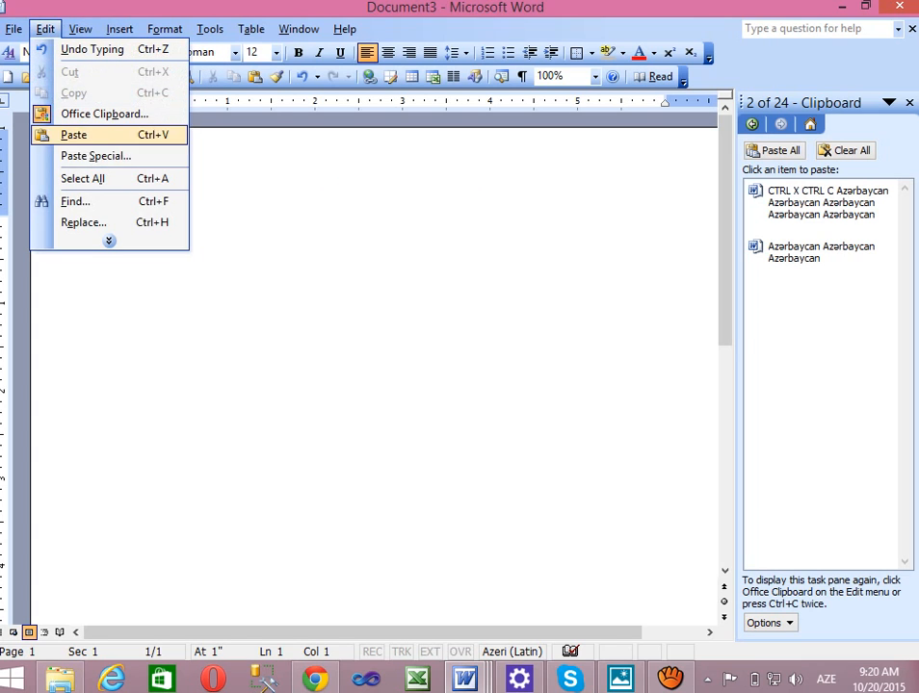
left_click(97, 156)
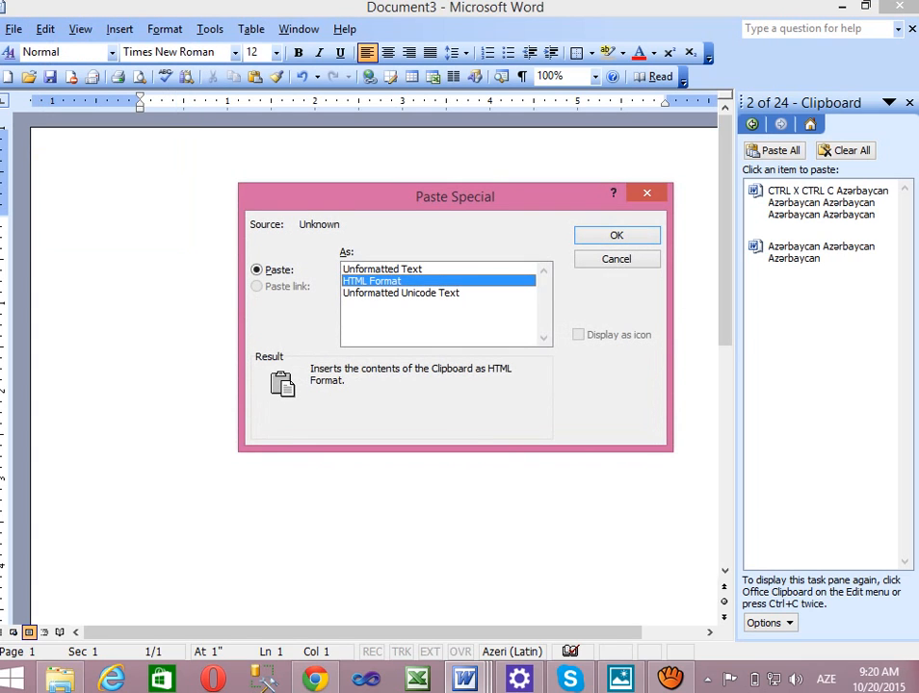
key("Escape")
left_click(669, 678)
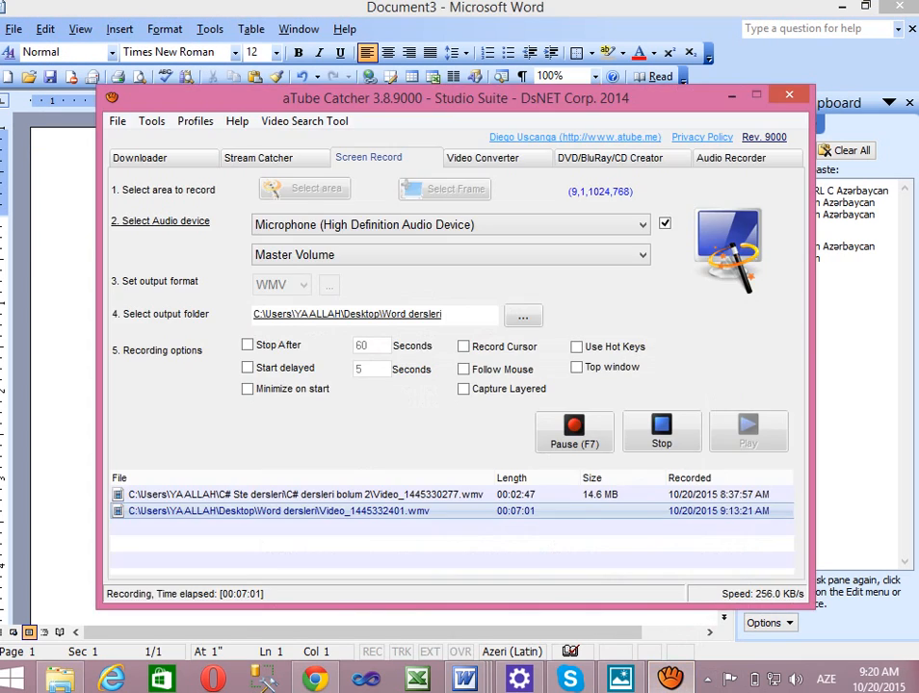
left_click(573, 428)
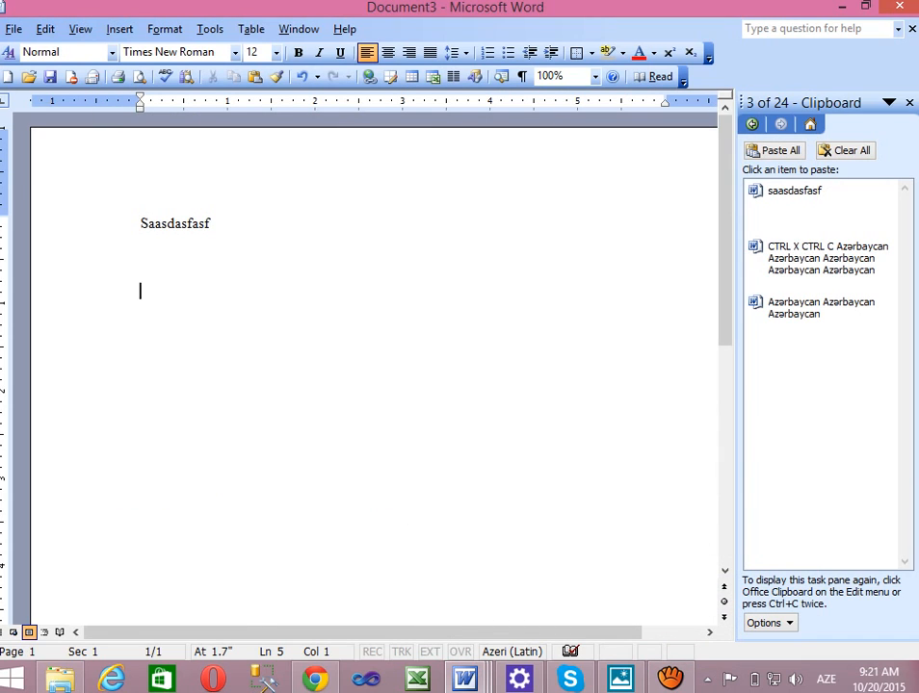
Replace the whole document with a signature line reading "İmza:", a wide gap, and the signer's initial and surname
key("ctrl+a")
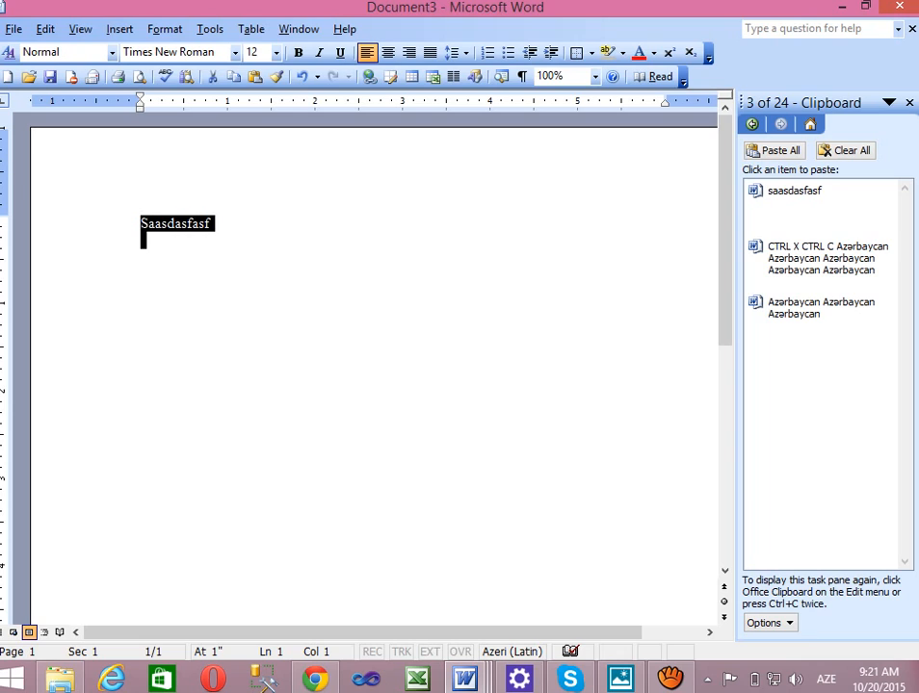
type("IM")
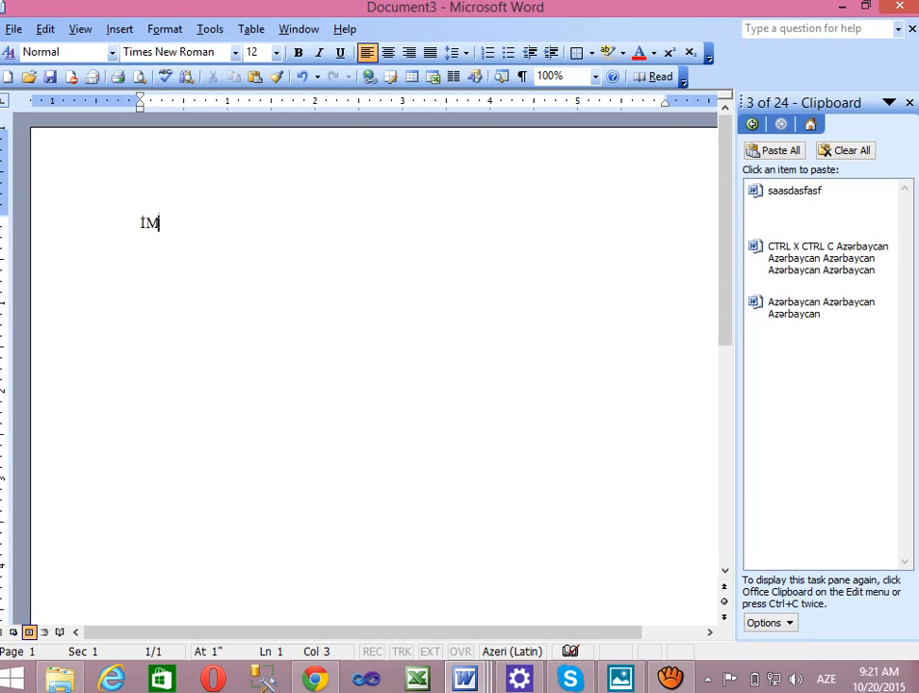
key("BackSpace")
type("mza?")
key("BackSpace")
type("?")
key("BackSpace")
type("S. Bədəlo")
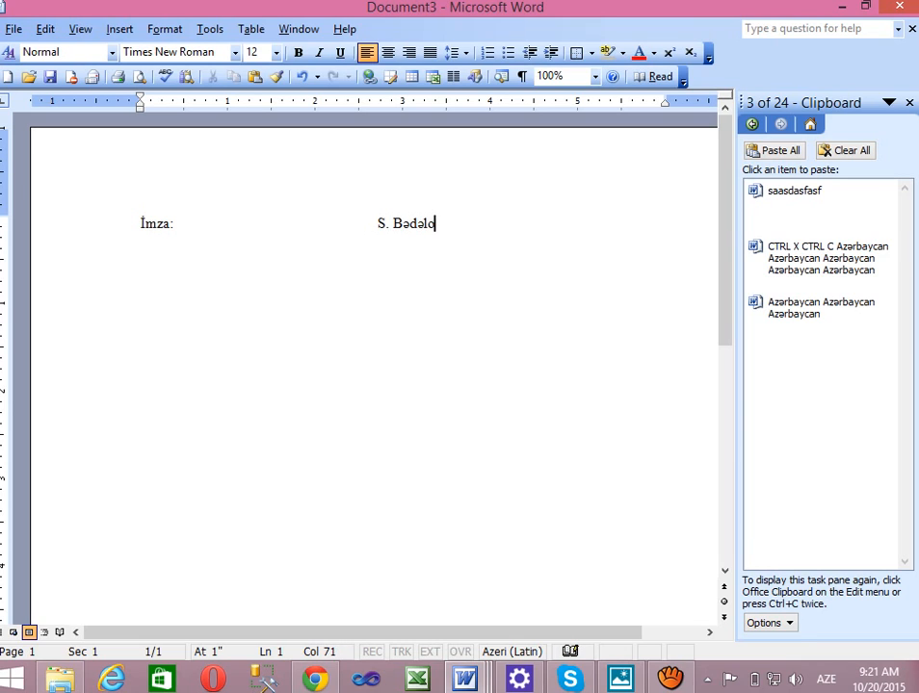
type("v")
Replace the signer's name after "İmza:" with an initial and first name, keeping the colon and a shorter gap before it
key("ctrl+shift+Left")
key("ctrl+shift+Left")
key("ctrl+shift+Left")
key("ctrl+shift+Left")
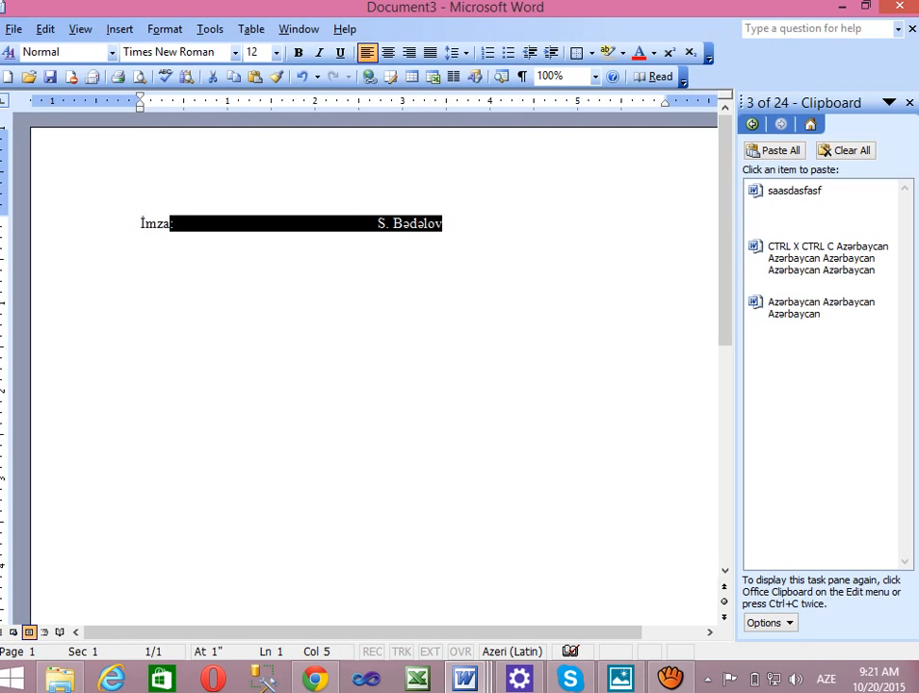
type("B. ")
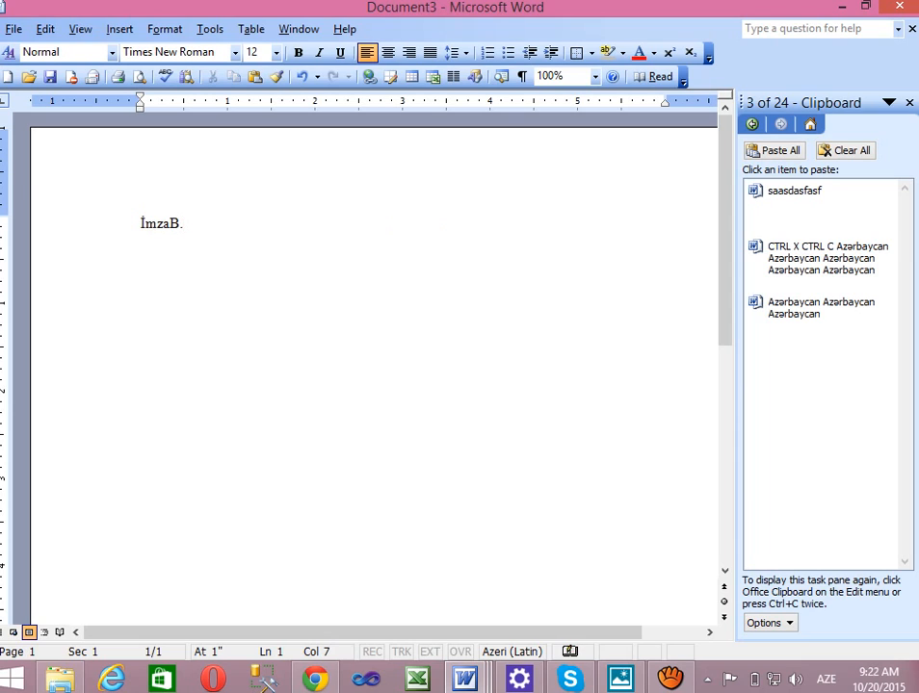
type("Süphan")
left_click(169, 223)
type(":")
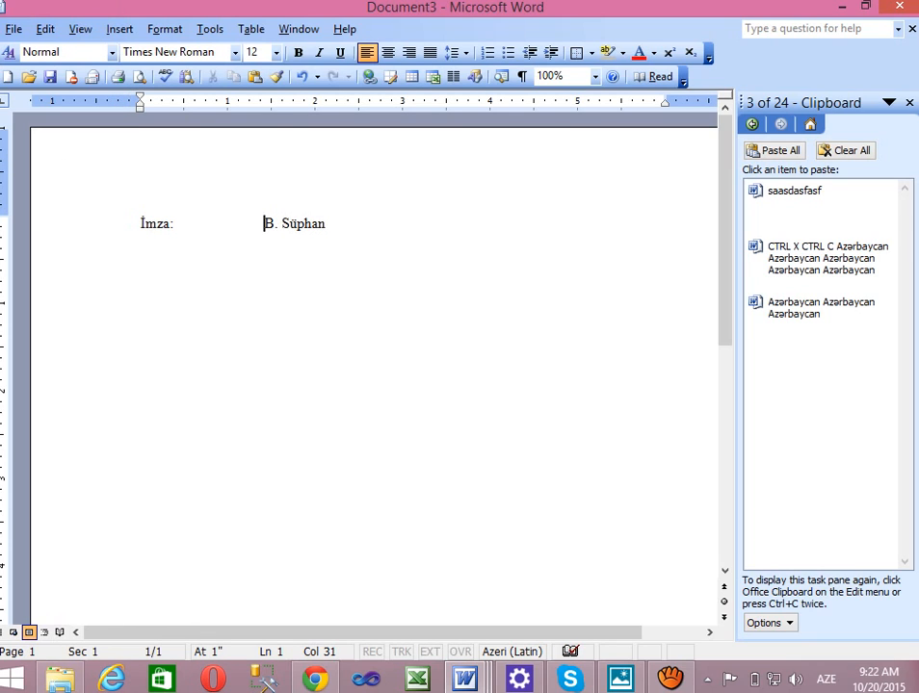
Copy the entire signature line to the Office Clipboard
key("ctrl+a")
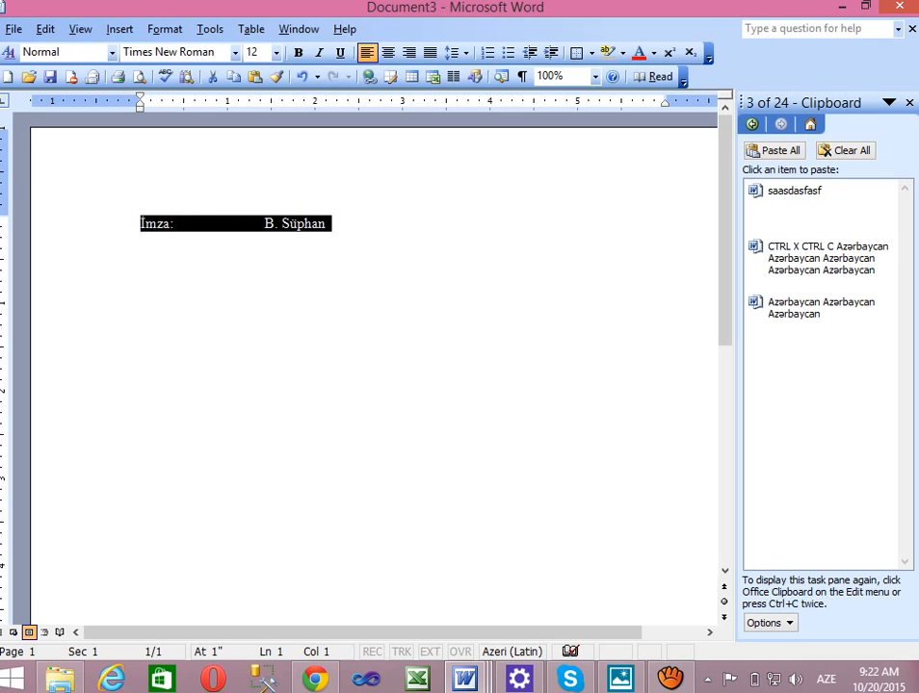
key("alt")
key("Right")
key("Down")
key("Down")
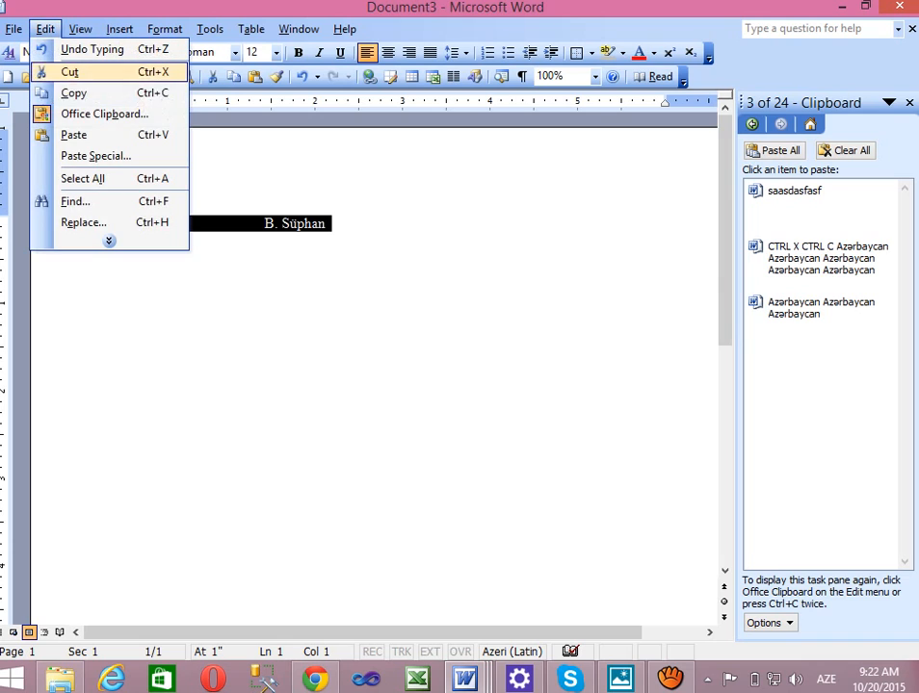
key("Down")
key("Down")
key("Up")
key("Return")
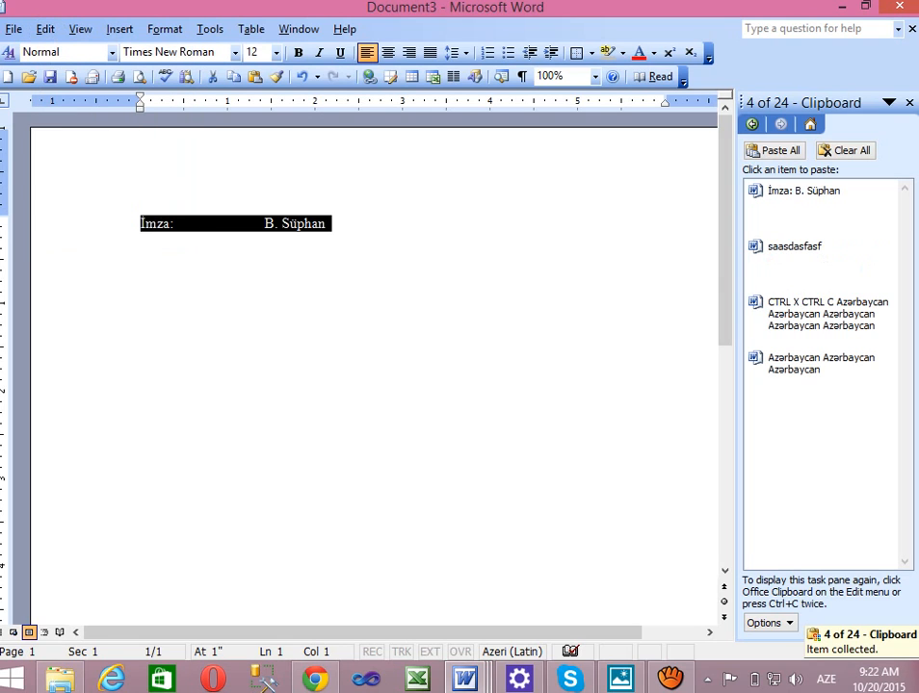
Remove the signature line from the page and move the insertion point down two blank lines
left_click(312, 224)
key("shift+Home")
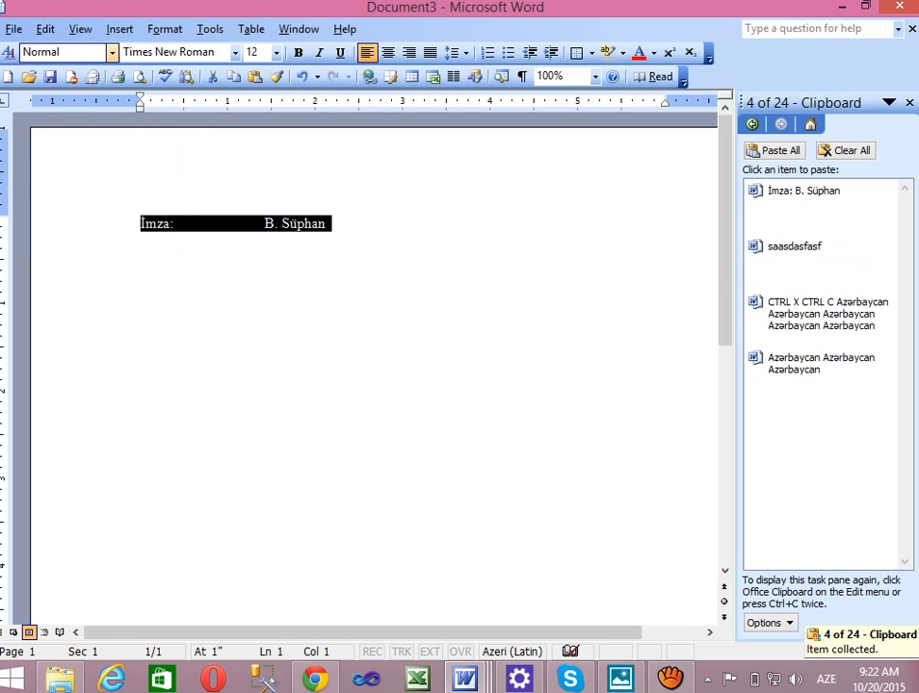
key("Delete")
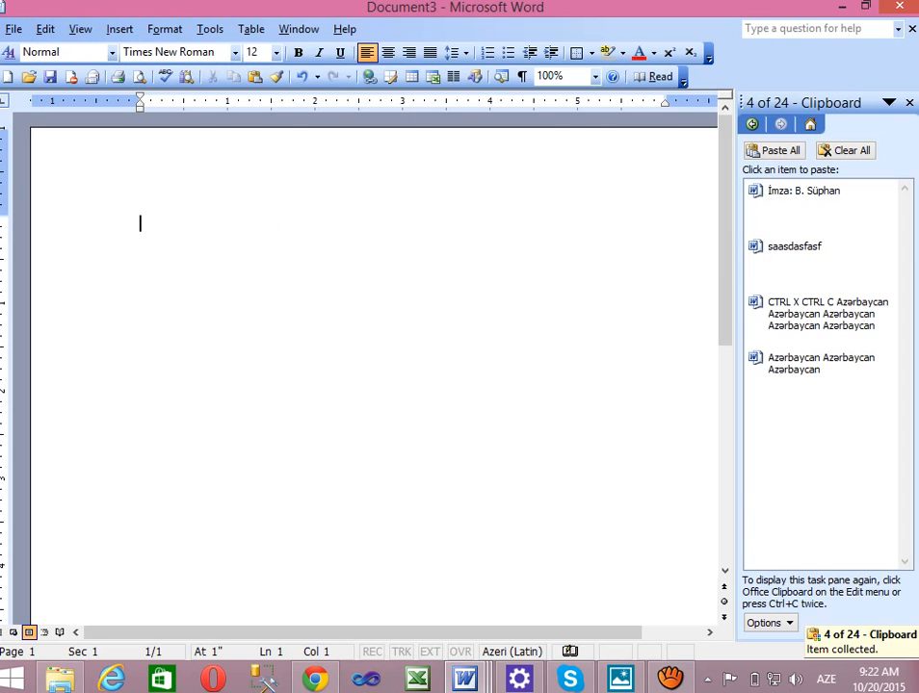
key("Return")
key("Return")
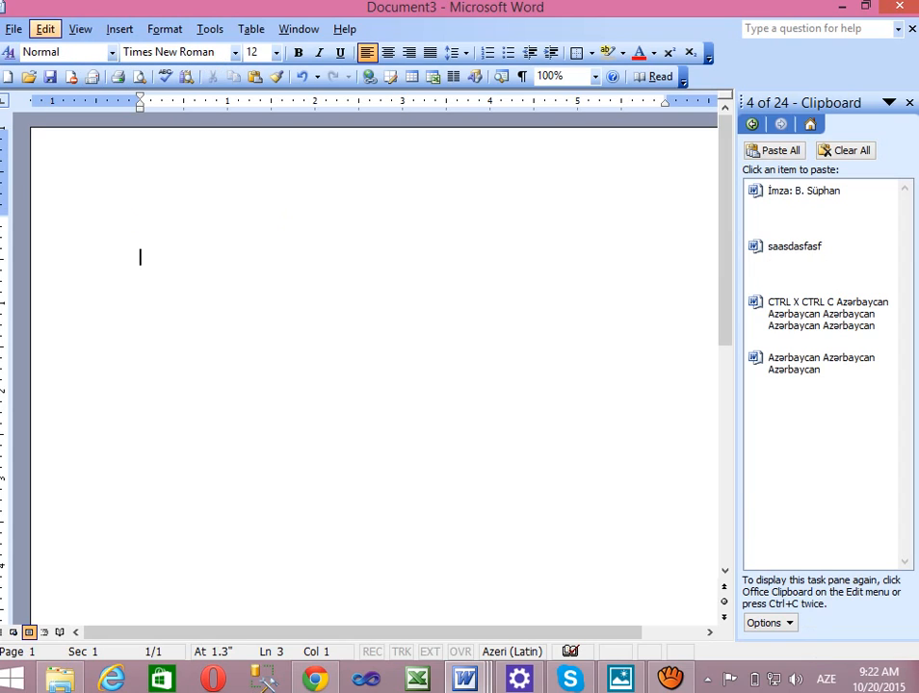
Paste the signature on the third line as a Picture (Windows Metafile) using Paste Special
left_click(45, 29)
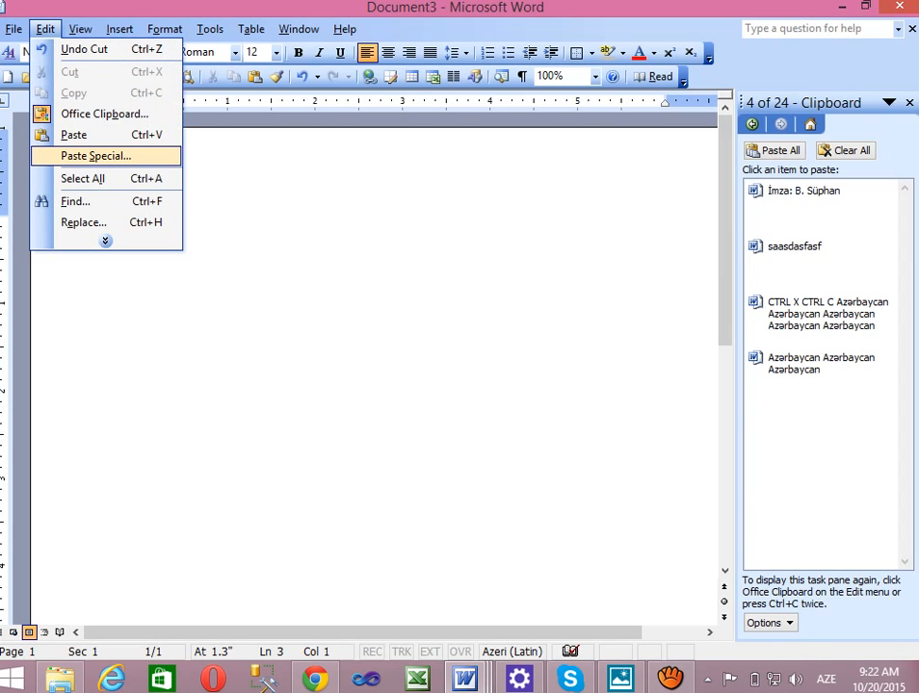
left_click(94, 155)
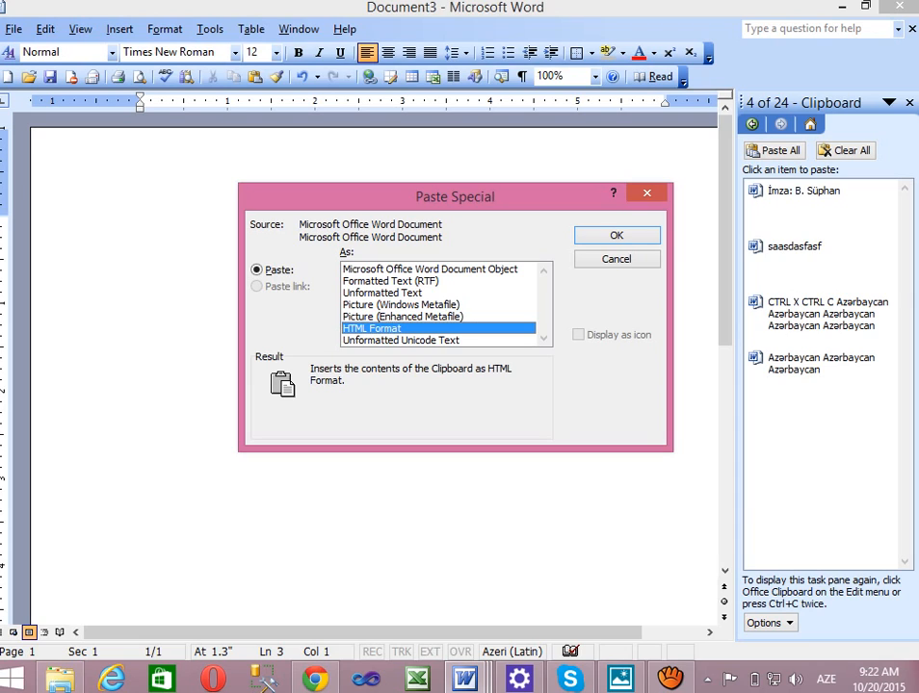
left_click(402, 306)
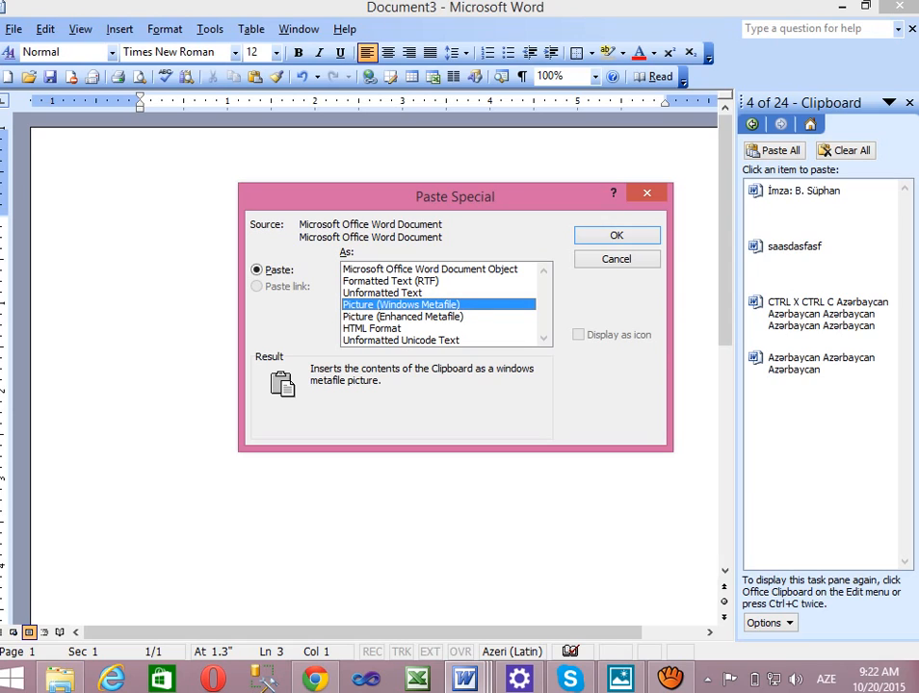
key("Return")
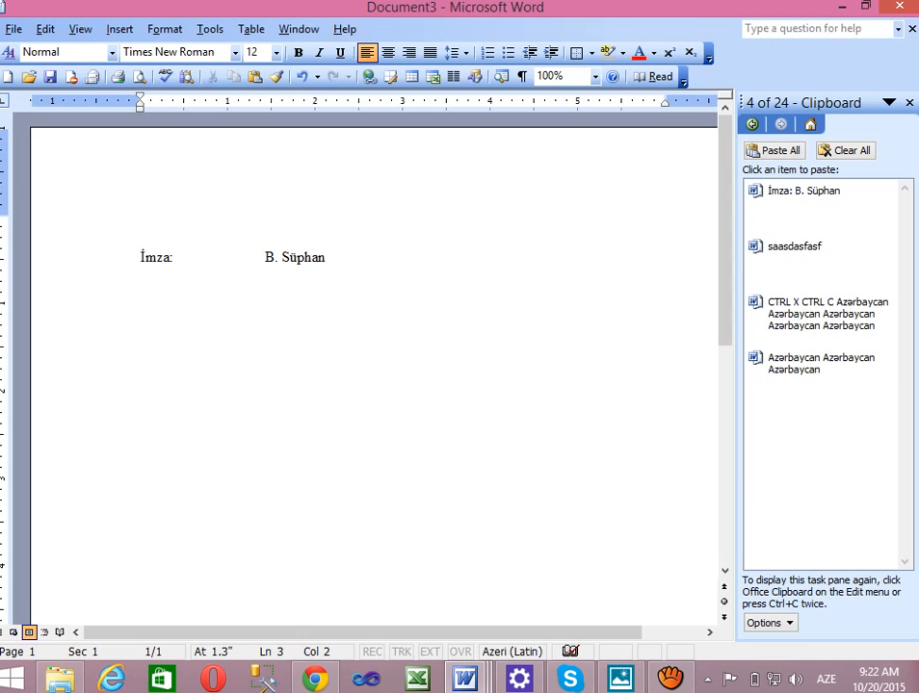
Set the pasted signature picture's wrapping style to Behind text and deselect the picture
key("shift+Left")
right_click(300, 258)
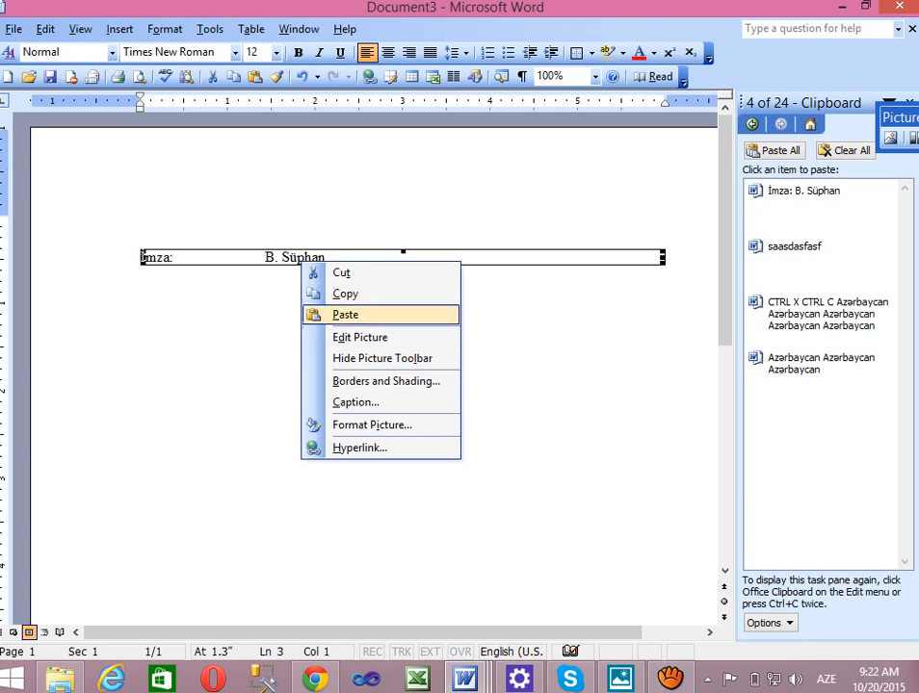
left_click(371, 425)
left_click(434, 185)
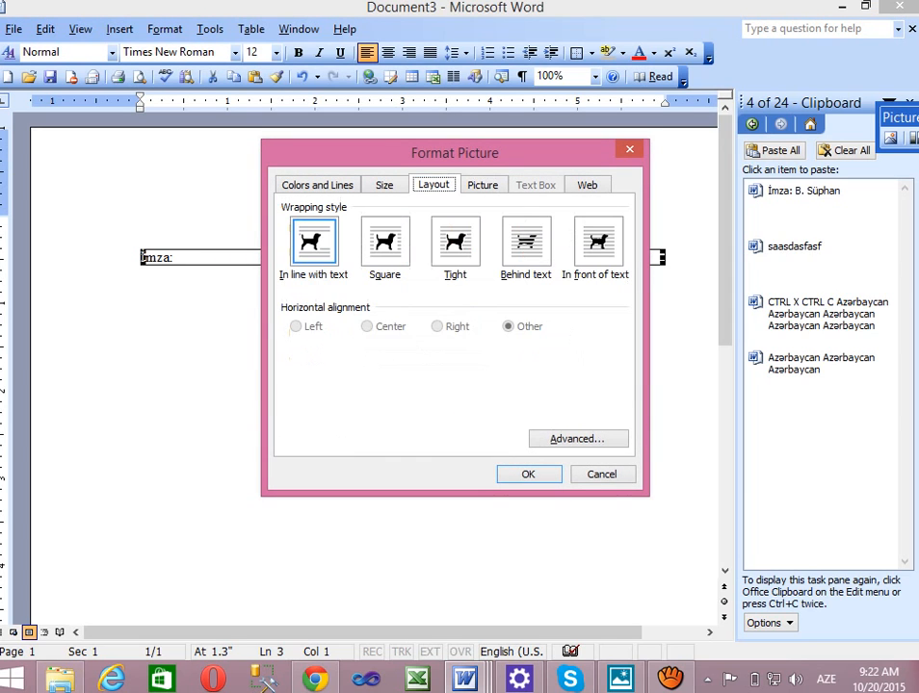
key("Right")
key("Right")
key("Right")
key("Return")
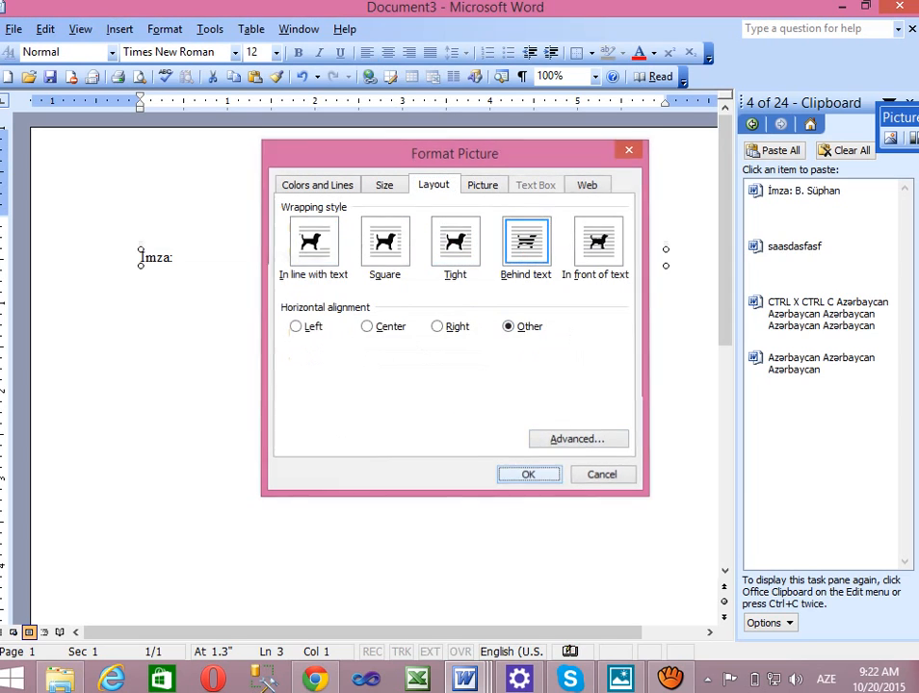
left_click(140, 241)
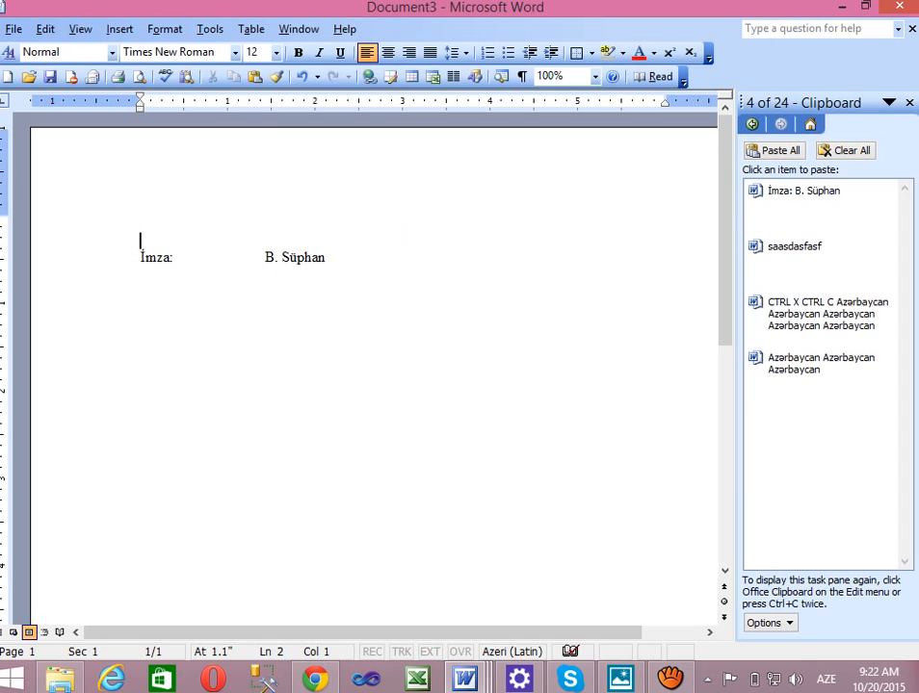
Try stretching the signature picture downward to several times its height, and undo the resize
left_click(293, 257)
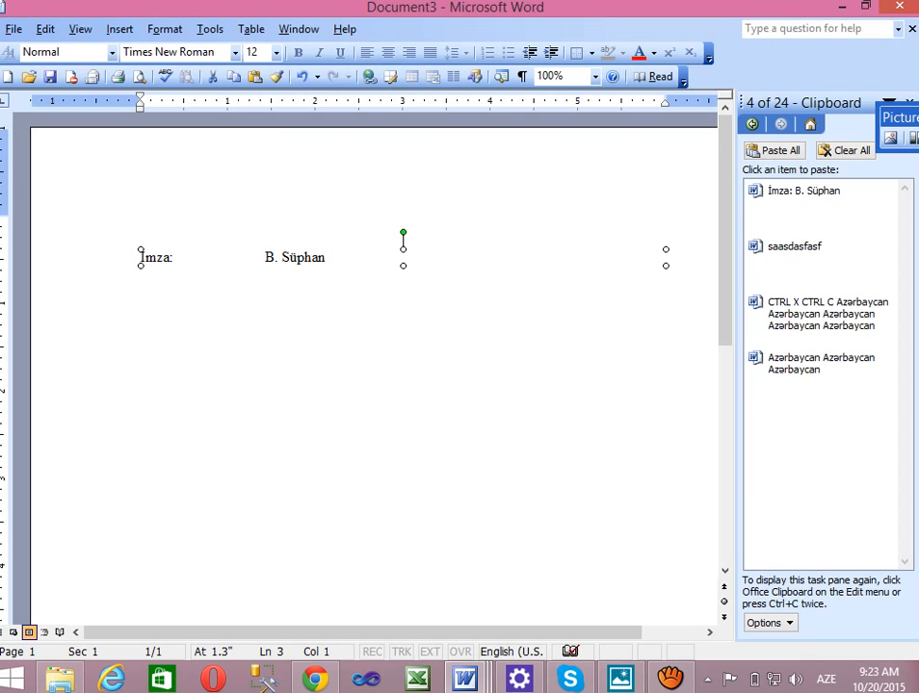
left_click_drag(403, 266, 402, 379)
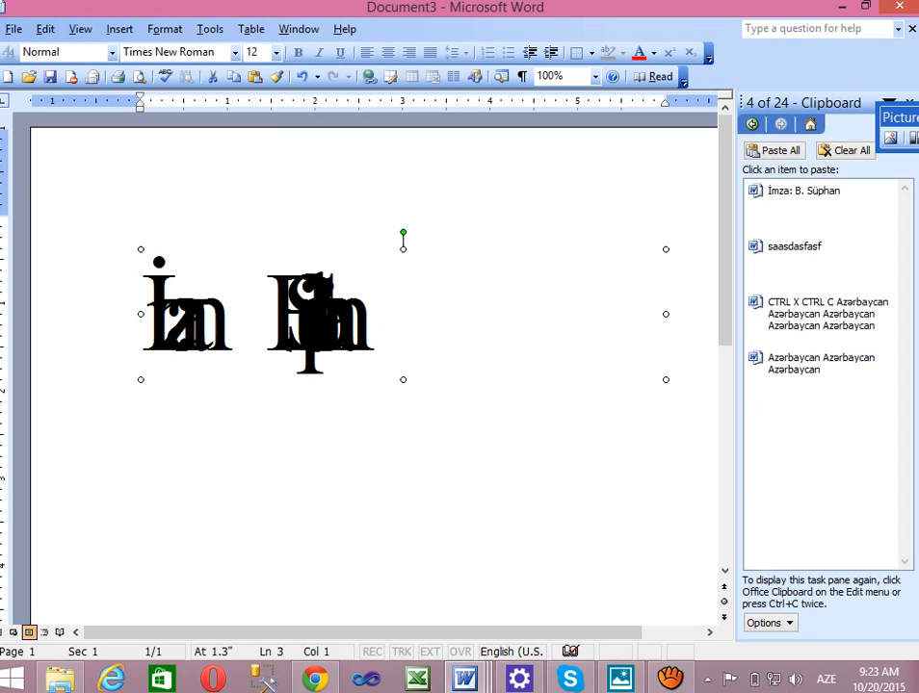
left_click(143, 223)
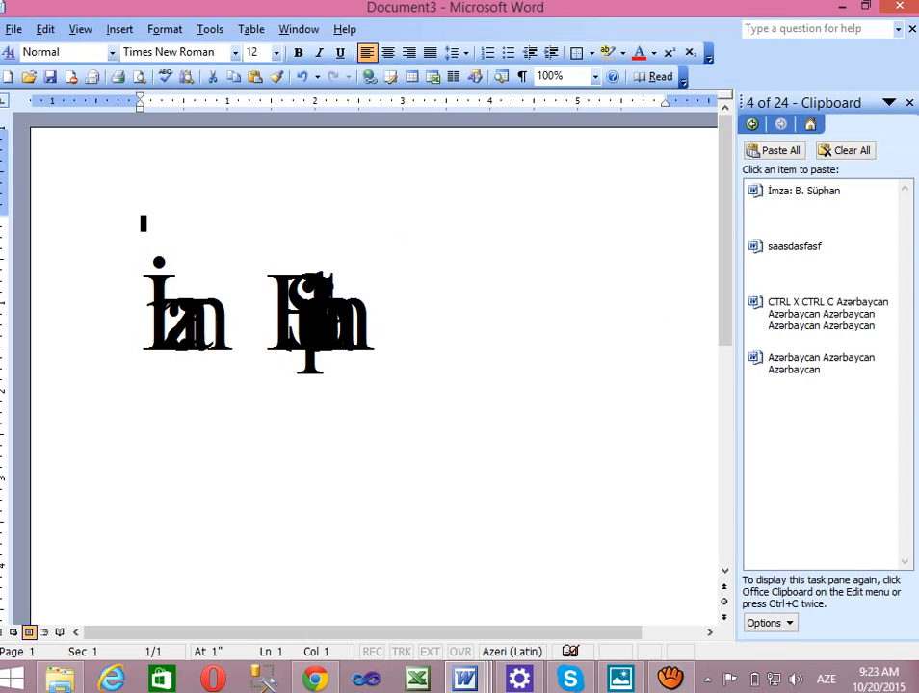
key("ctrl+z")
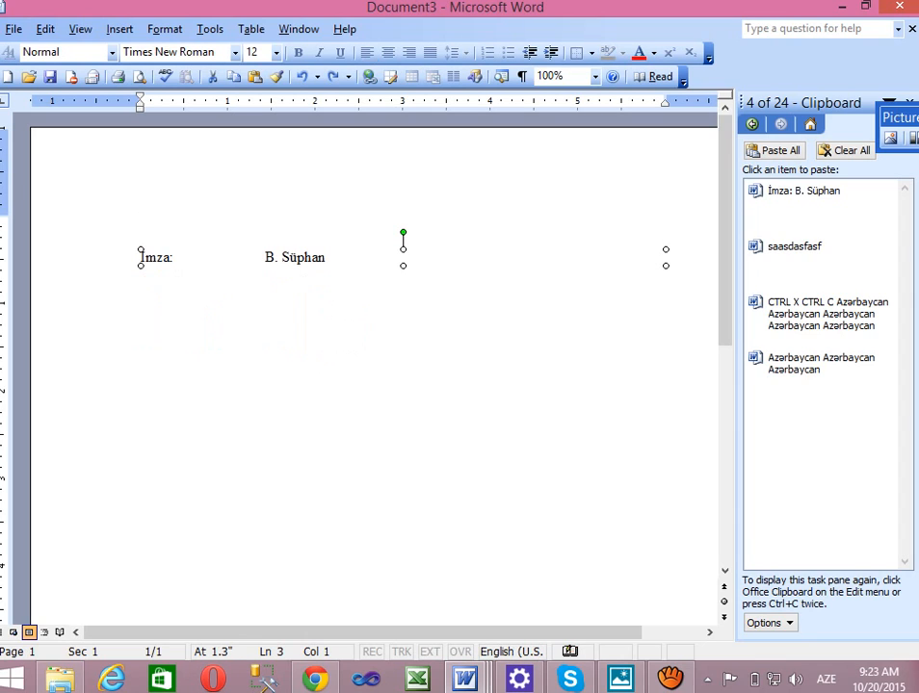
Try stretching the signature picture taller and wider to both sides, and undo all three resizes
left_click_drag(403, 266, 403, 291)
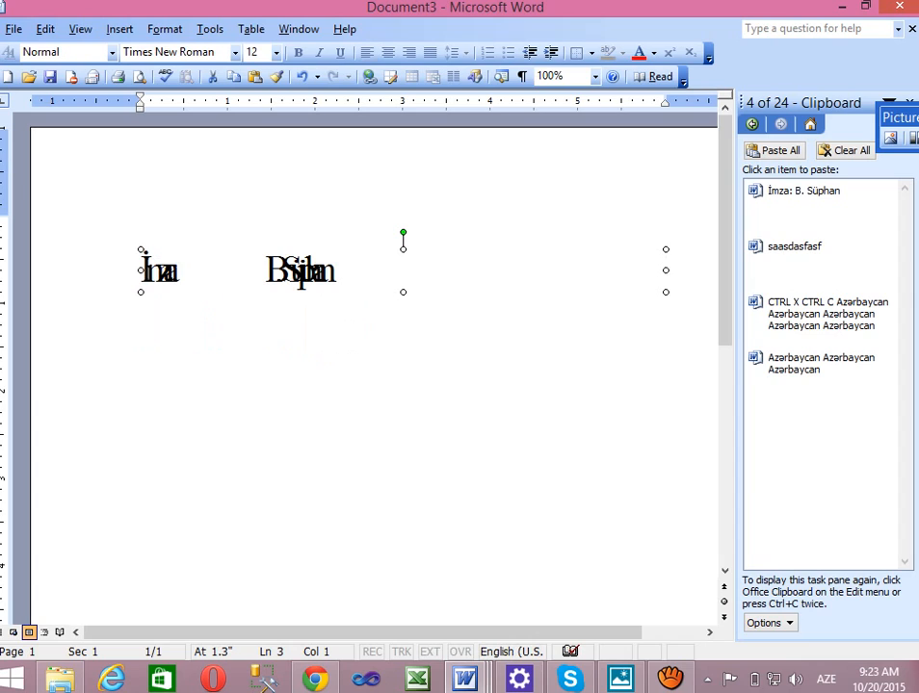
left_click_drag(665, 270, 713, 270)
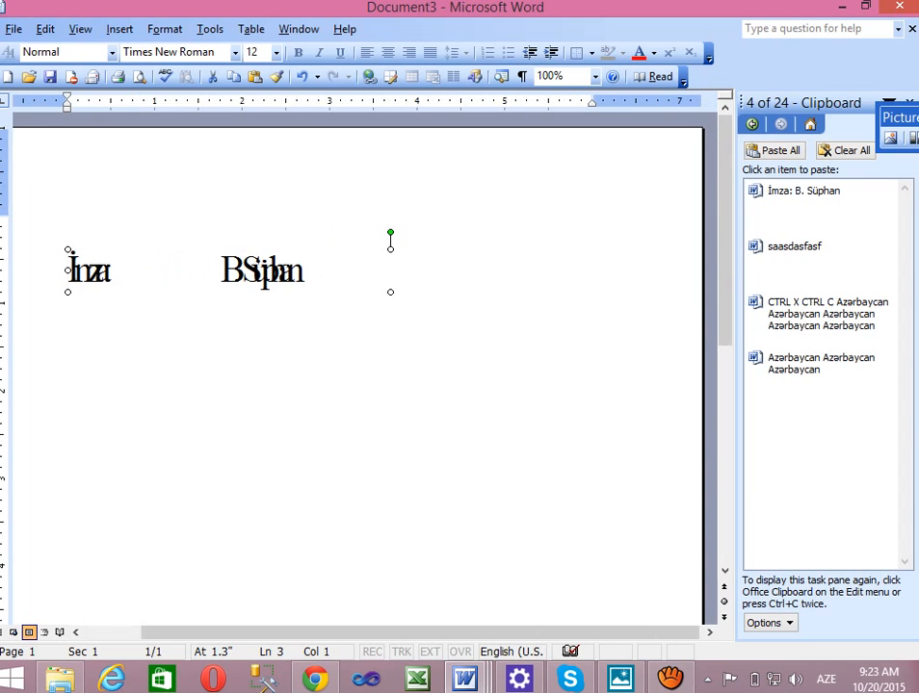
left_click_drag(67, 270, 19, 269)
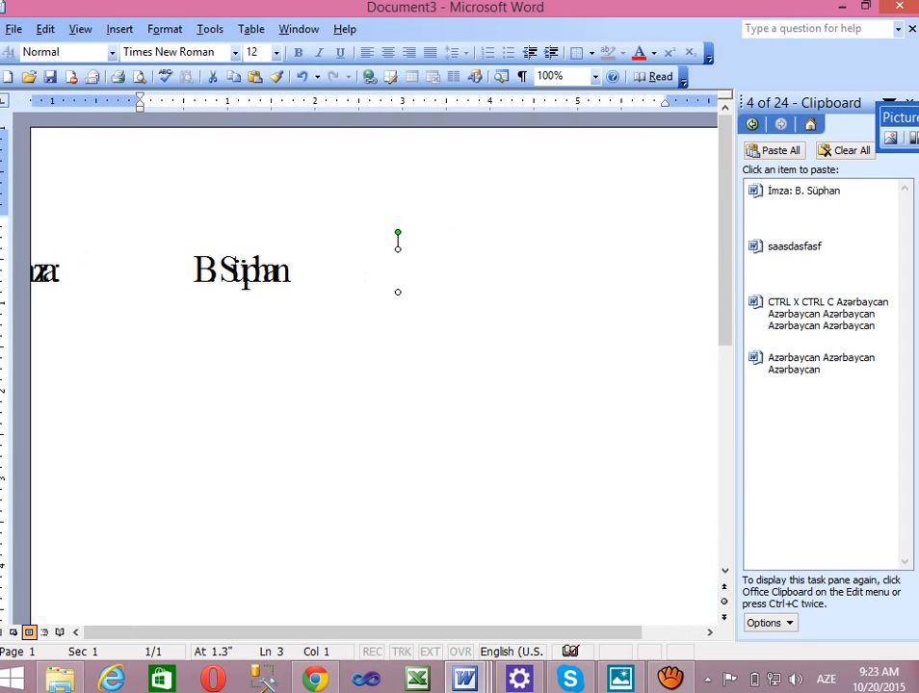
key("ctrl+z")
key("ctrl+z")
key("ctrl+z")
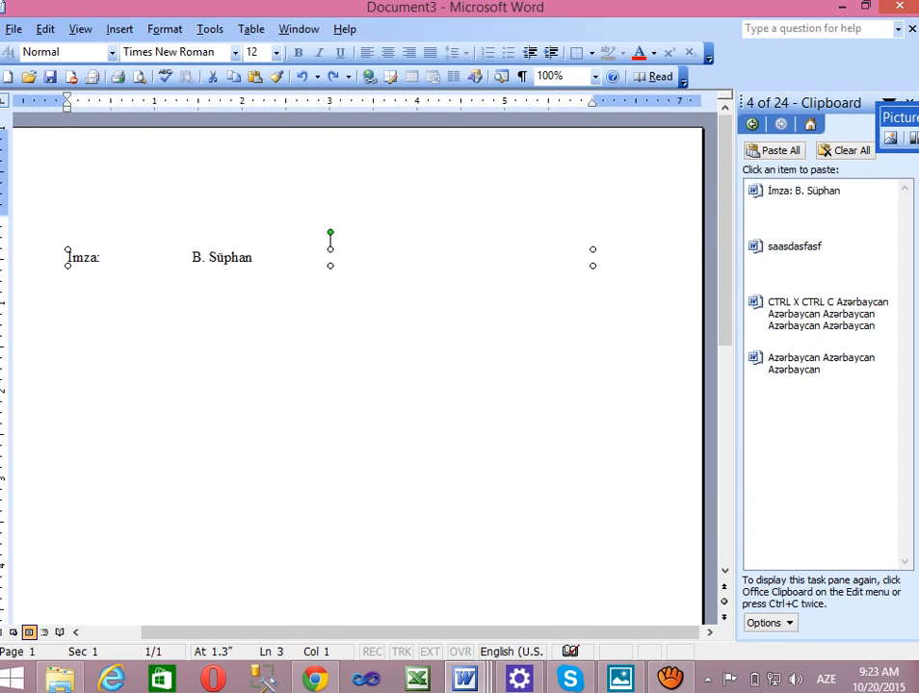
Try to enlarge the pasted signature by setting the font size to 22 and again to 26
left_click(276, 52)
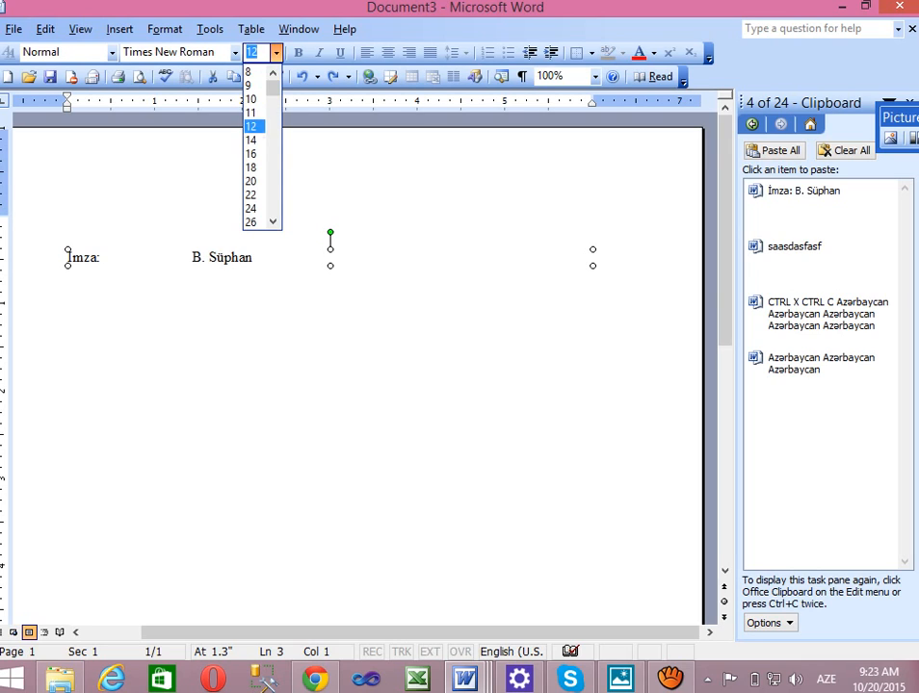
left_click(252, 197)
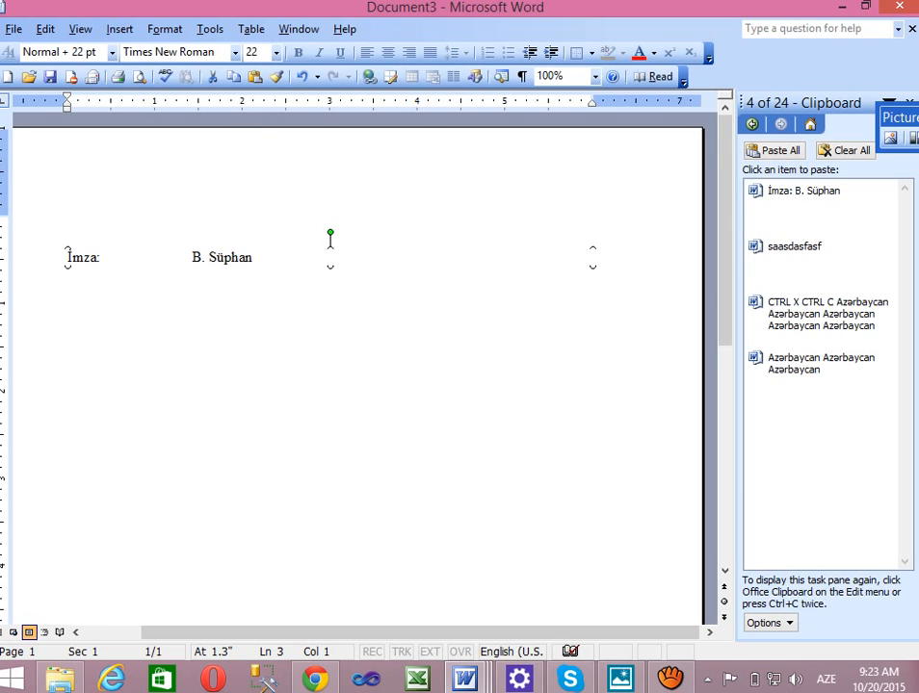
left_click(68, 257)
left_click(69, 255)
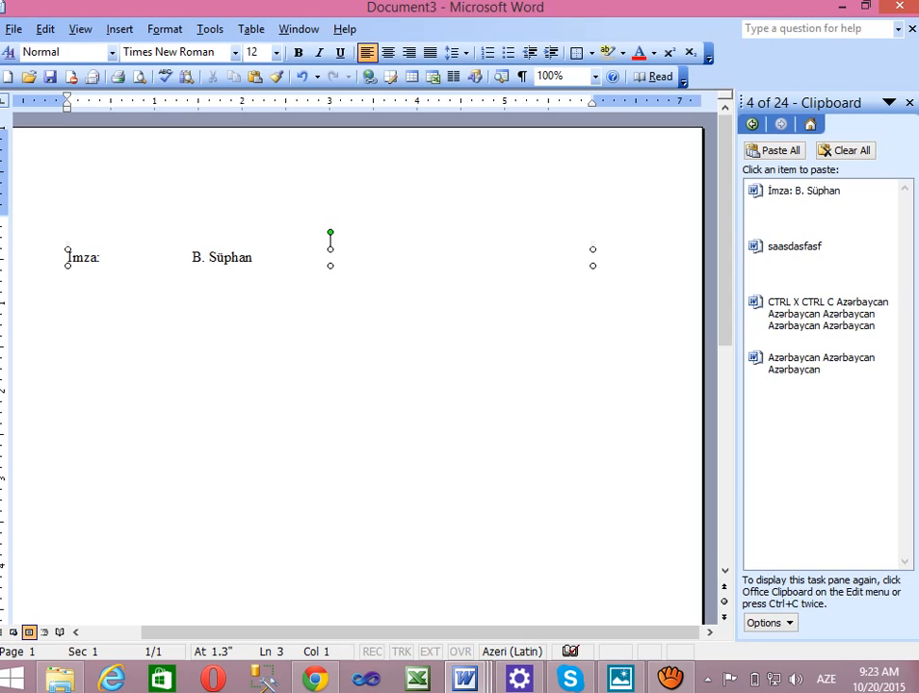
left_click(69, 257)
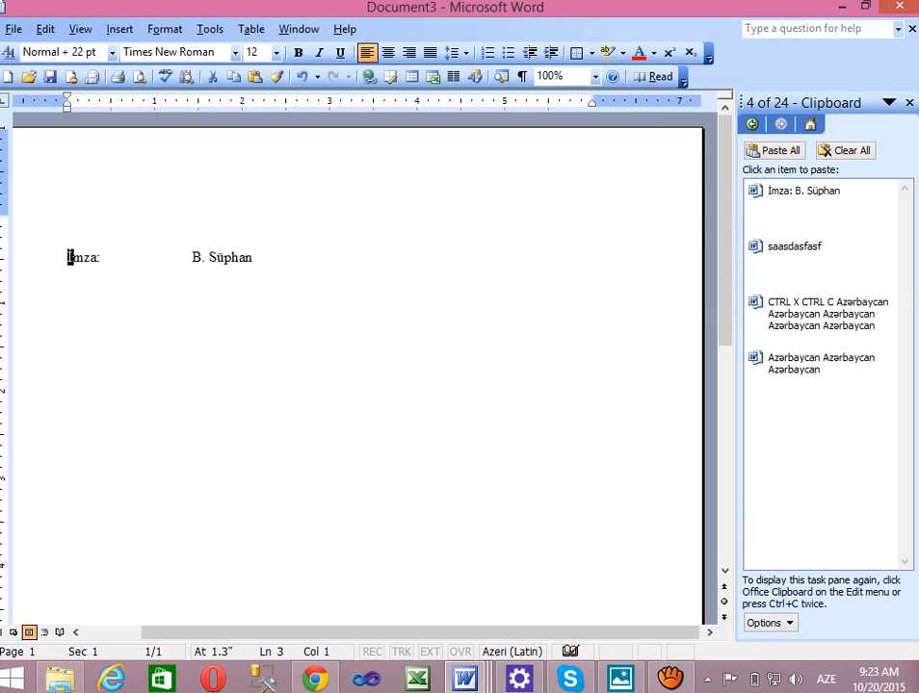
left_click(276, 52)
left_click(250, 222)
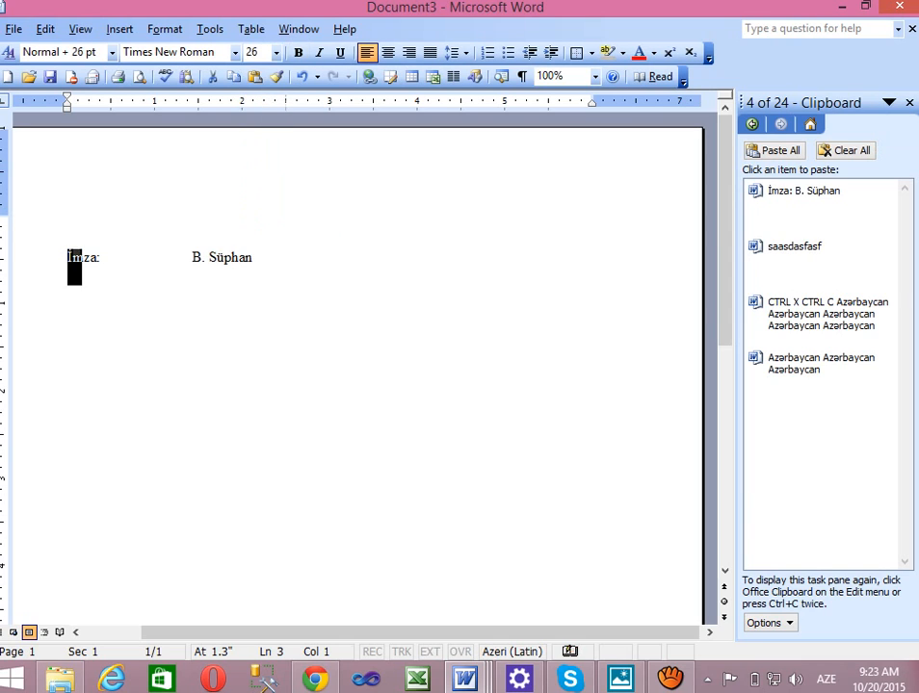
left_click(69, 256)
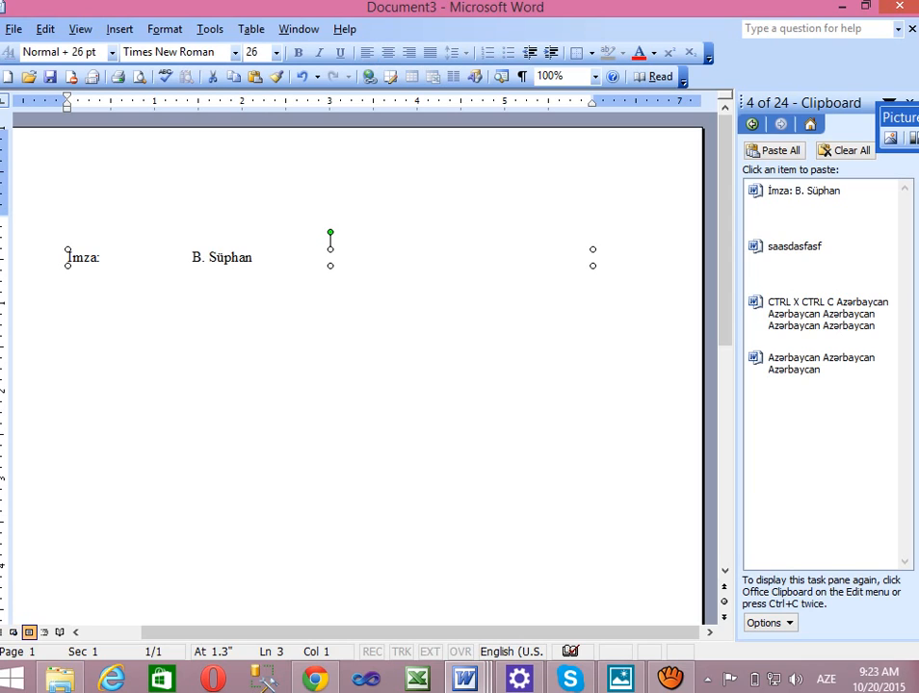
Enlarge the signature picture to a height of 0.69" in Format Picture, keeping the aspect ratio locked
left_click(289, 318)
left_click(225, 257)
left_click(288, 318)
left_click(226, 258)
right_click(229, 258)
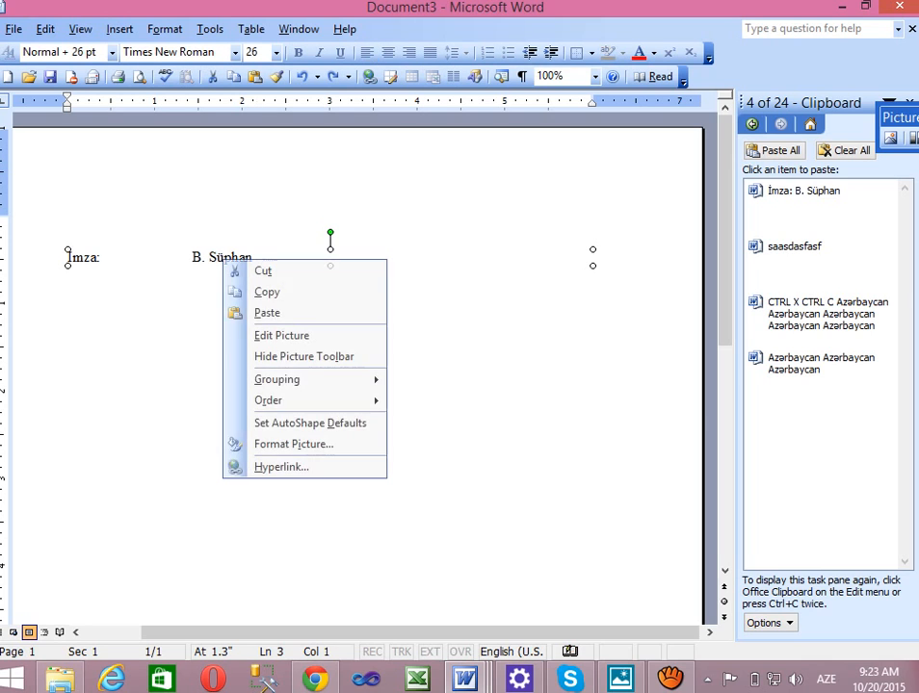
left_click(309, 421)
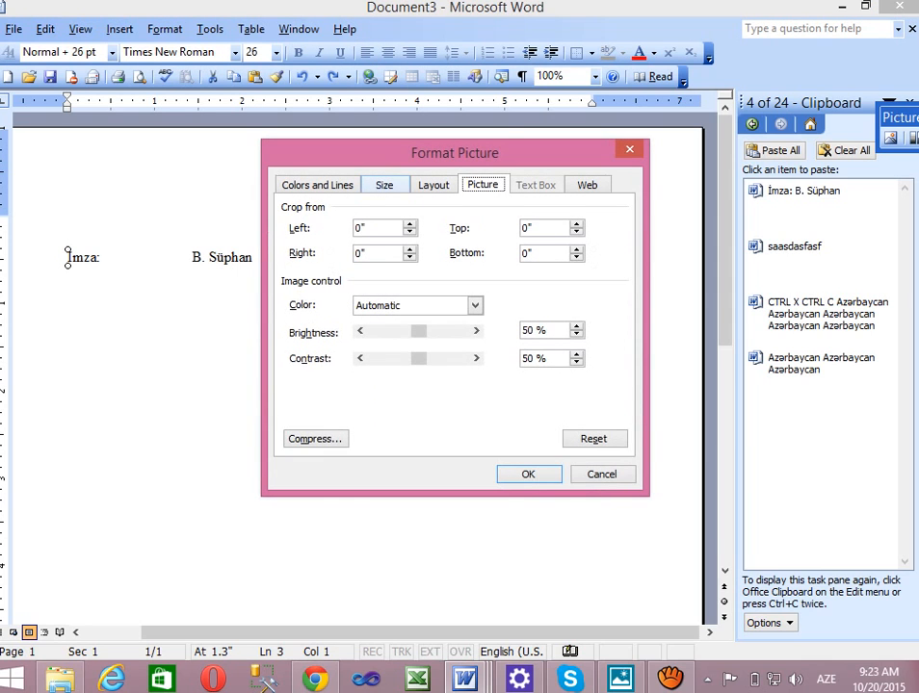
left_click(384, 185)
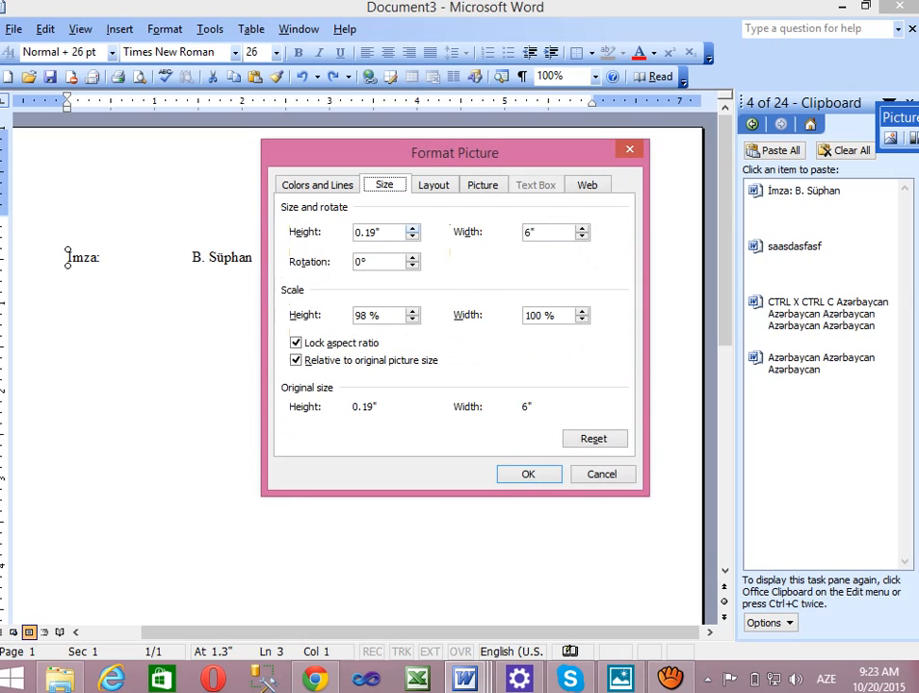
left_click(412, 228)
left_click(412, 228)
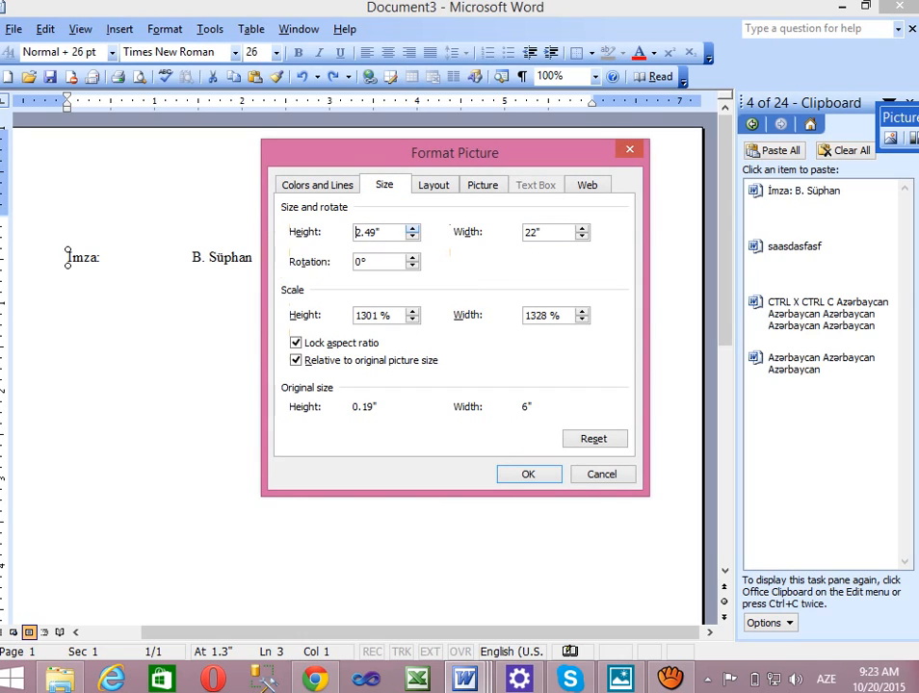
left_click(412, 228)
left_click(528, 232)
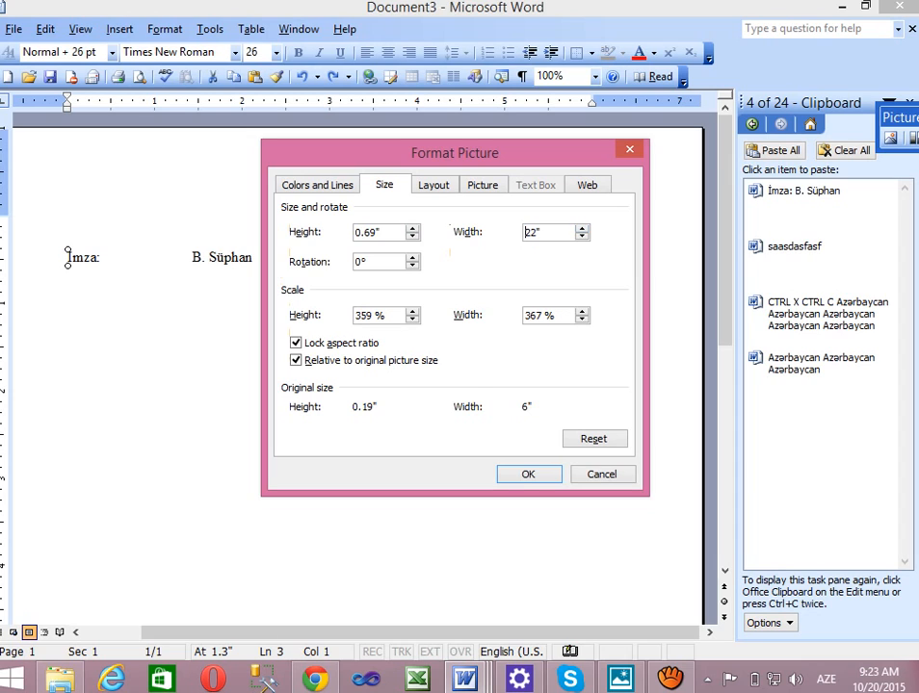
key("ctrl+shift+Tab")
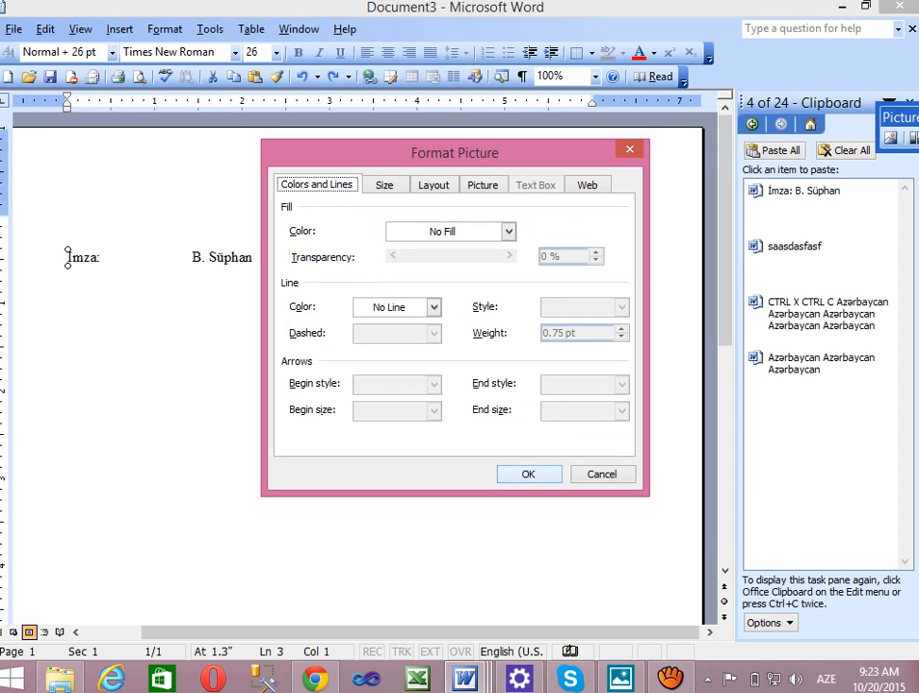
key("Return")
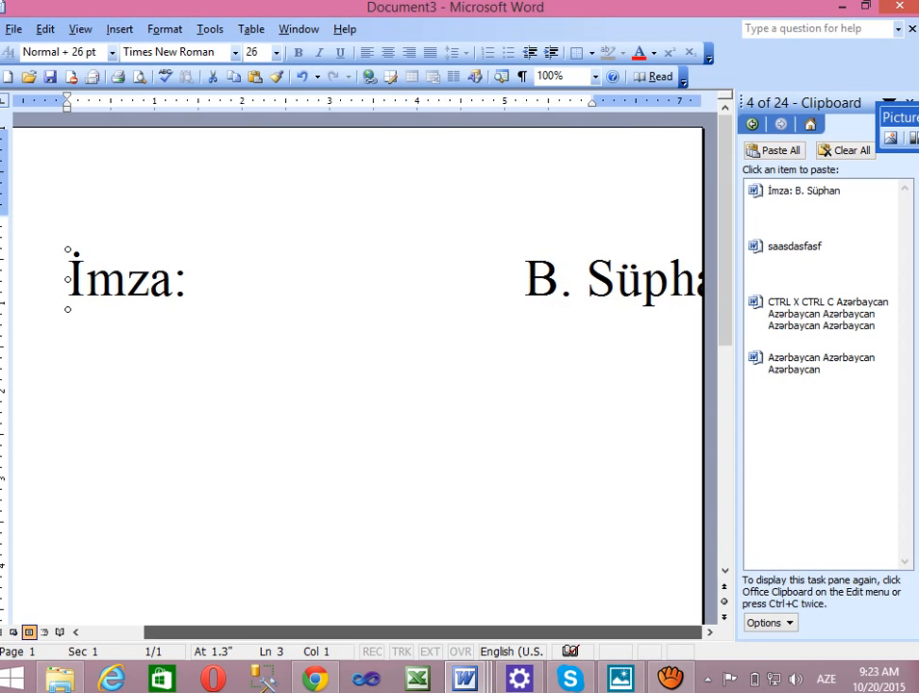
Move the enlarged signature picture about half an inch to the left so the whole name fits on the page
left_click_drag(337, 280, 315, 280)
key("Left")
key("Left")
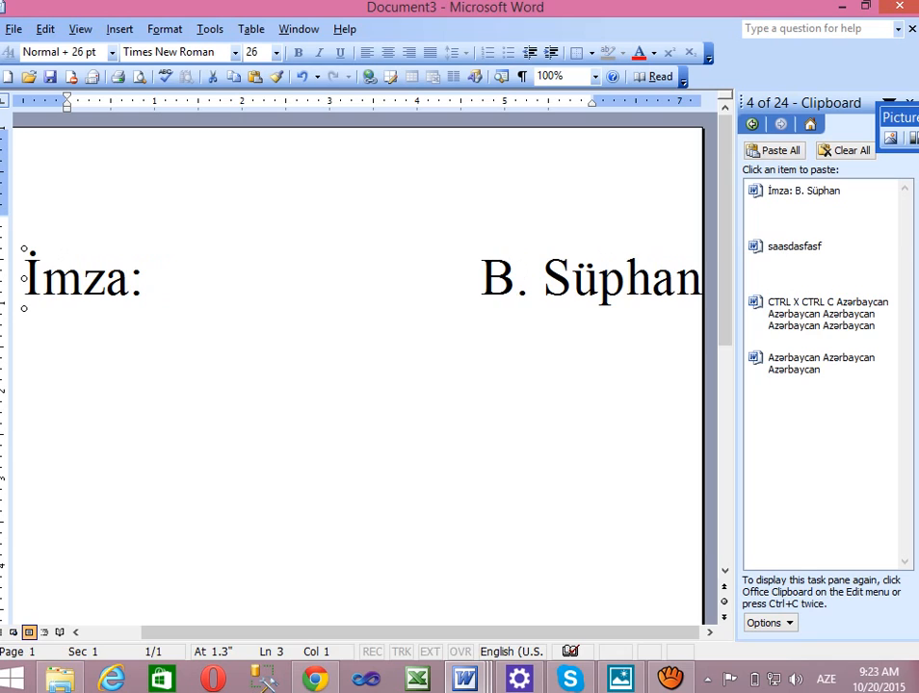
key("Up")
left_click(670, 678)
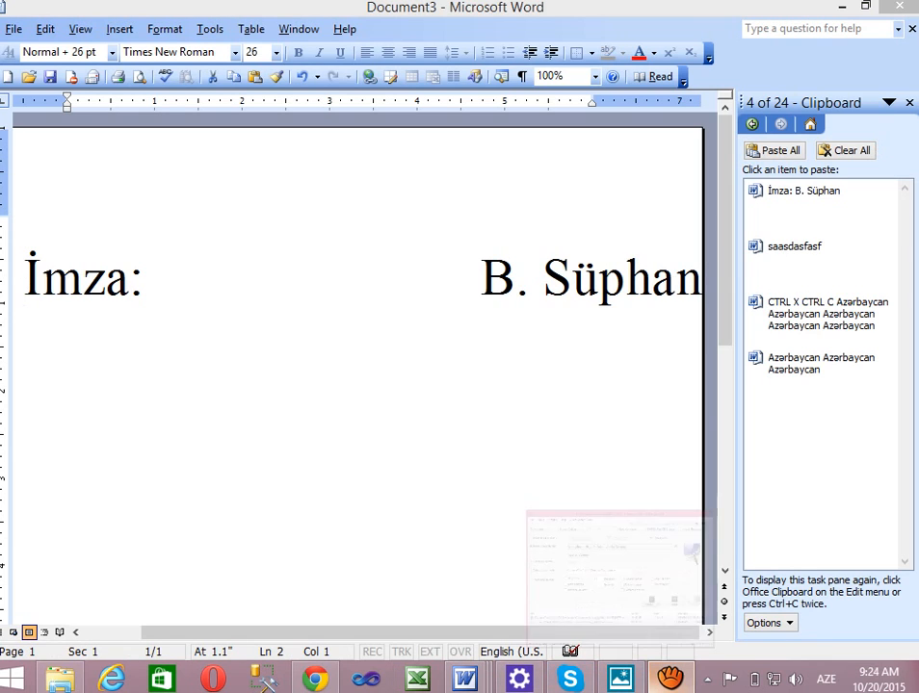